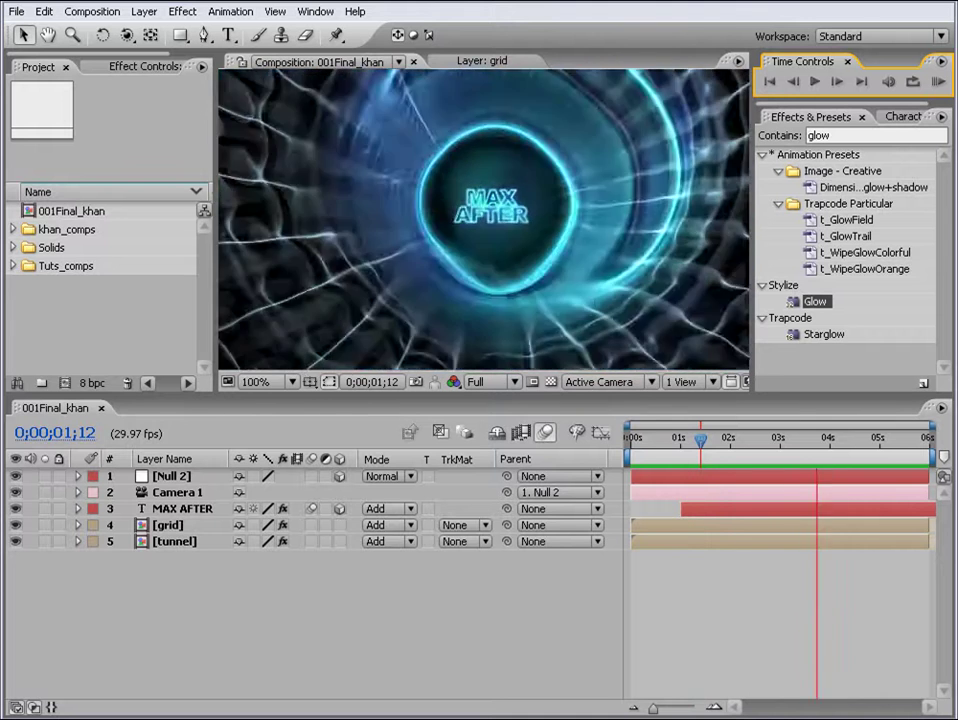
Start a new composition and set its size to 720 × 1000.
left_click(937, 82)
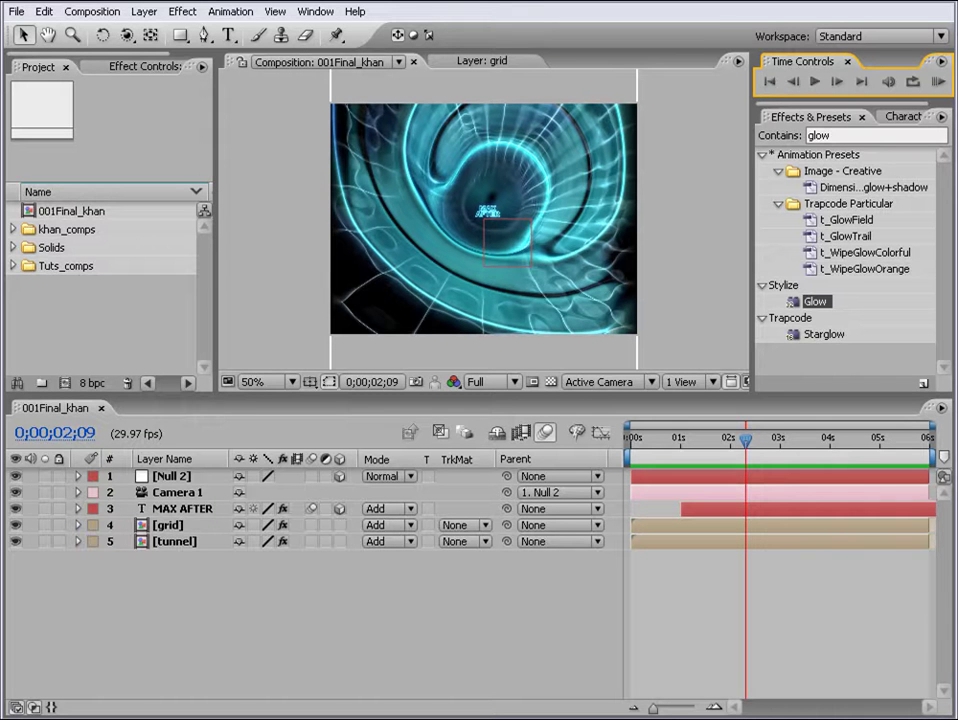
left_click(92, 11)
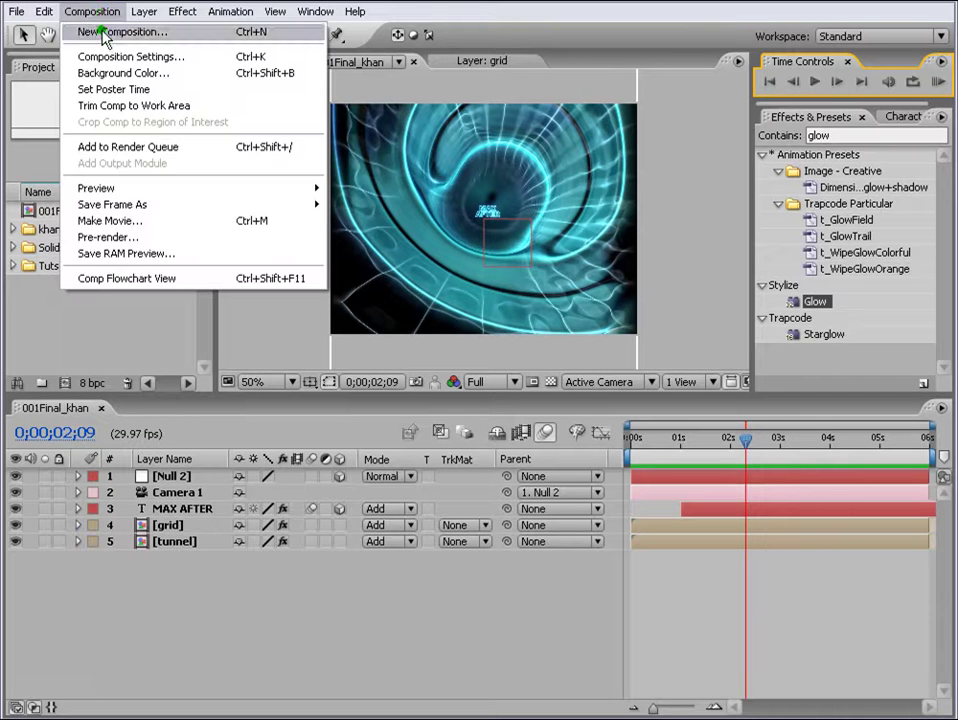
left_click(100, 30)
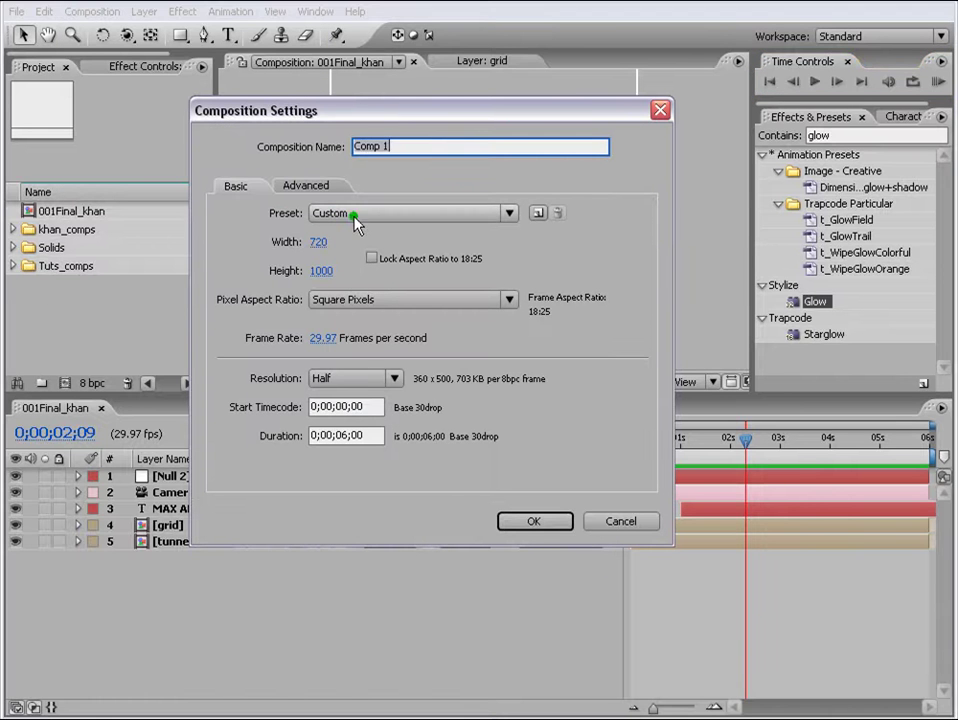
left_click(318, 242)
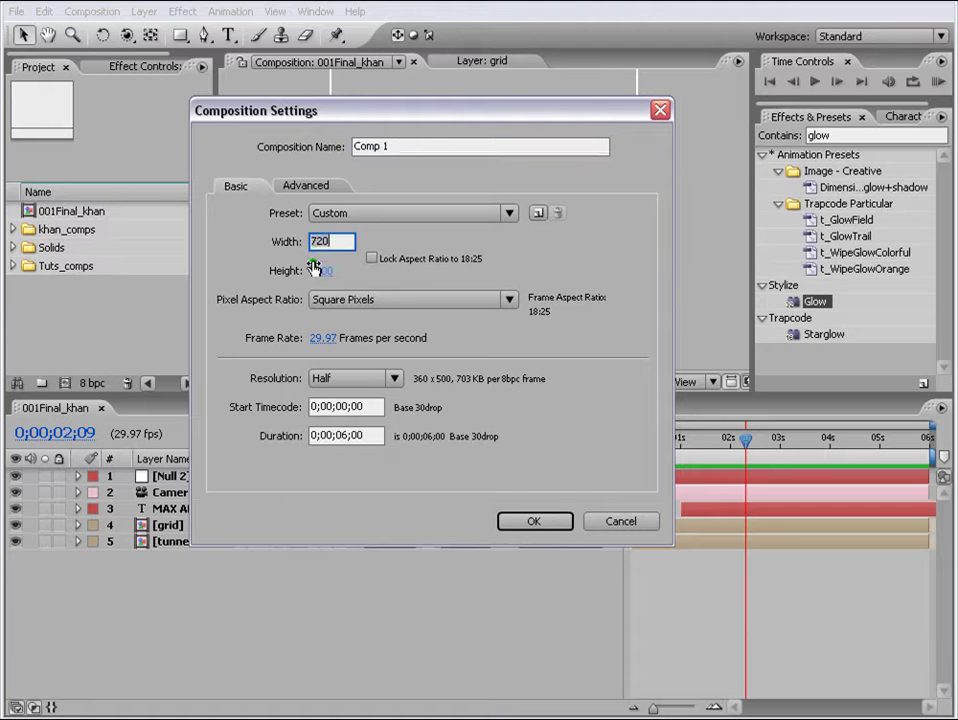
left_click(331, 299)
left_click_drag(320, 271, 313, 273)
left_click(318, 271)
type("1000")
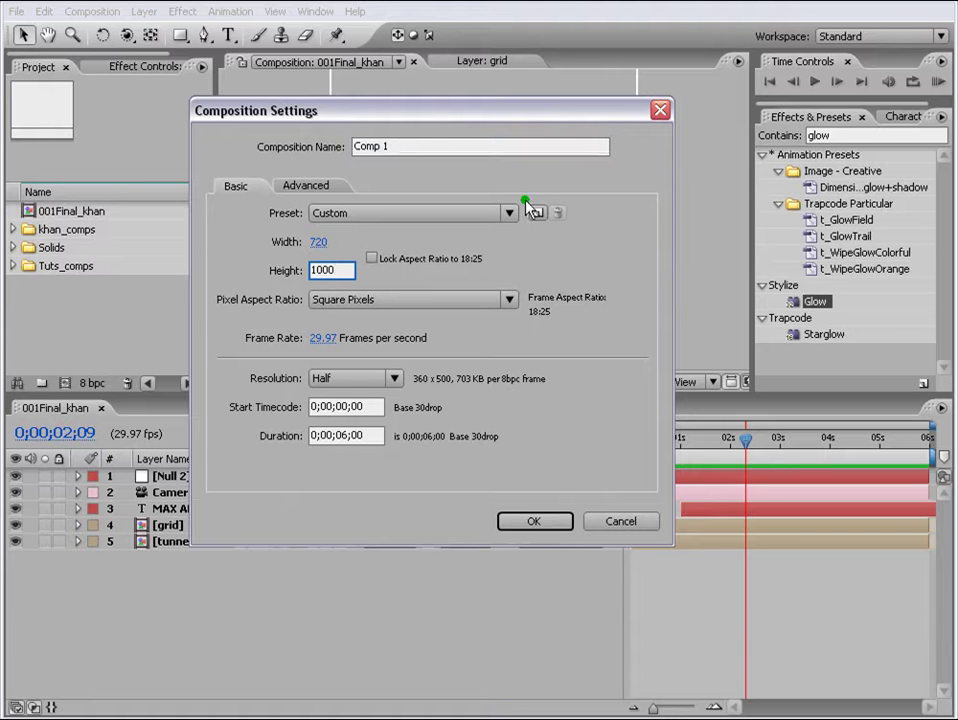
left_click(498, 265)
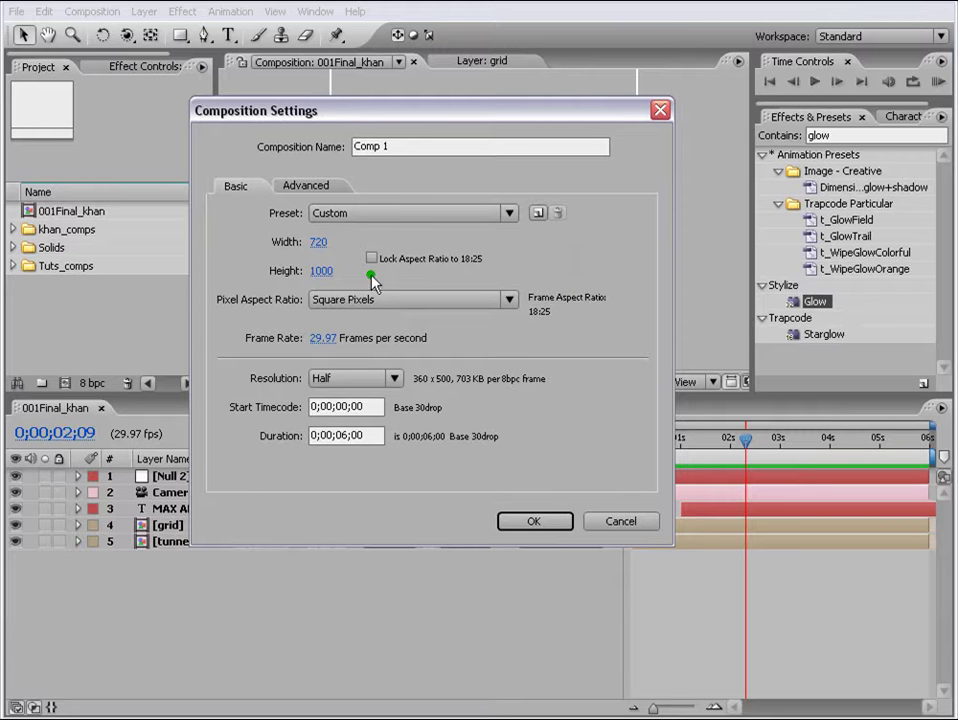
Name the composition 'tunnel' and create it.
double_click(358, 146)
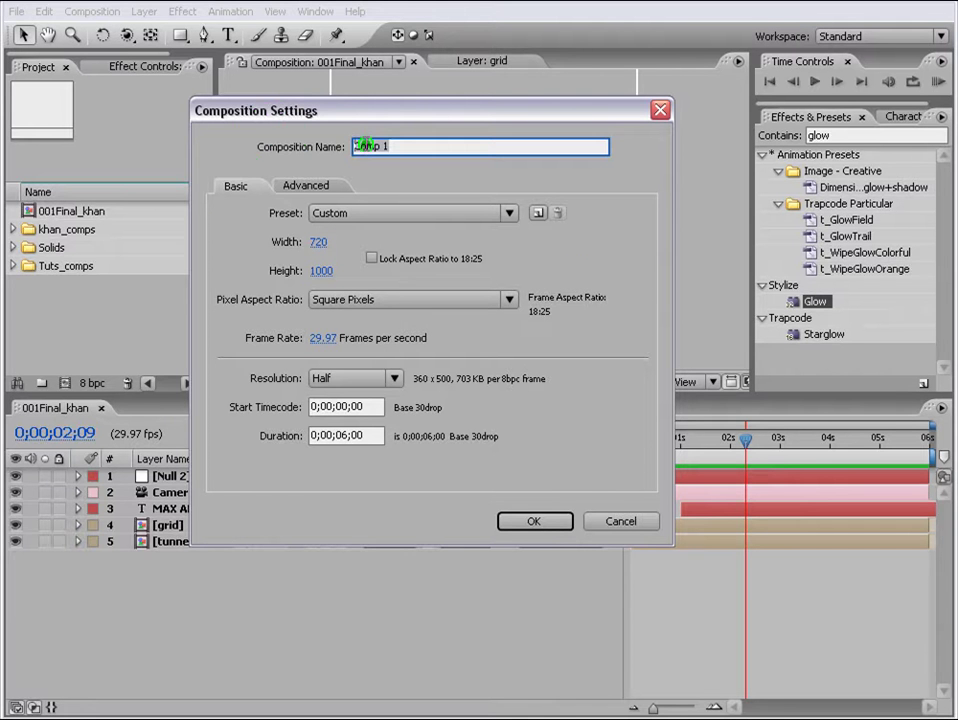
type("tunnel")
left_click(530, 521)
left_click(88, 284)
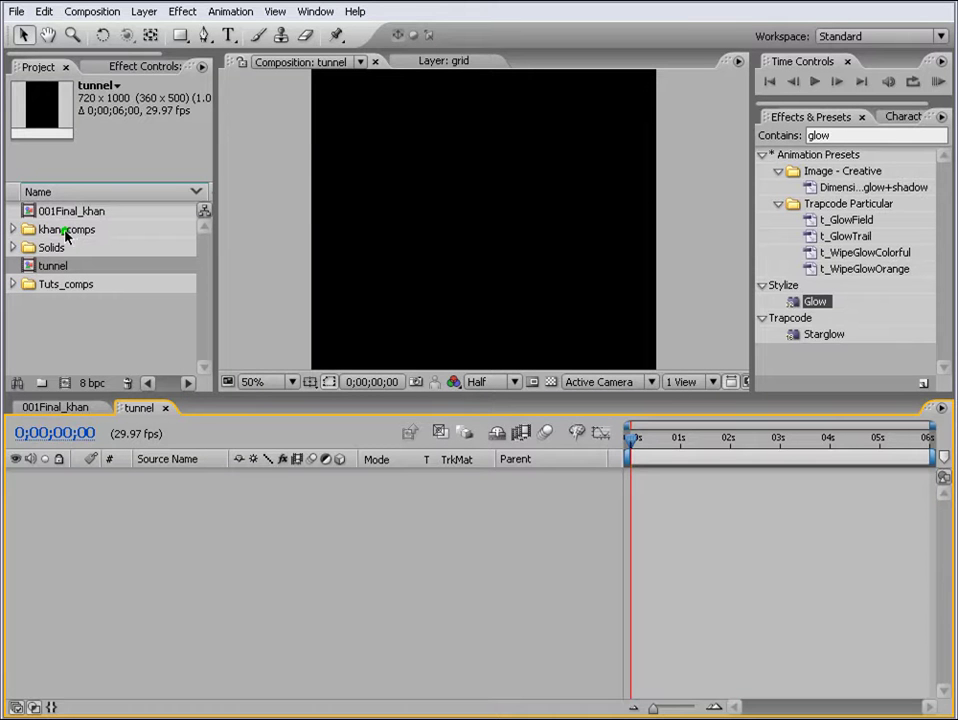
Move tunnel into Tuts_comps, open it, and add a comp-sized black solid.
mouse_move(32, 266)
left_mouse_down()
mouse_move(43, 289)
mouse_move(17, 312)
mouse_move(12, 287)
mouse_move(32, 288)
left_mouse_up()
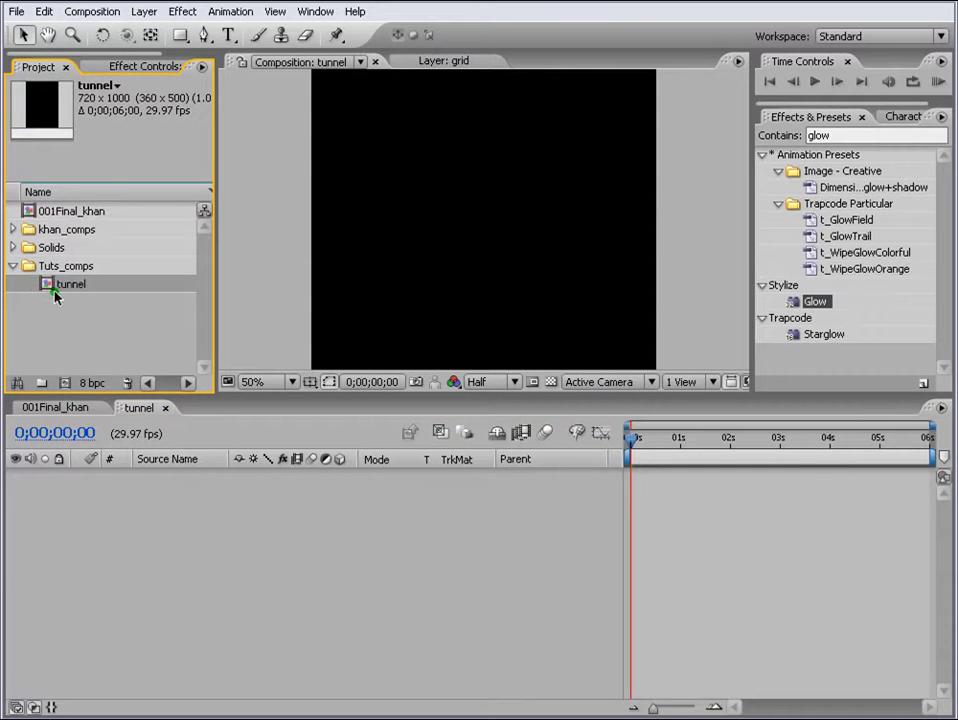
double_click(47, 287)
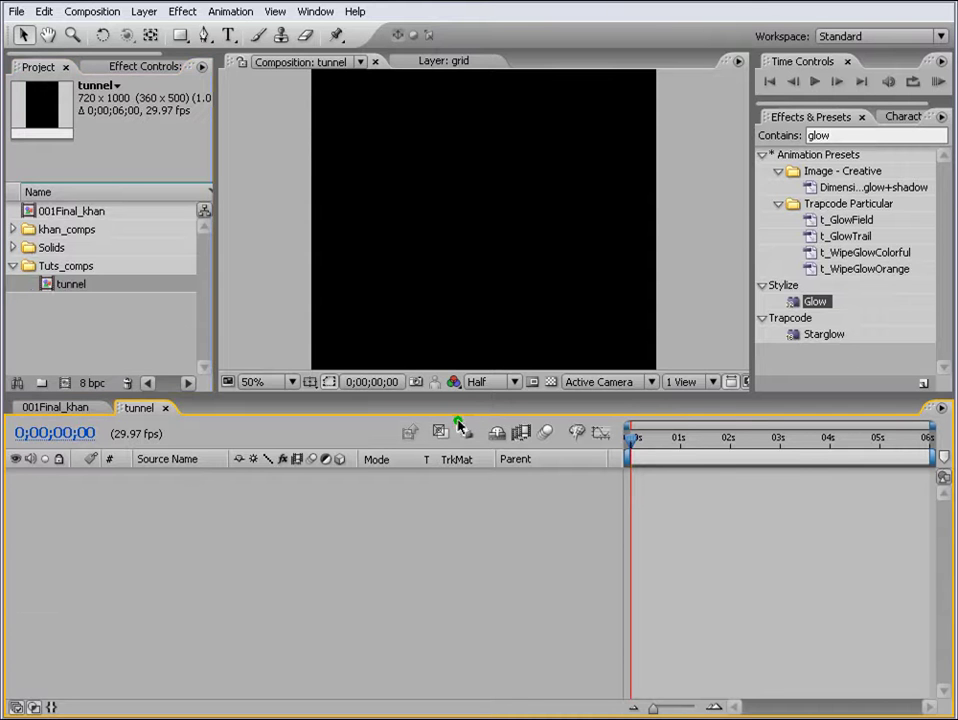
left_click(145, 12)
mouse_move(155, 31)
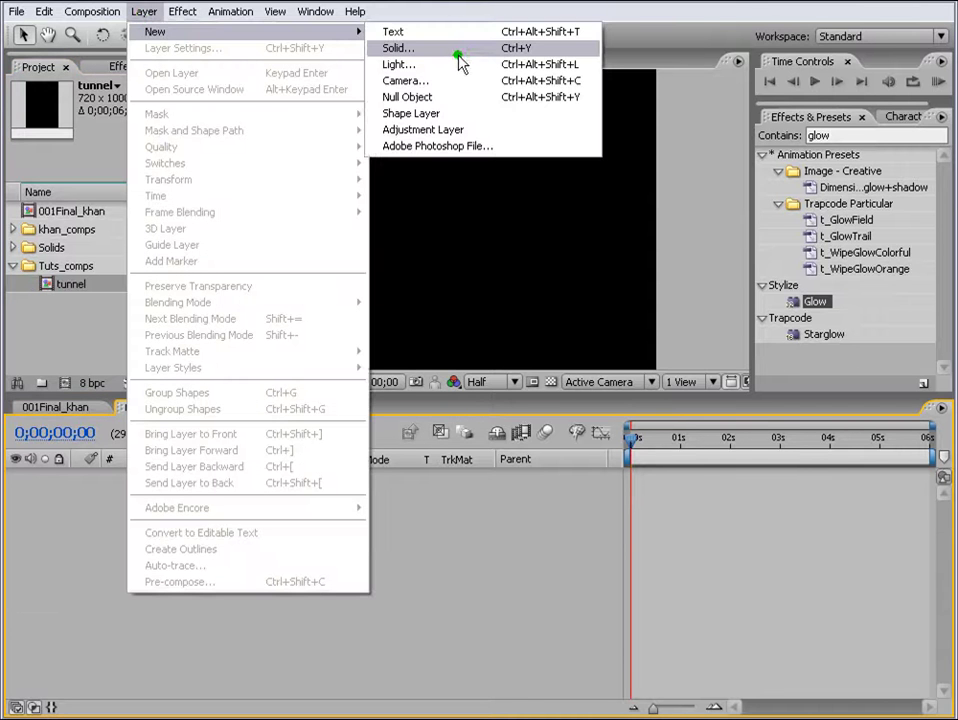
left_click(455, 55)
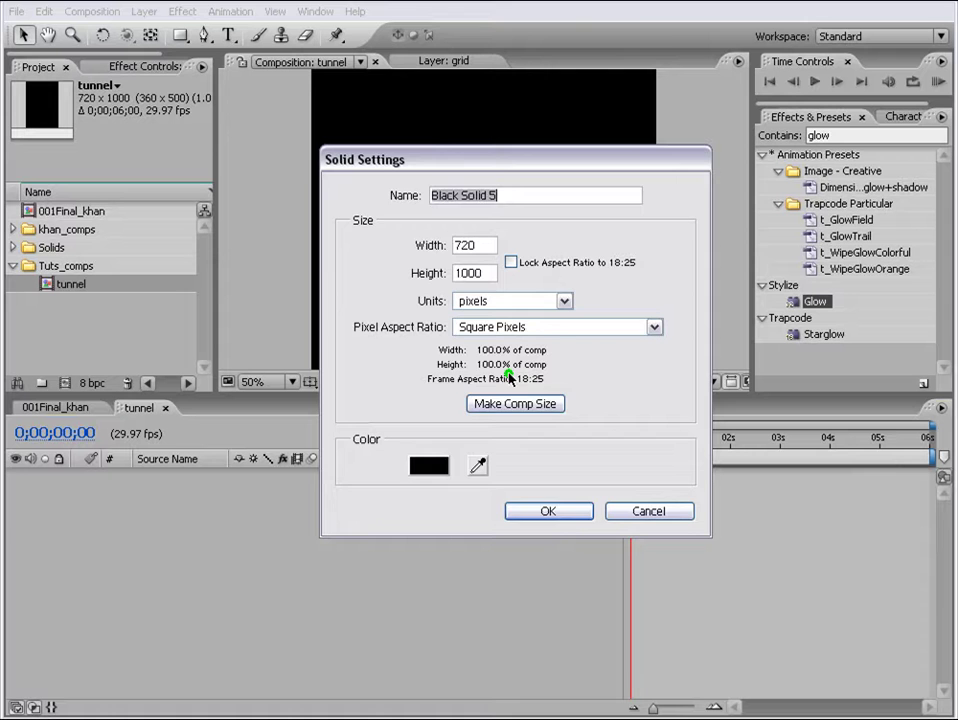
left_click(549, 511)
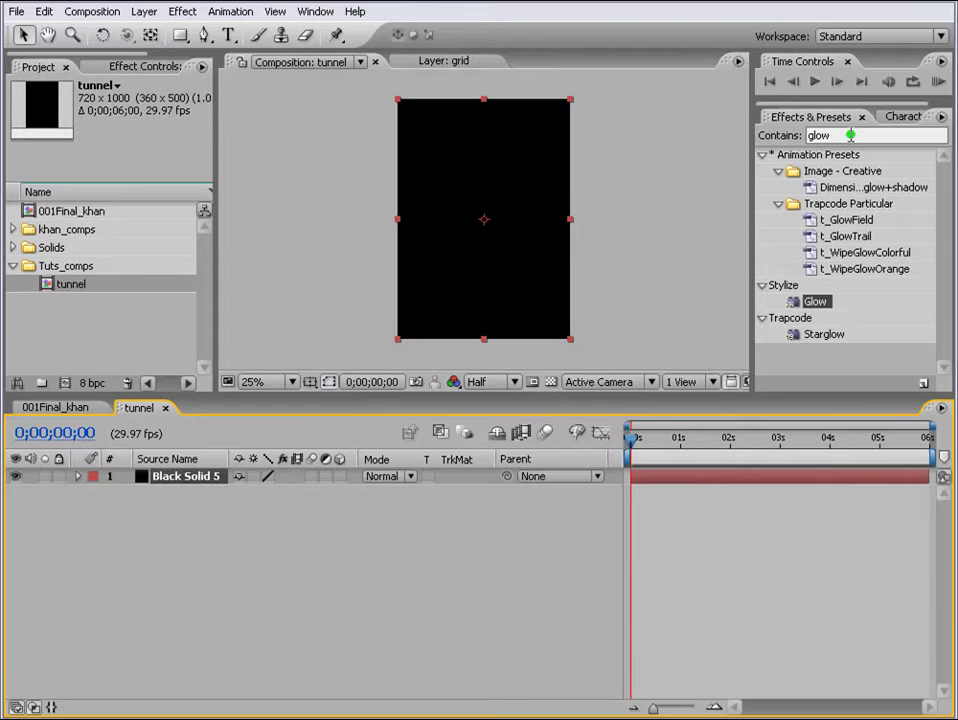
Apply Fractal Noise to the black solid.
left_click(760, 128)
type("fract")
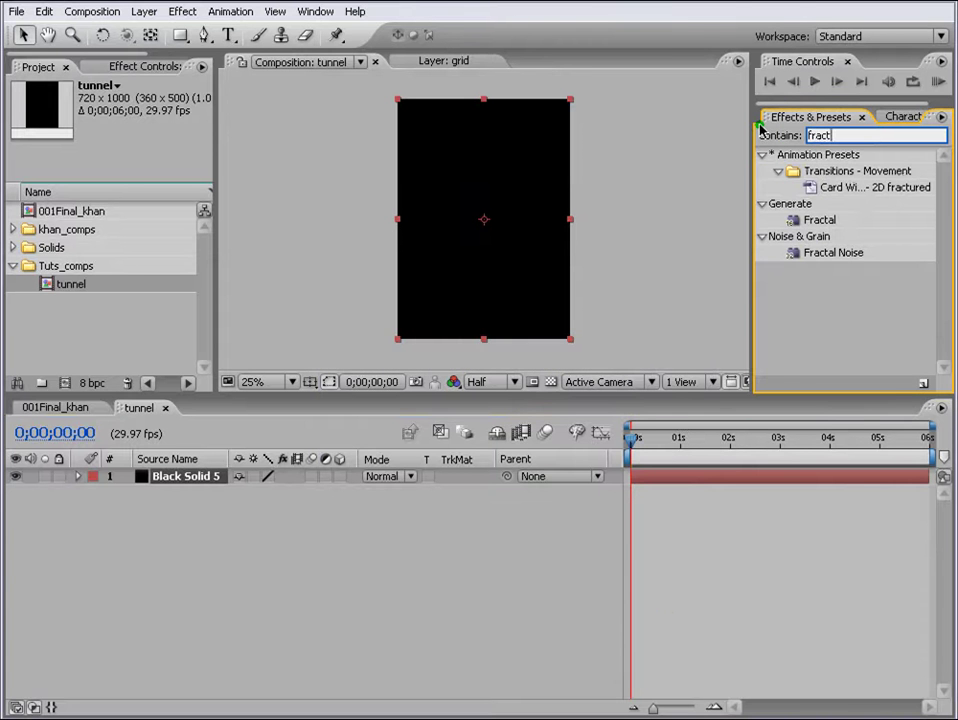
left_click_drag(830, 252, 722, 480)
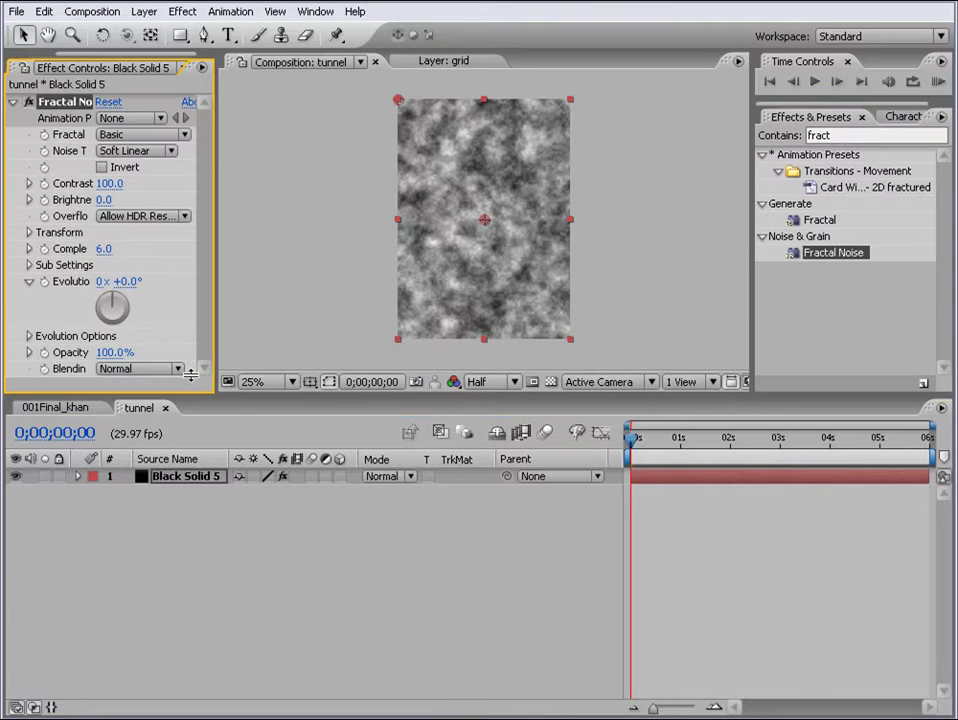
Turn off Uniform Scaling and set the noise Scale Width to 10000.
left_click_drag(216, 169, 278, 169)
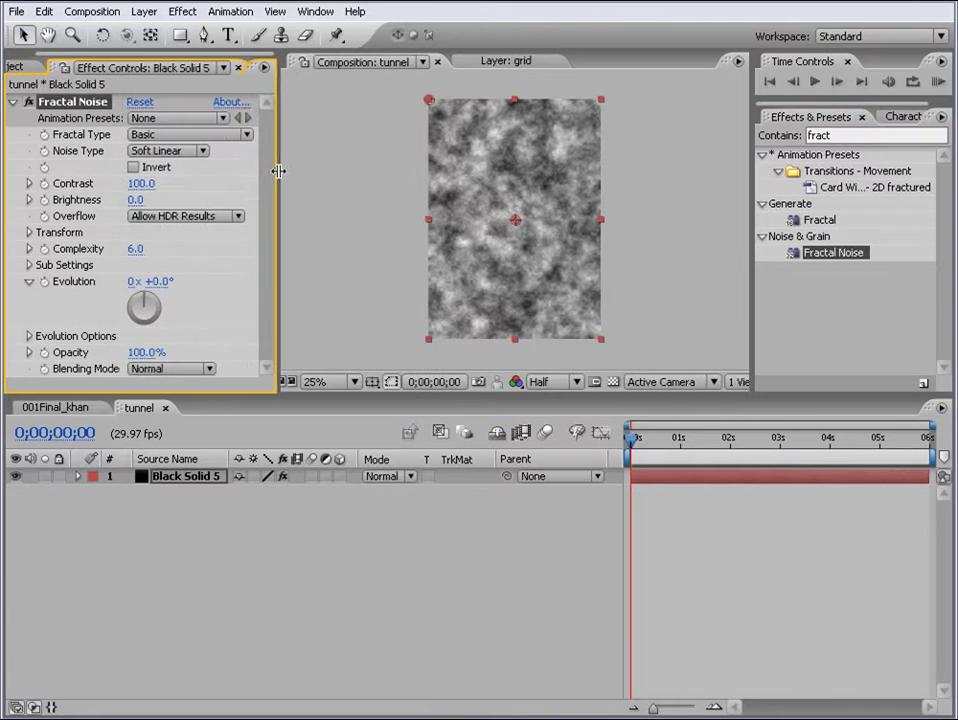
left_click_drag(192, 440, 192, 440)
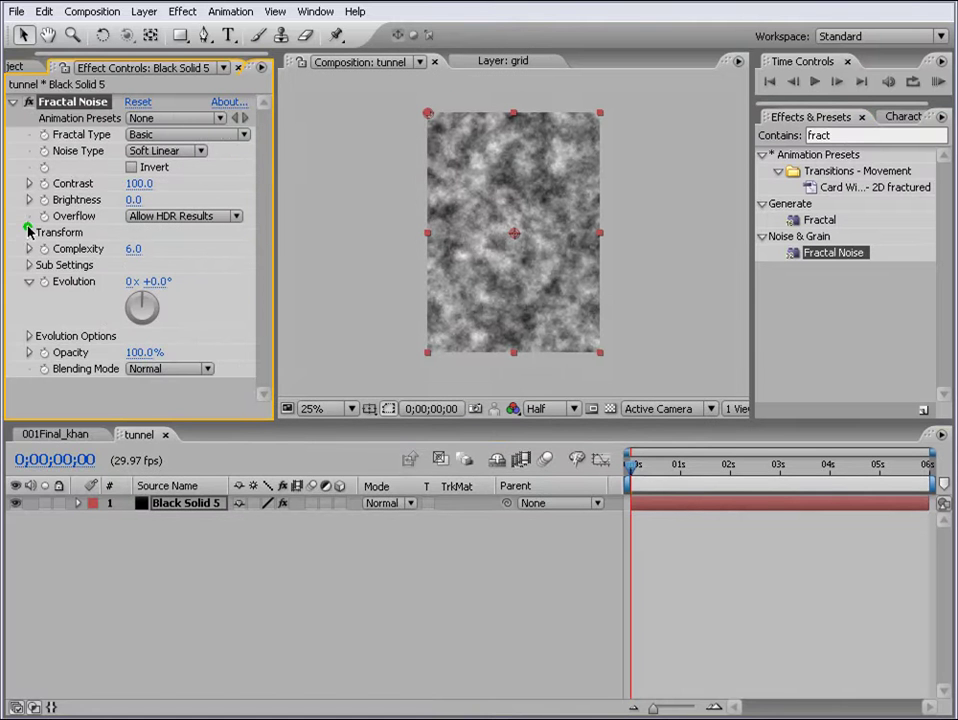
left_click(29, 233)
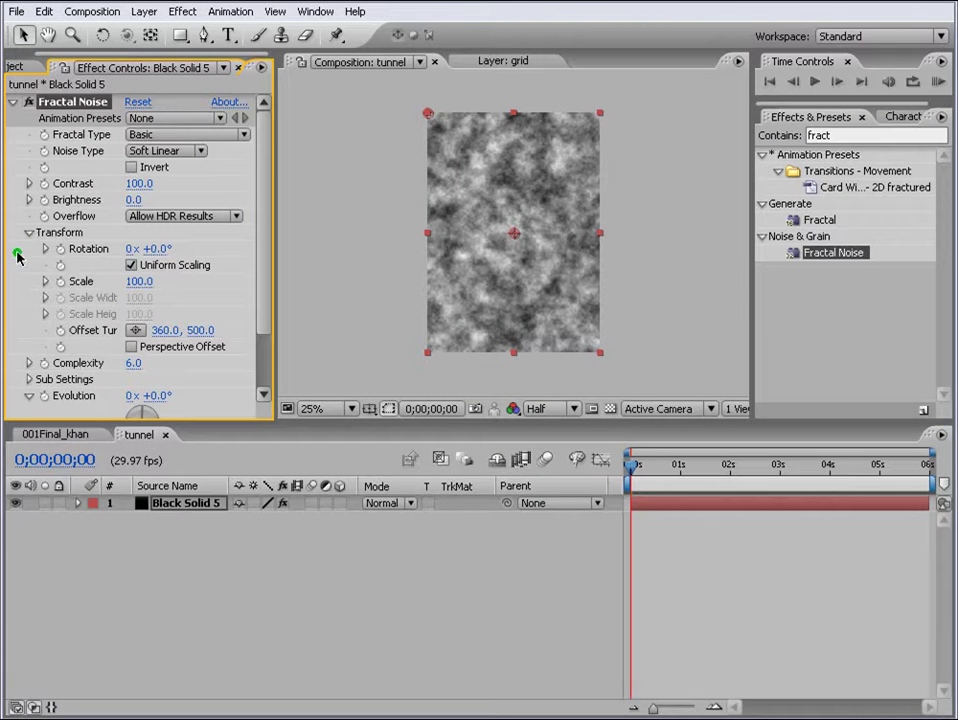
left_click(132, 268)
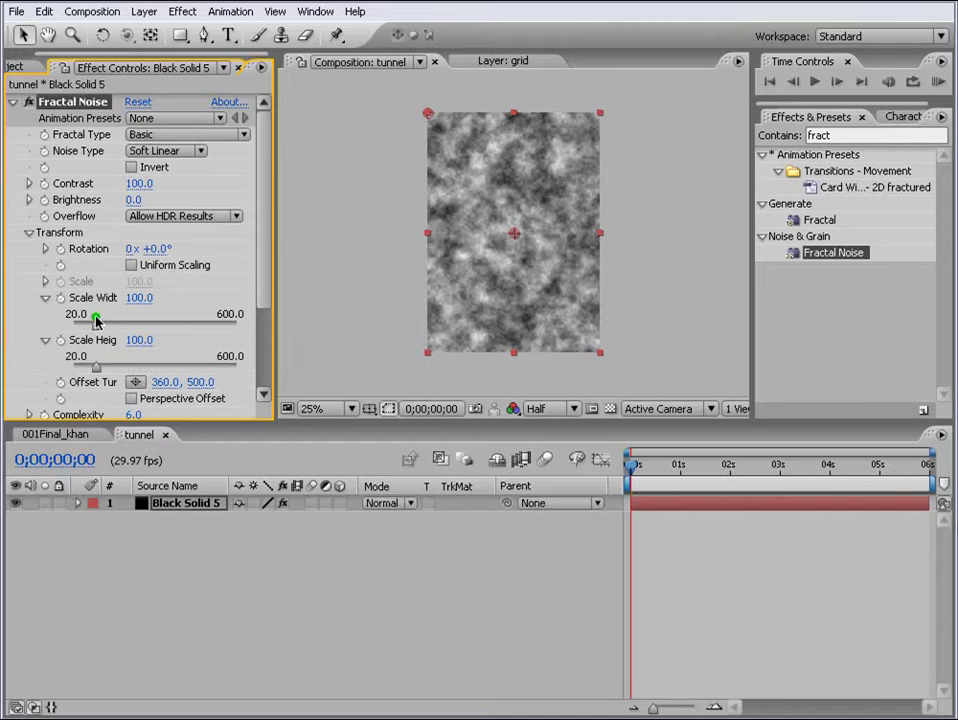
left_click_drag(95, 323, 820, 258)
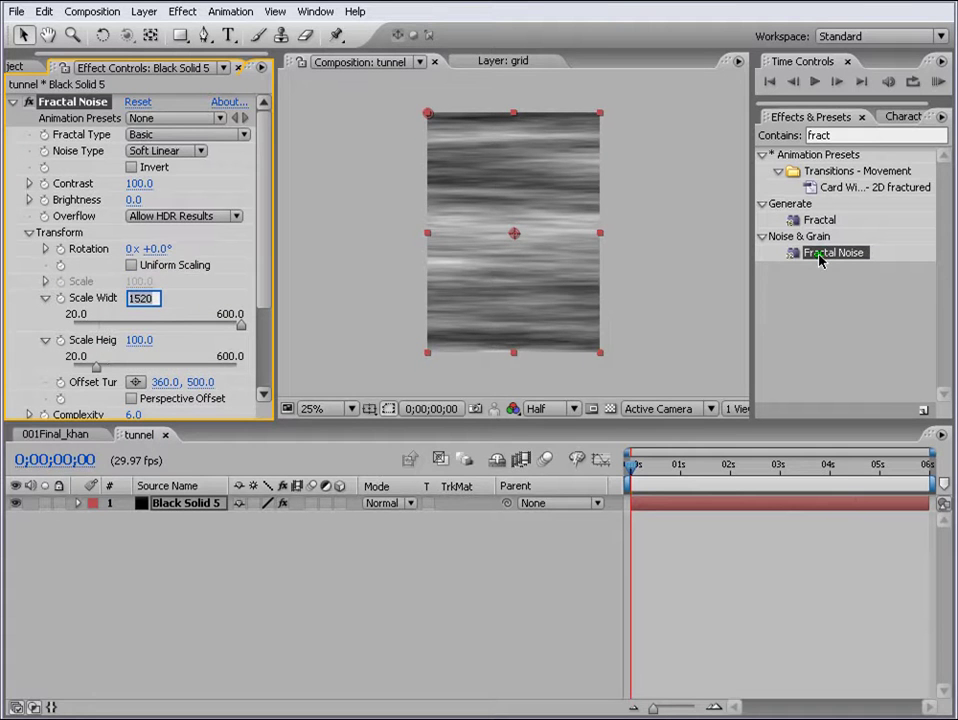
type("10000")
key("Return")
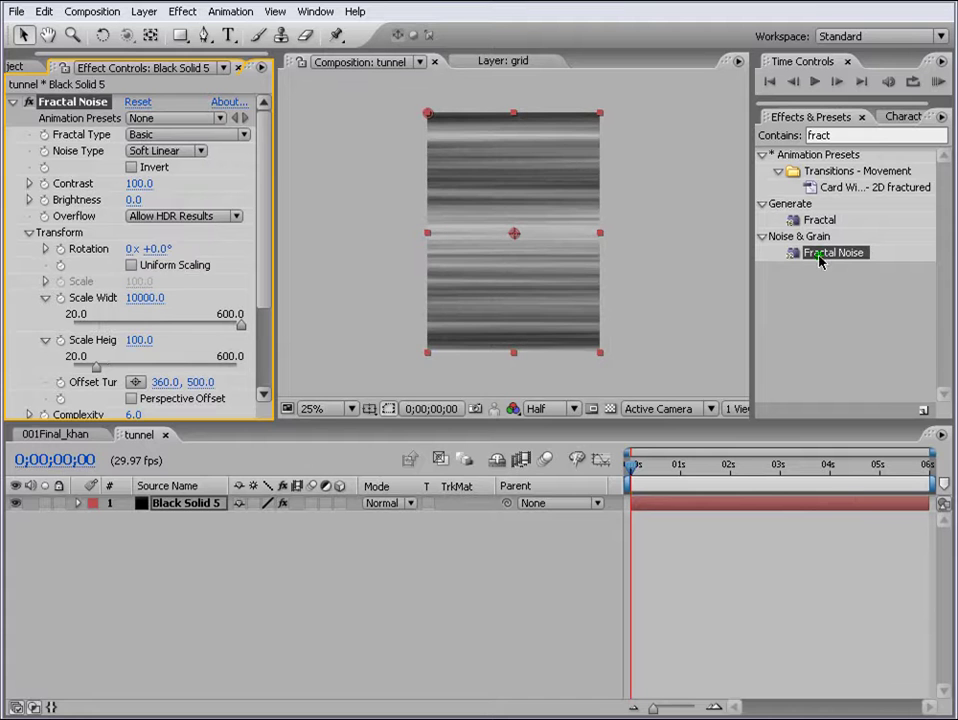
left_click(127, 341)
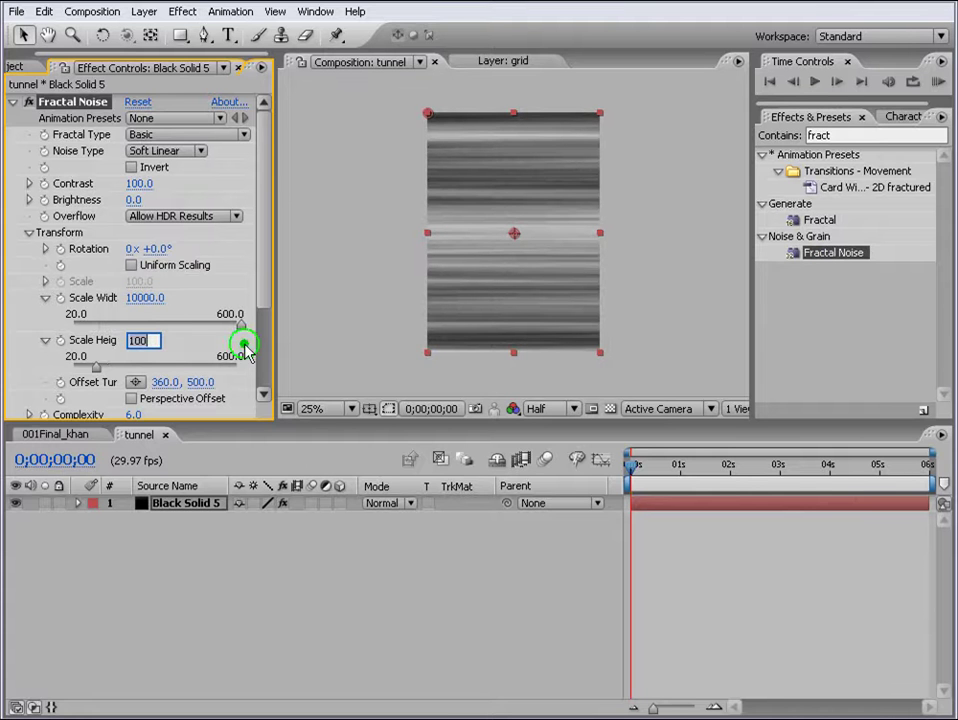
left_click(727, 661)
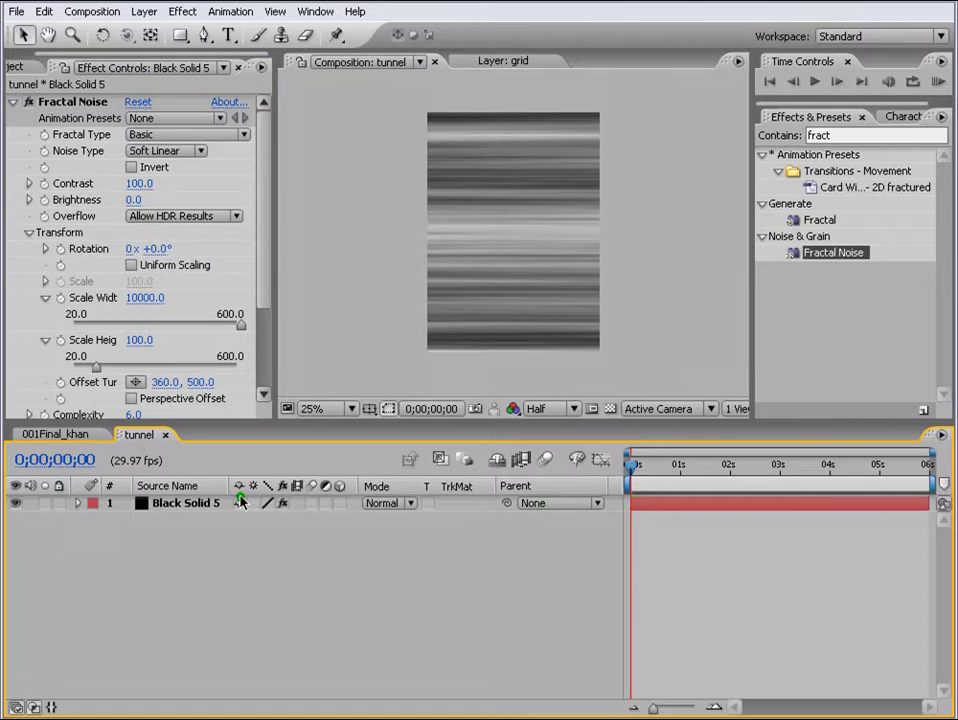
Set the noise Contrast to 700 and lower Brightness to -71.
left_click_drag(140, 184, 55, 184)
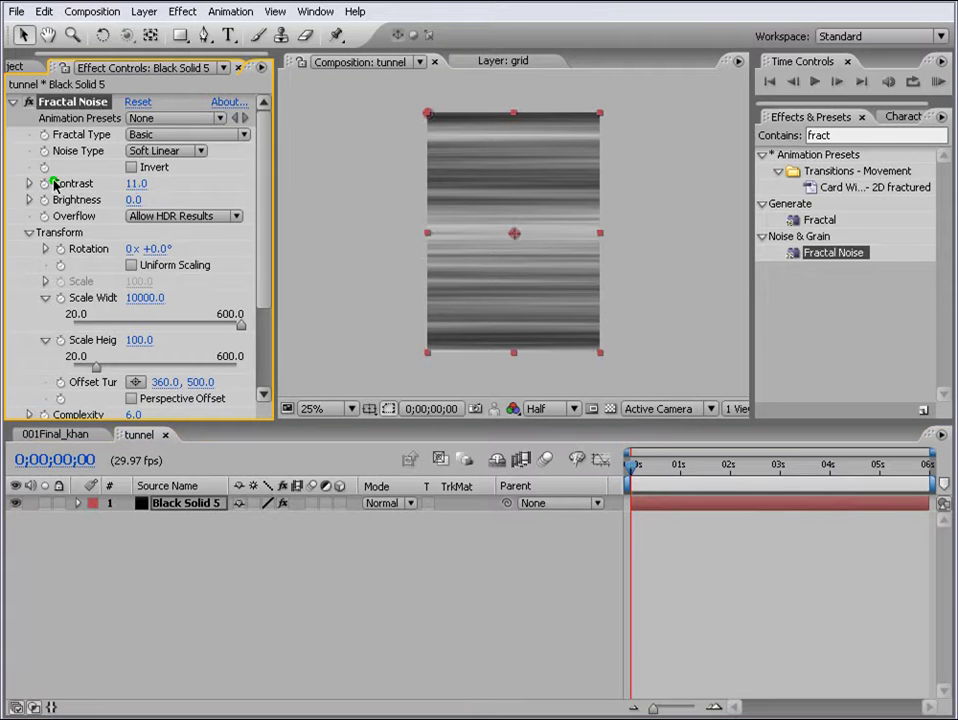
left_click(128, 184)
type("1007")
key("Return")
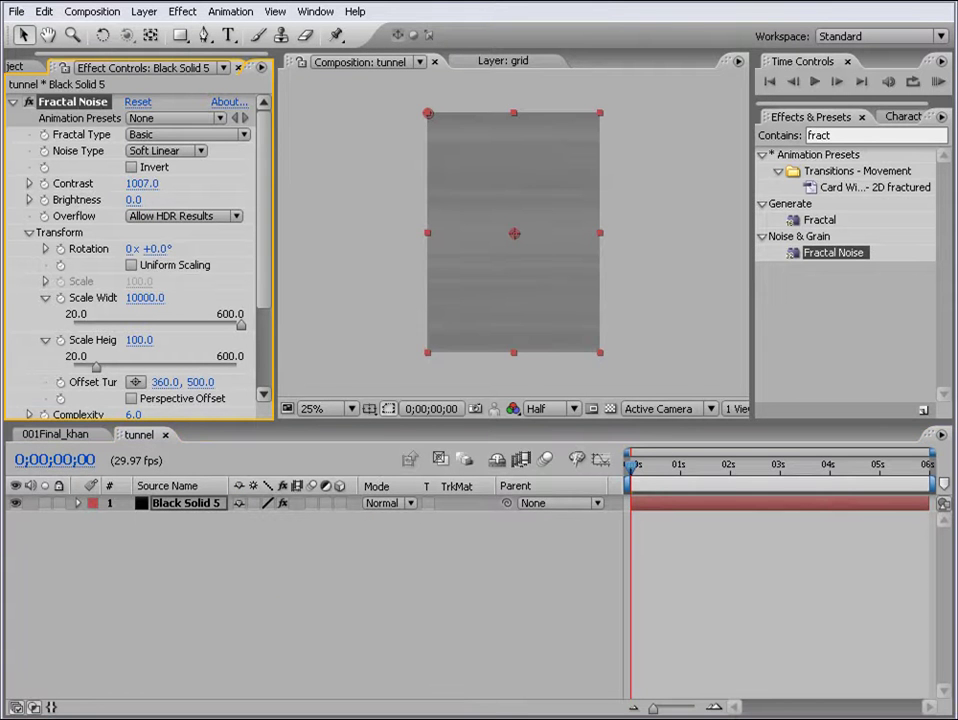
left_click(141, 184)
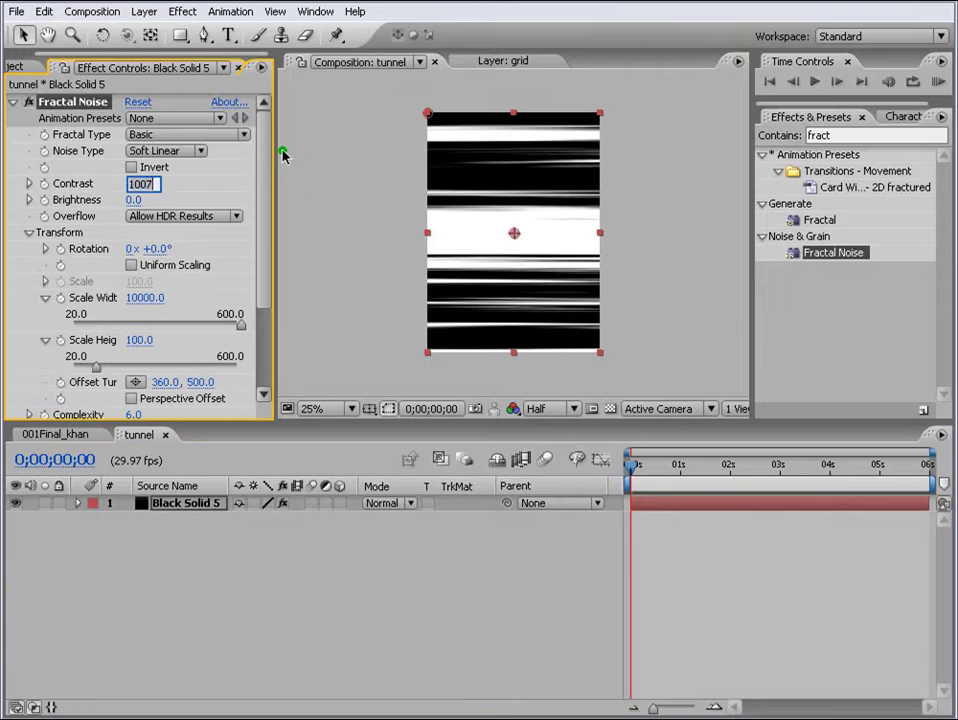
type("700")
key("Return")
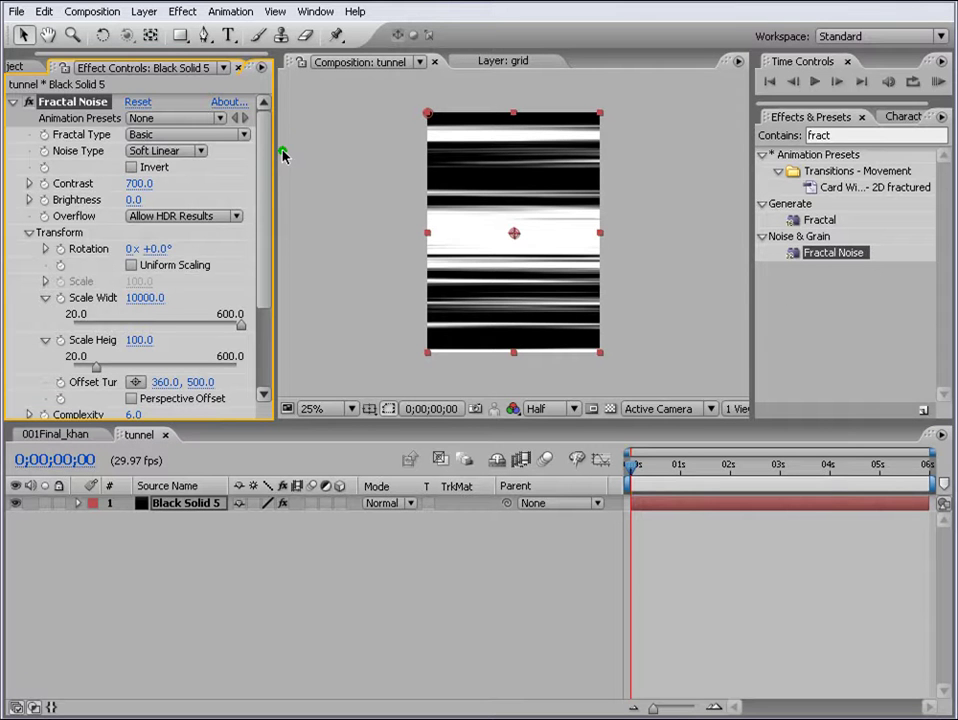
mouse_move(130, 199)
left_mouse_down()
mouse_move(79, 199)
mouse_move(137, 202)
left_mouse_up()
left_click_drag(265, 262, 260, 332)
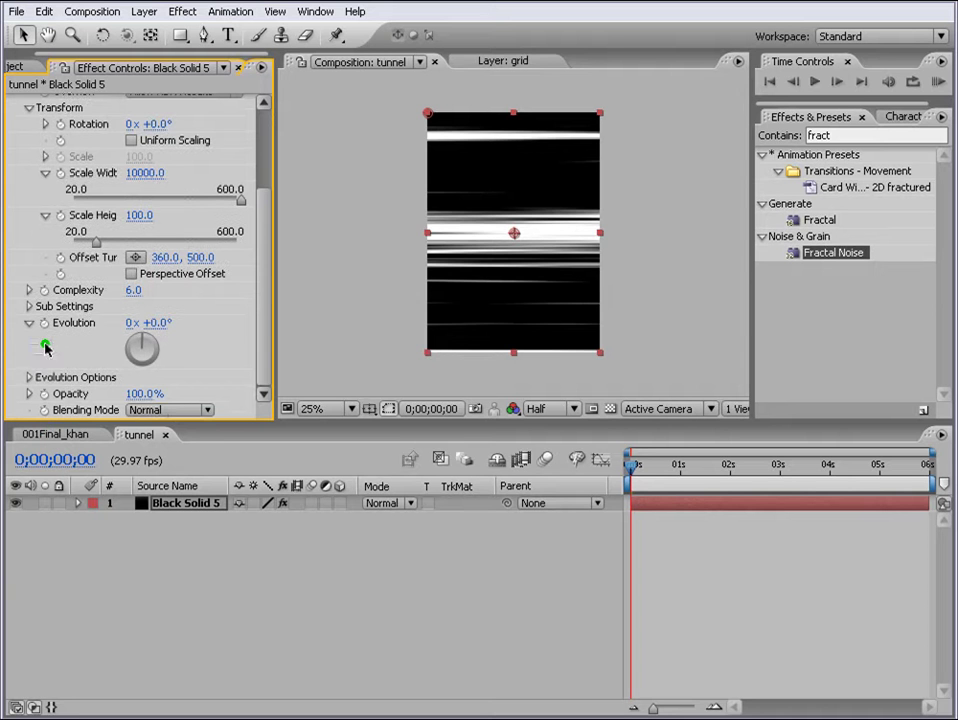
Drive Fractal Noise Evolution with the expression time*100, preview it, and return to frame 0.
left_click(44, 324, "alt")
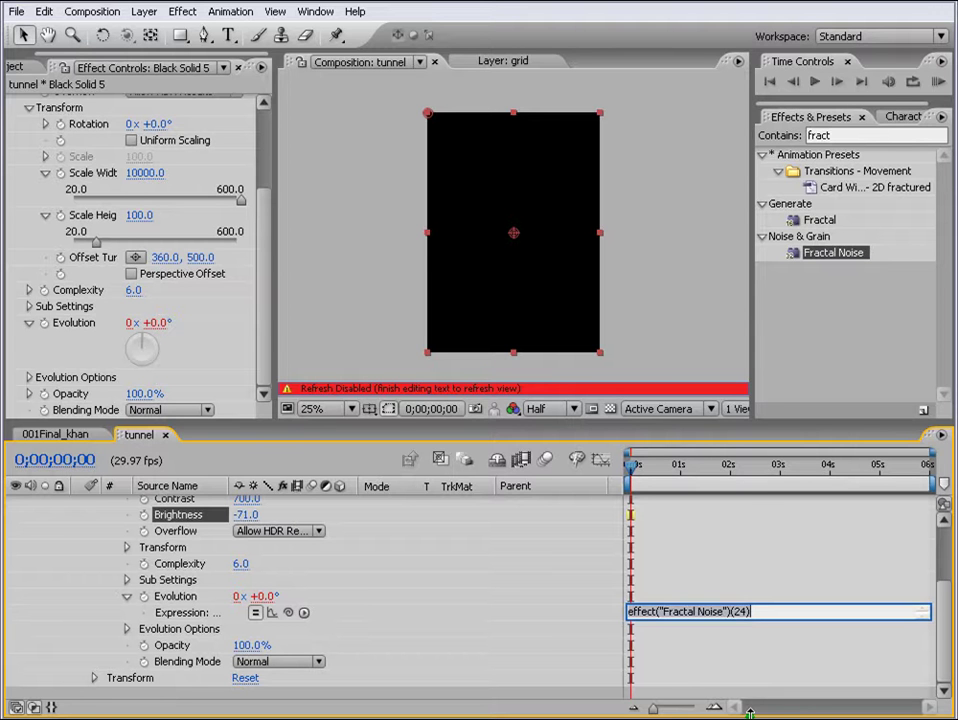
type("time*")
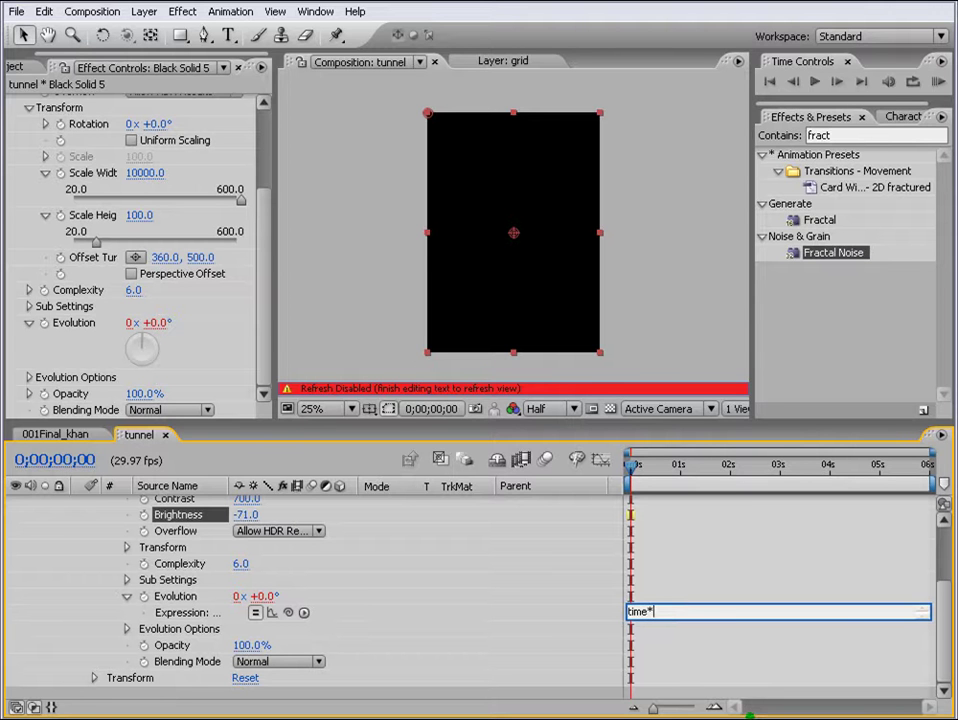
type("100")
key("KP_Enter")
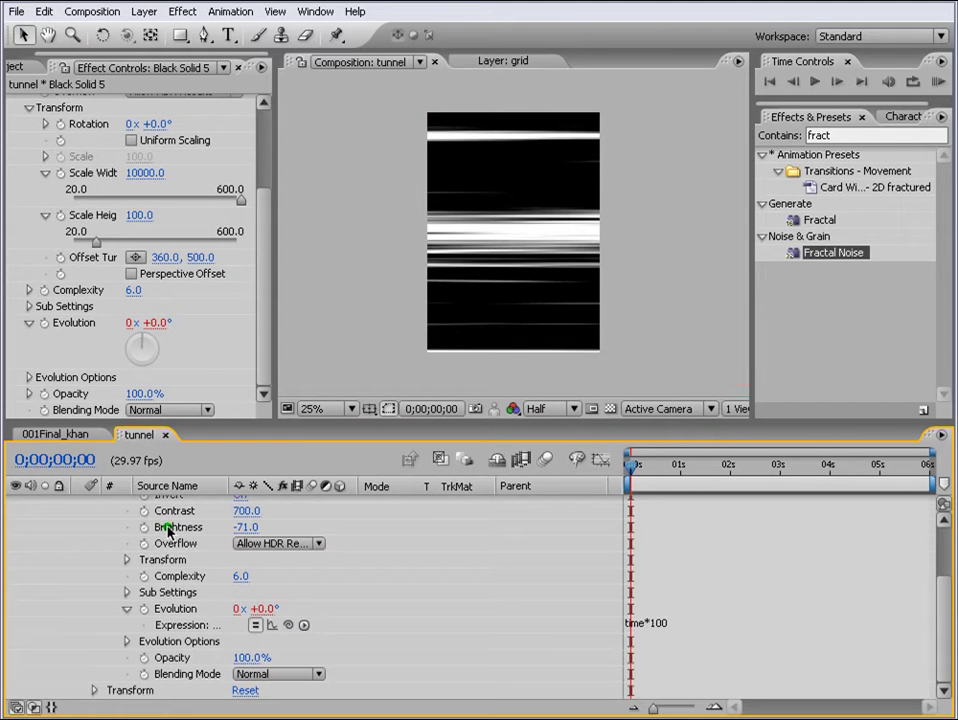
left_click(938, 81)
left_click(165, 372)
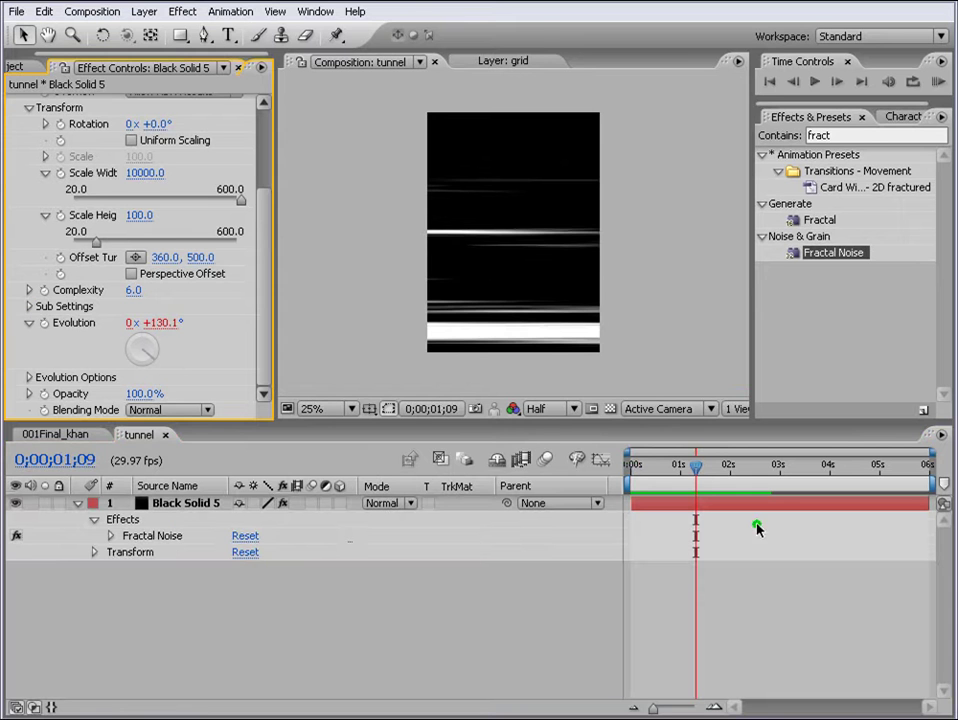
left_click_drag(690, 466, 632, 466)
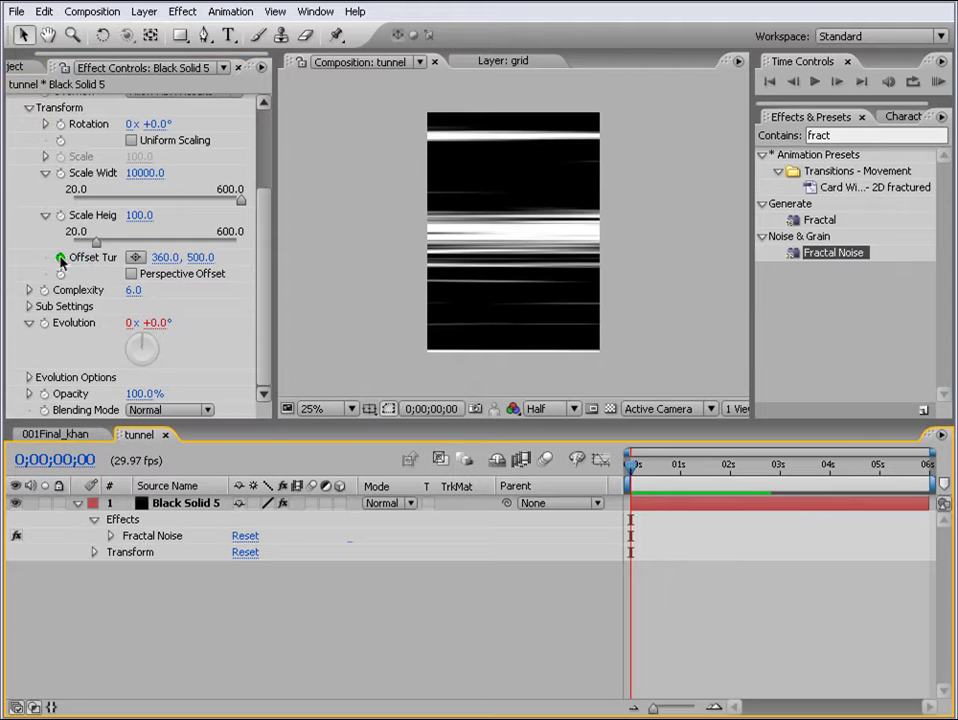
Keyframe Offset Turbulence from 360, 500 at the start to 360, 1000 at the last frame.
left_click(60, 258)
left_click(671, 537)
left_click_drag(634, 470, 926, 466)
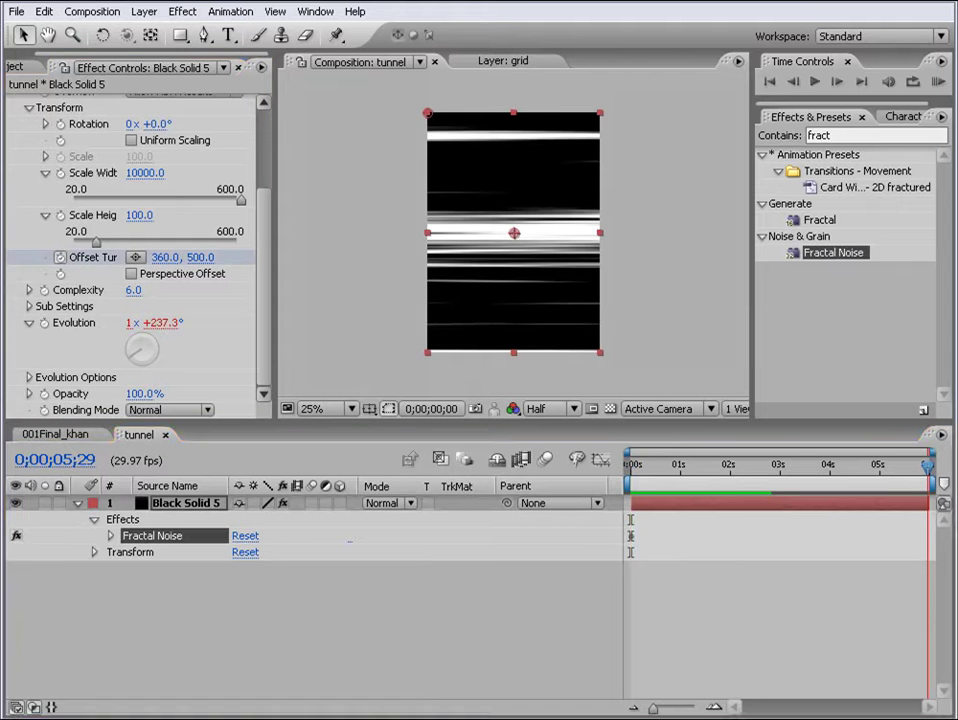
left_click(199, 258)
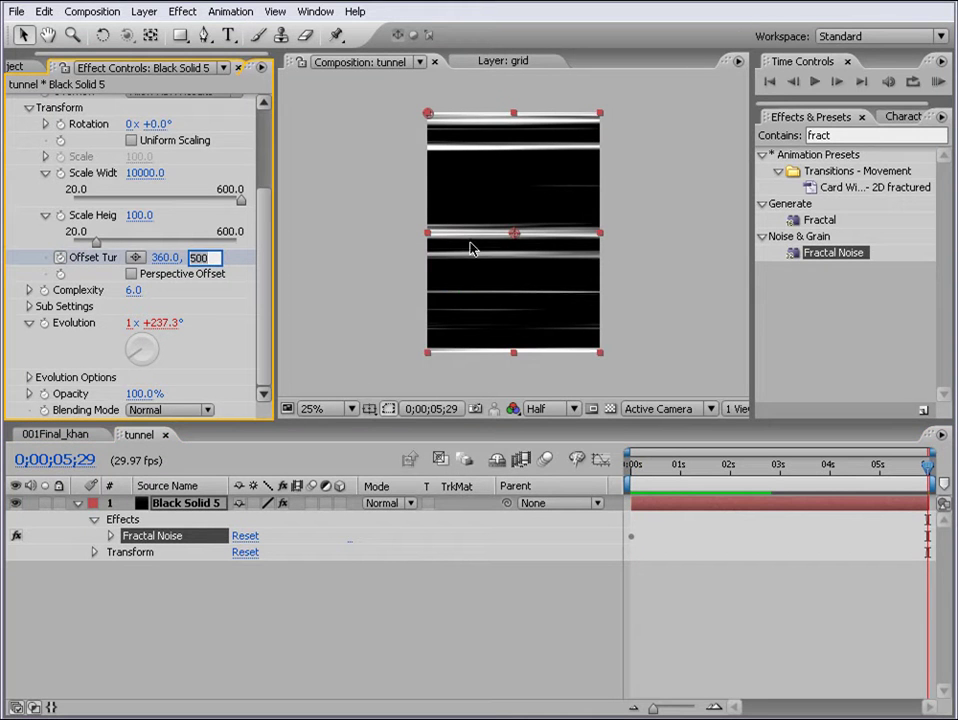
type("1000")
key("Return")
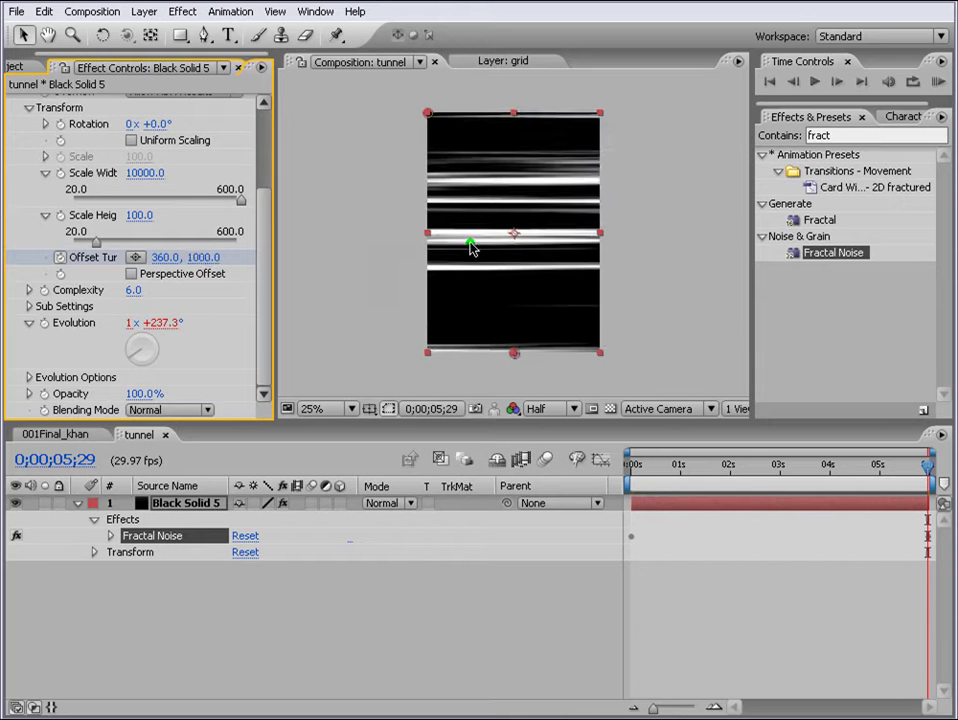
left_click(826, 526)
Preview the drifting streaks and check them around frame 29.
left_click(940, 82)
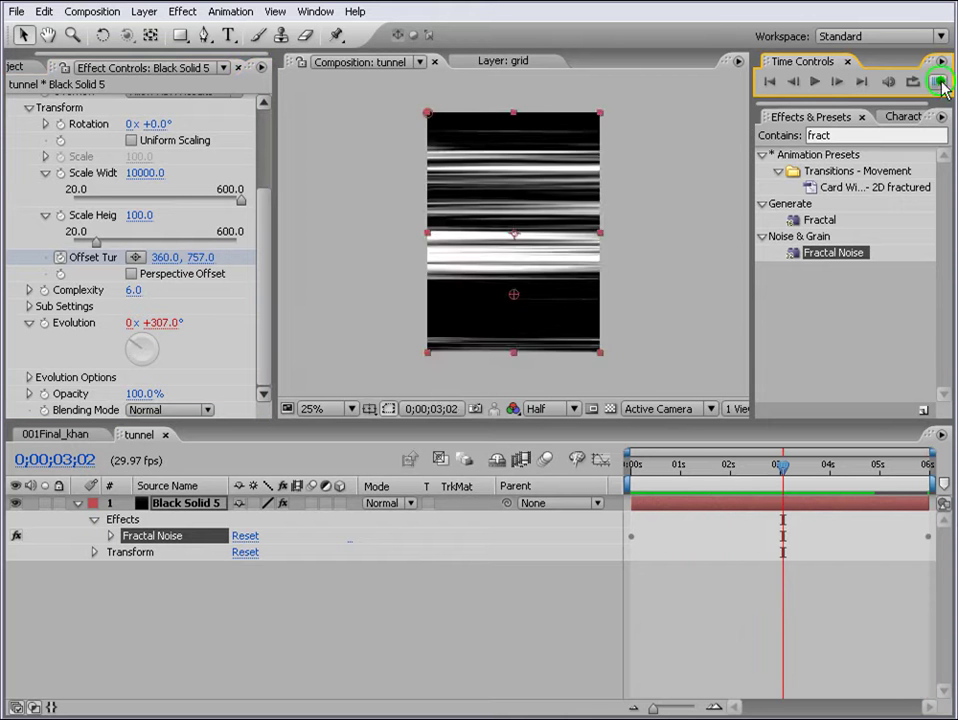
left_click(670, 467)
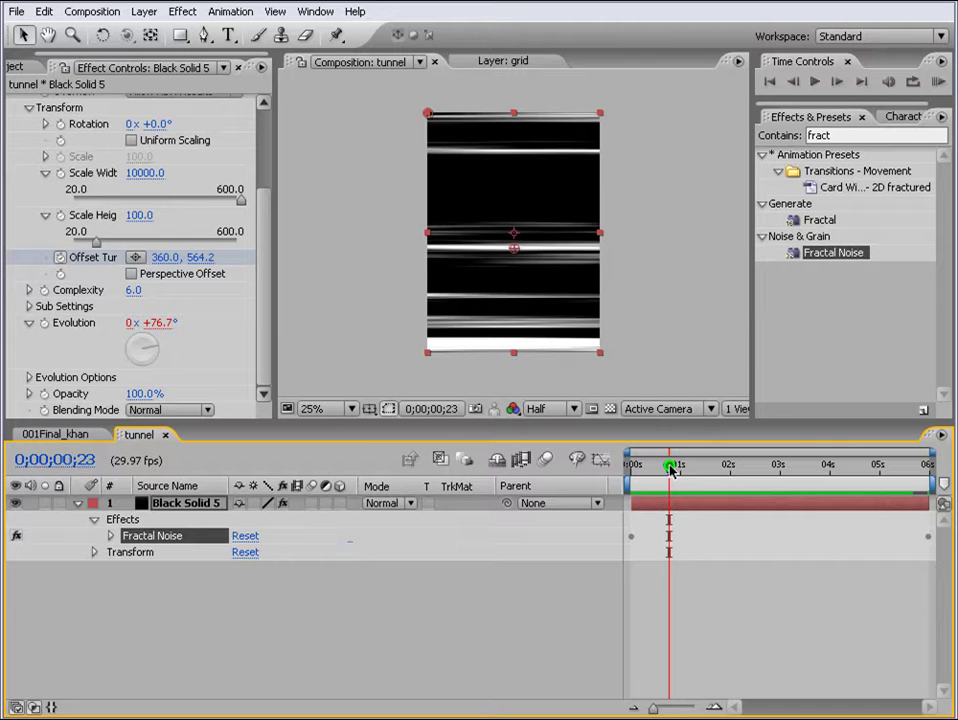
left_click_drag(670, 467, 676, 466)
left_click(684, 463)
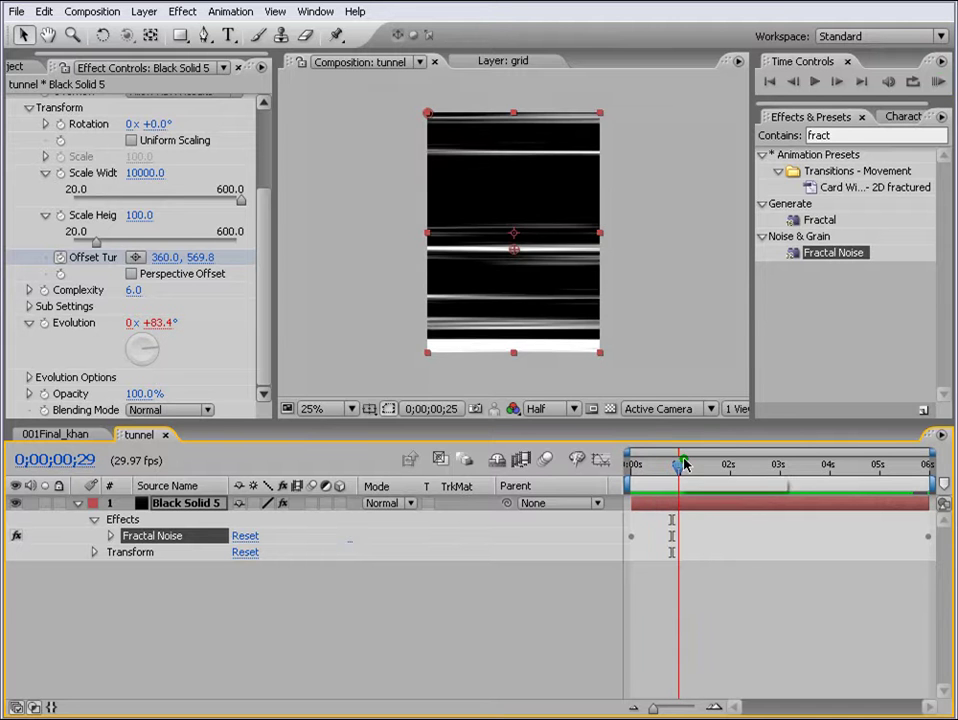
left_click(765, 531)
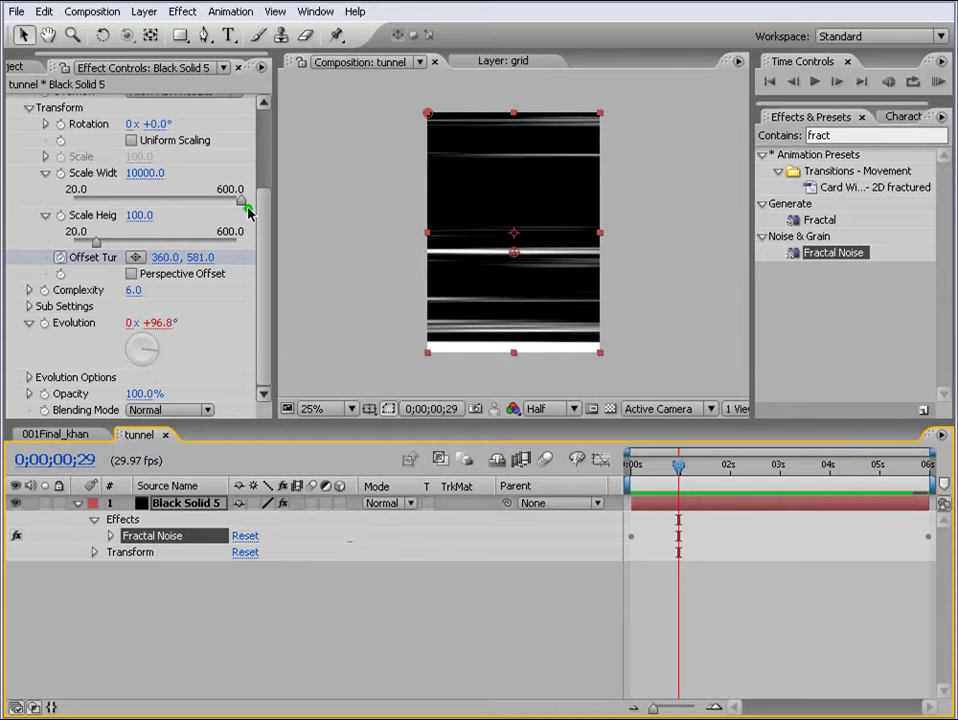
scroll(259, 199, "up", 5)
Apply Wave Warp with Wave Type set to Noise and preview it.
left_click(13, 101)
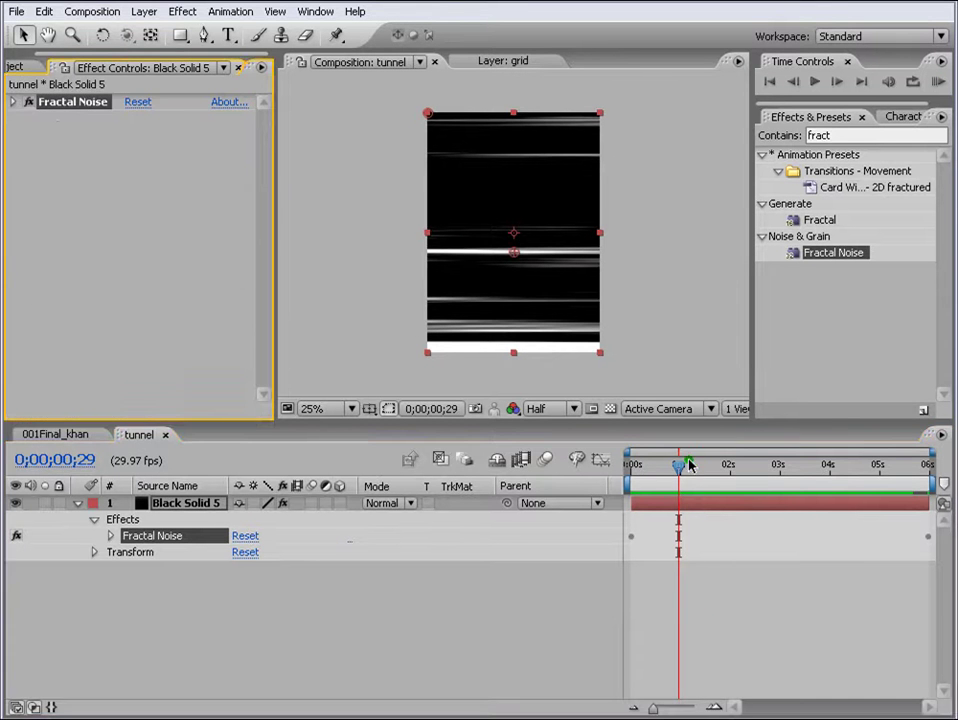
left_click(688, 464)
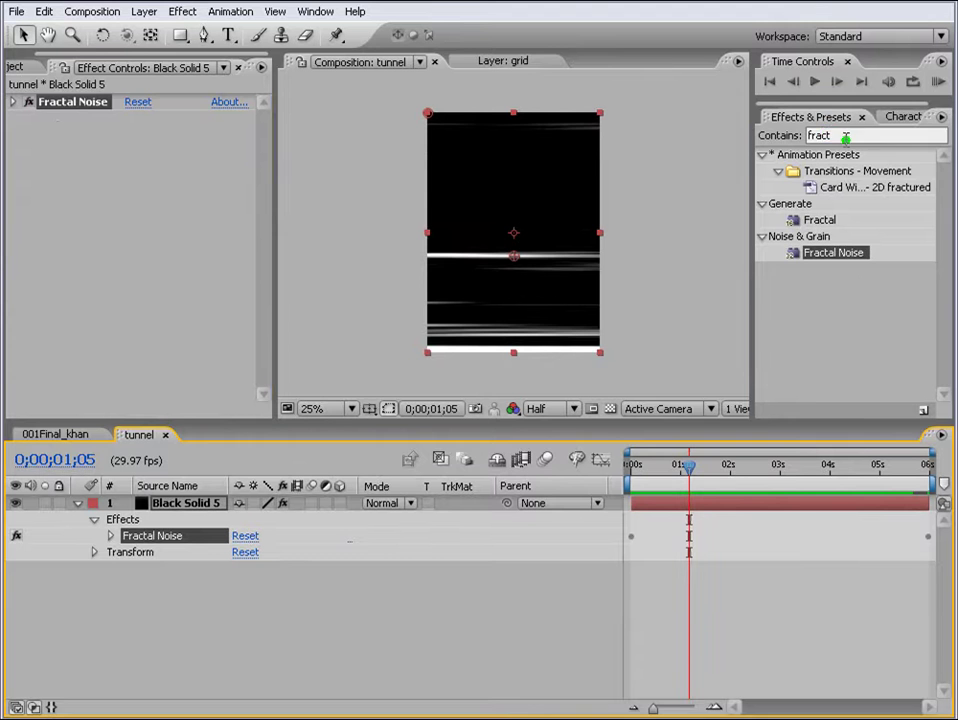
left_click(812, 135)
type("w")
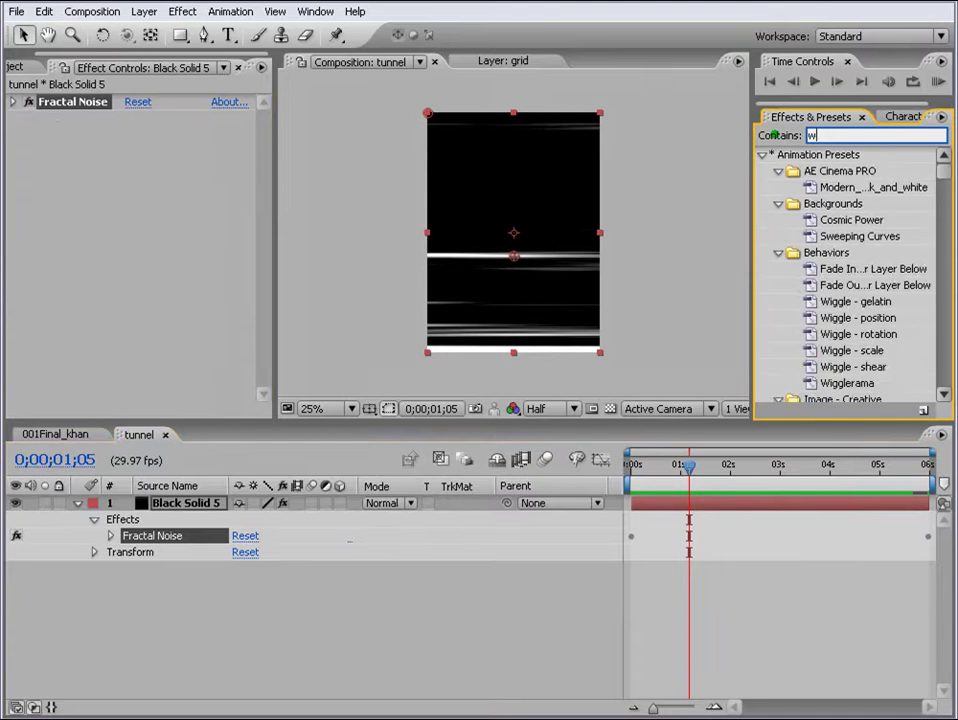
type("arp")
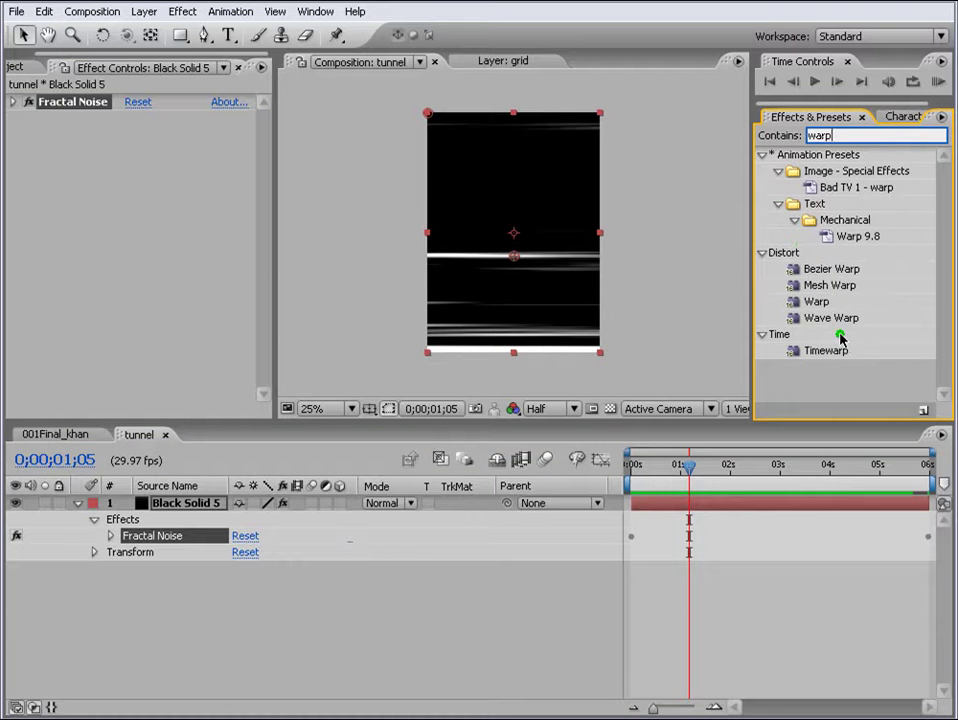
left_click_drag(832, 317, 752, 505)
left_click_drag(172, 152, 195, 268)
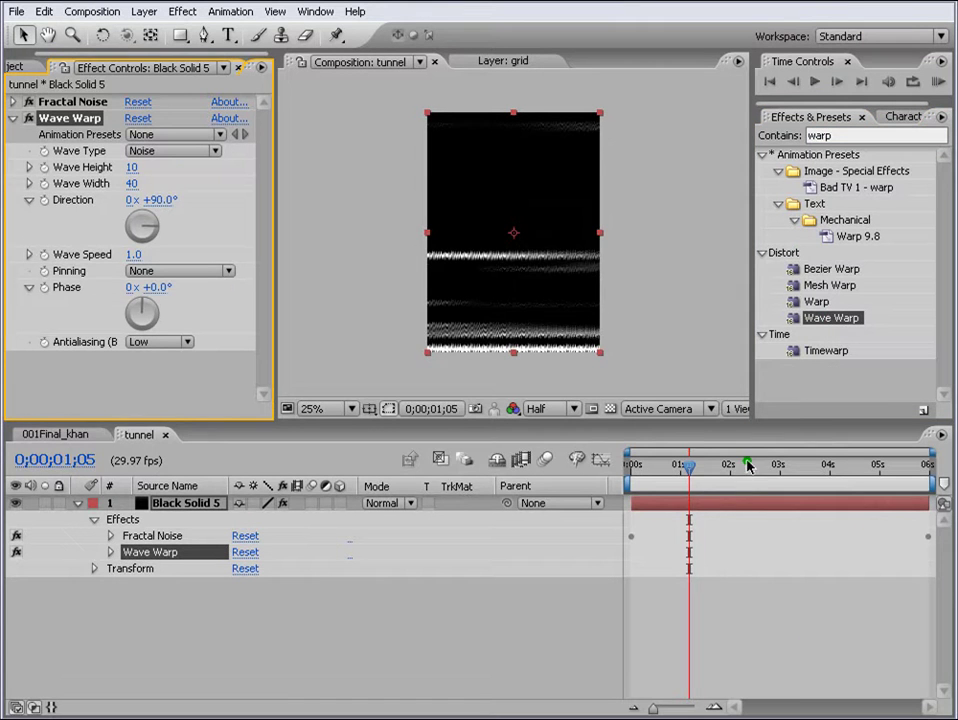
left_click_drag(748, 464, 797, 466)
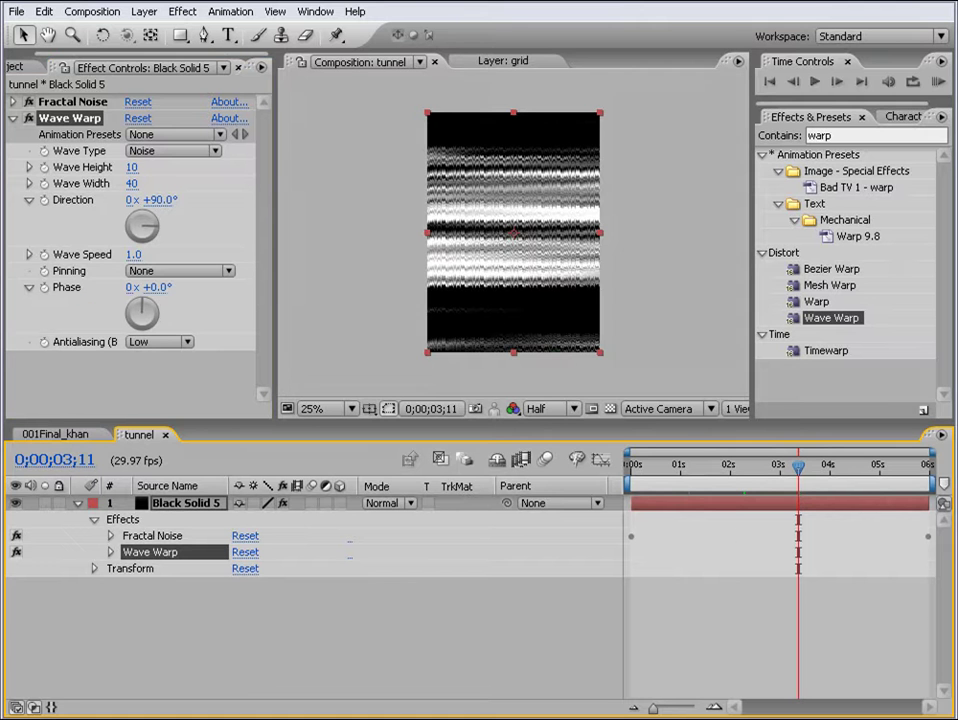
left_click(940, 84)
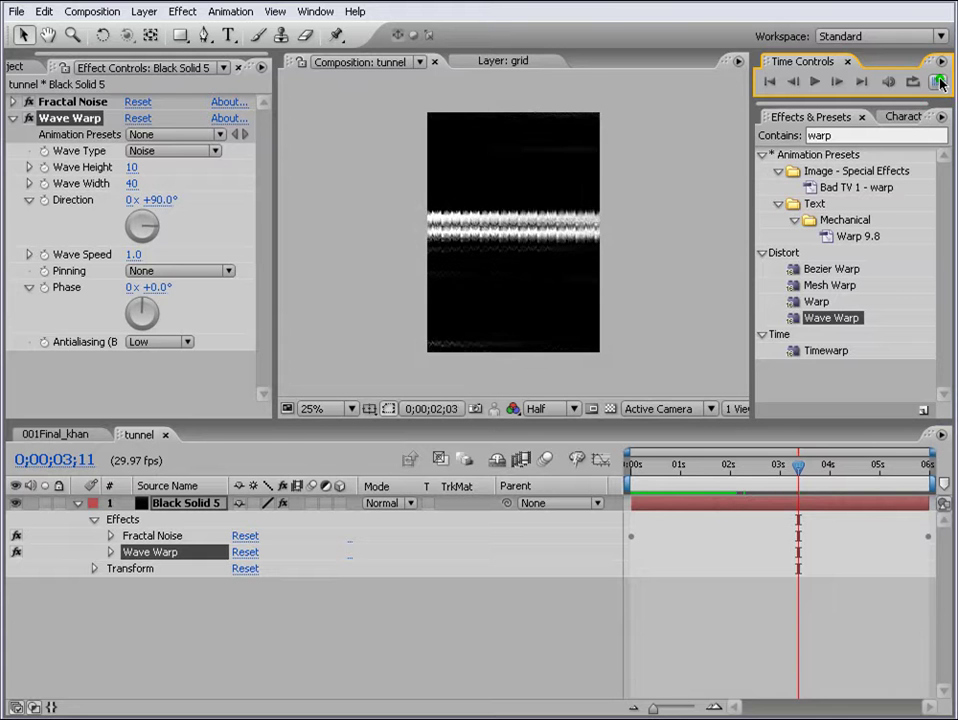
left_click(835, 654)
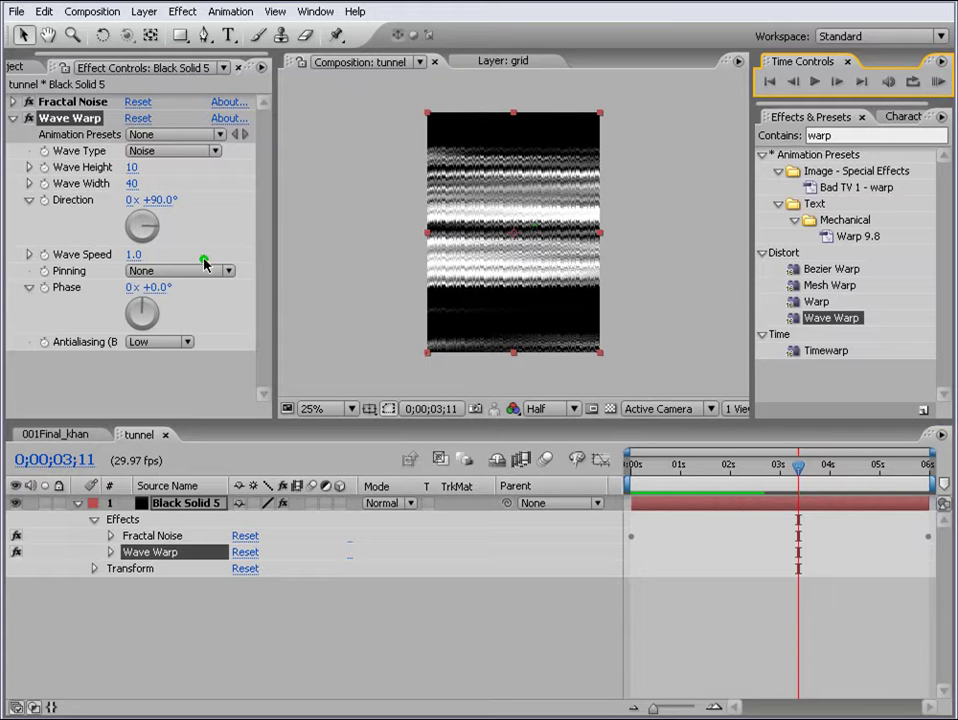
Lower the Wave Height to 2 and preview the subtler ripple.
left_click(131, 167)
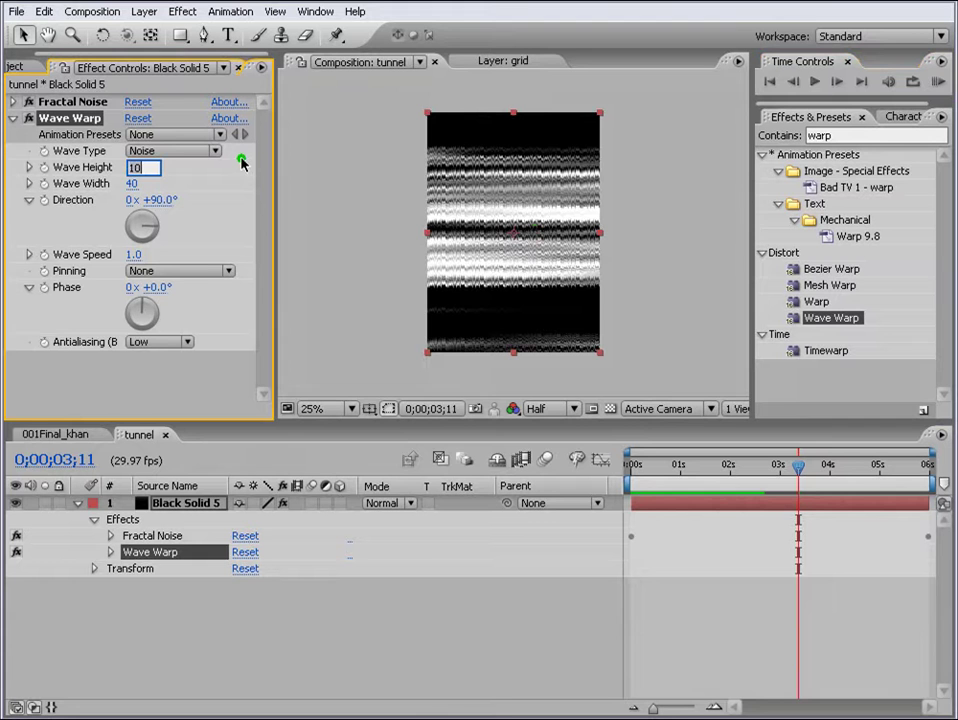
type("2")
key("Return")
left_click(937, 82)
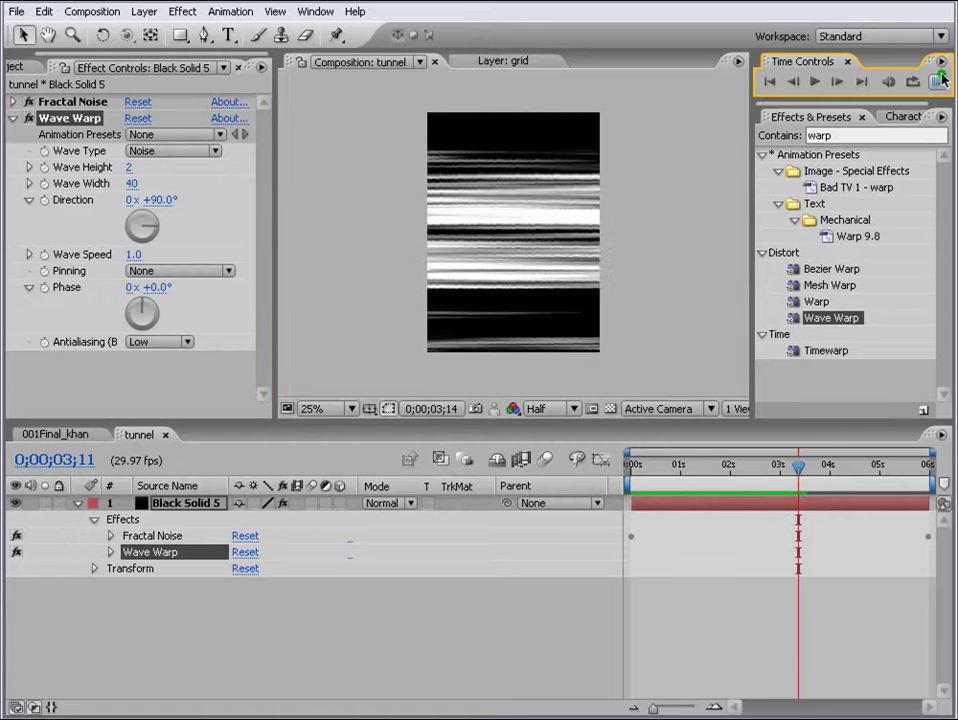
left_click(187, 503)
key("Return")
Rename the streak layer to 'tunnel' and collapse its effect settings.
type("tunne")
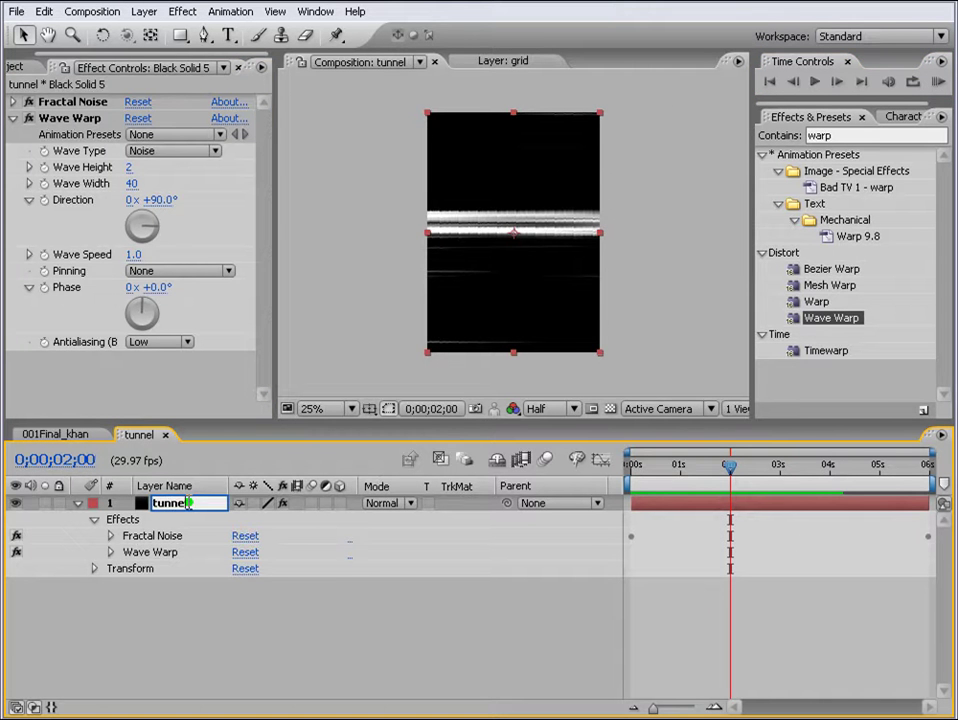
key("Return")
key("ctrl+grave")
key("F2")
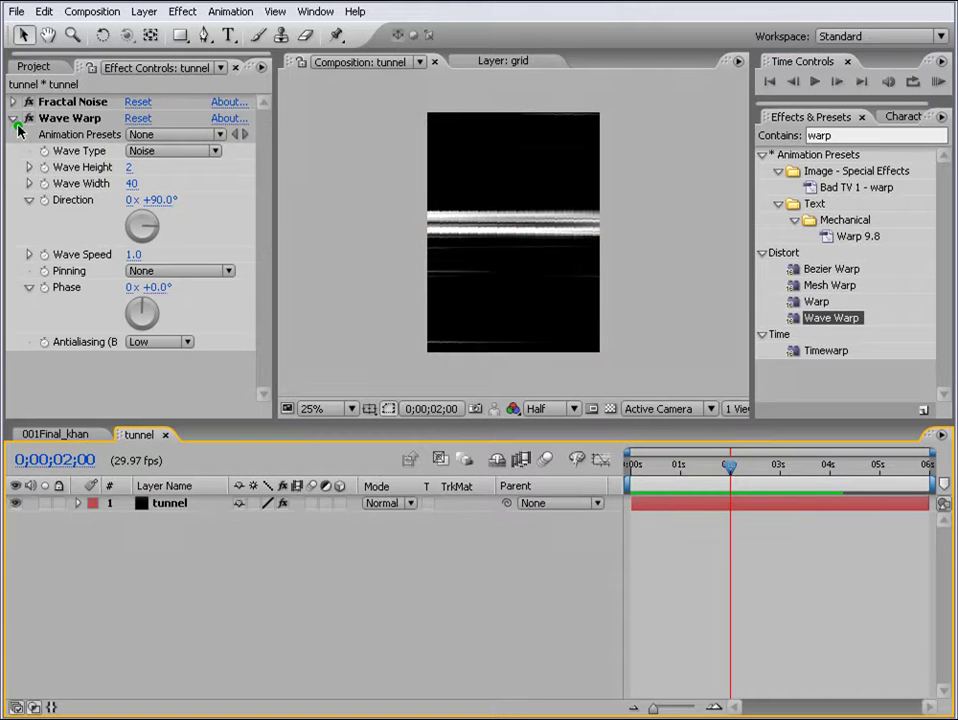
left_click(13, 118)
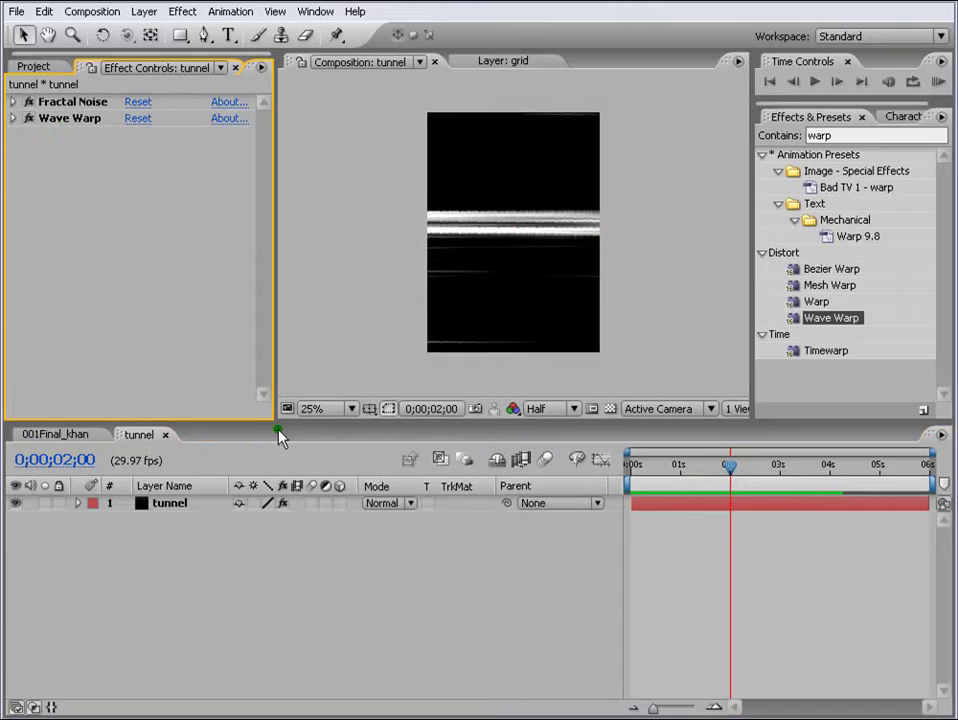
Create a new composition using the NTSC D1 Square Pixel preset (720 × 540).
left_click(30, 66)
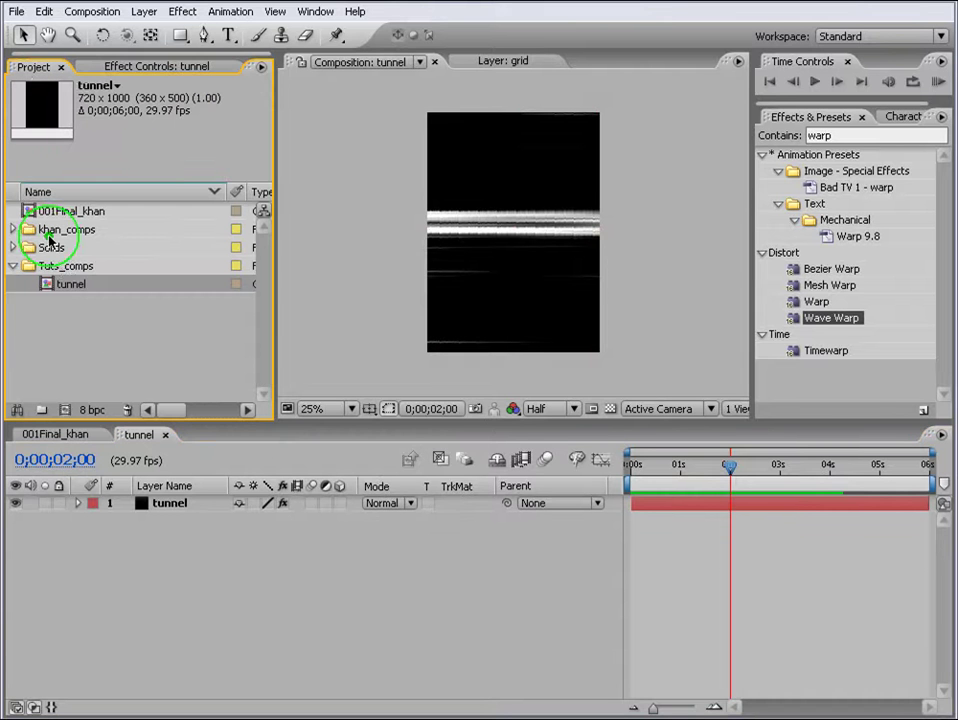
left_click(64, 411)
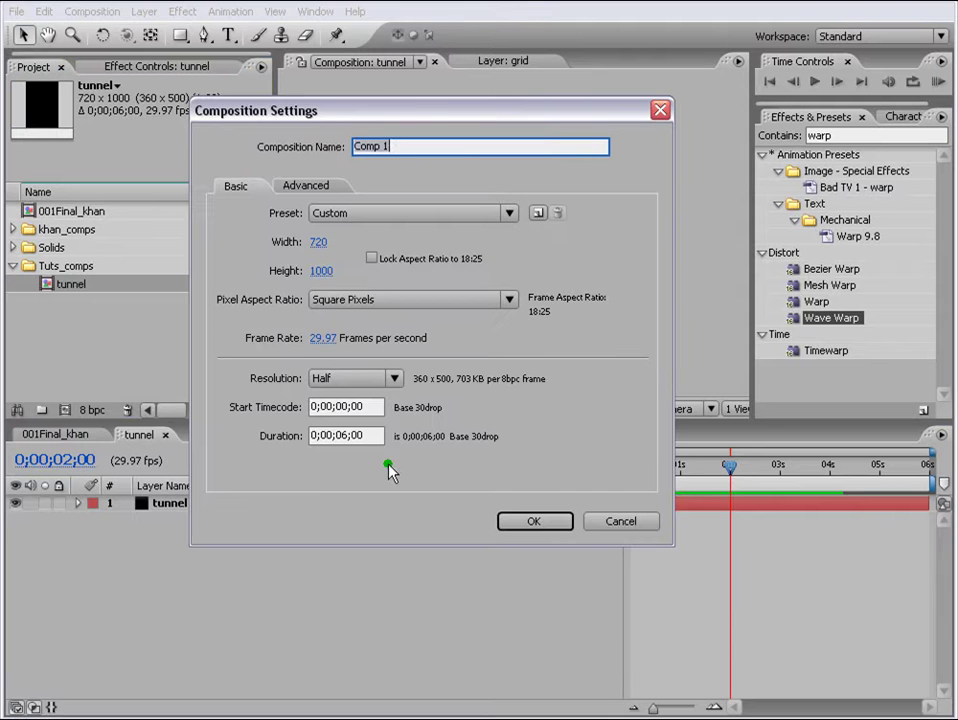
left_click_drag(446, 116, 458, 205)
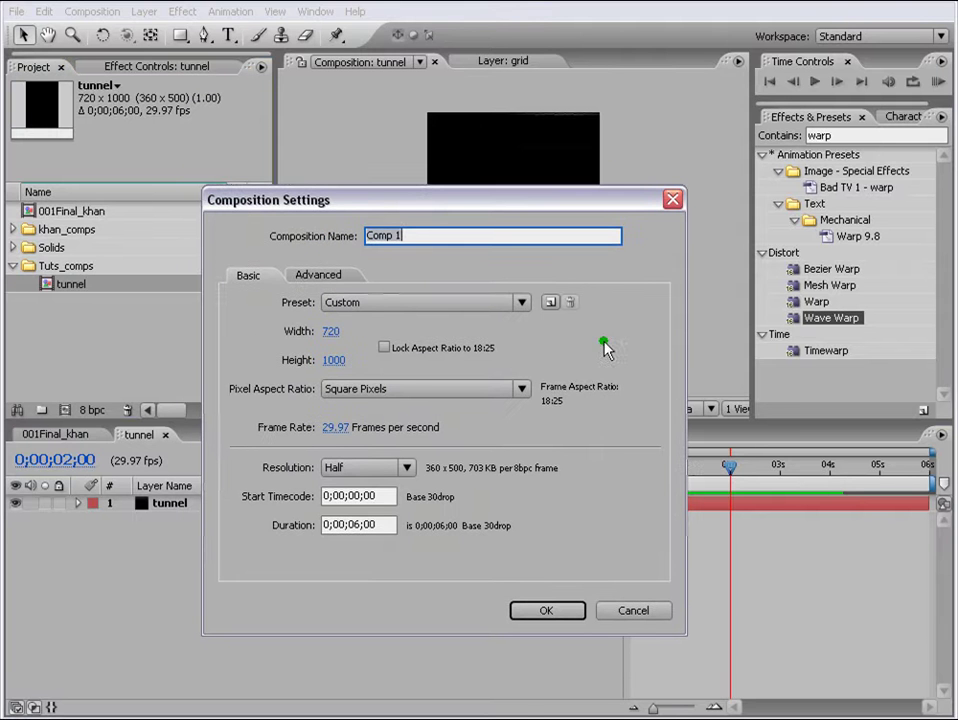
left_click(480, 305)
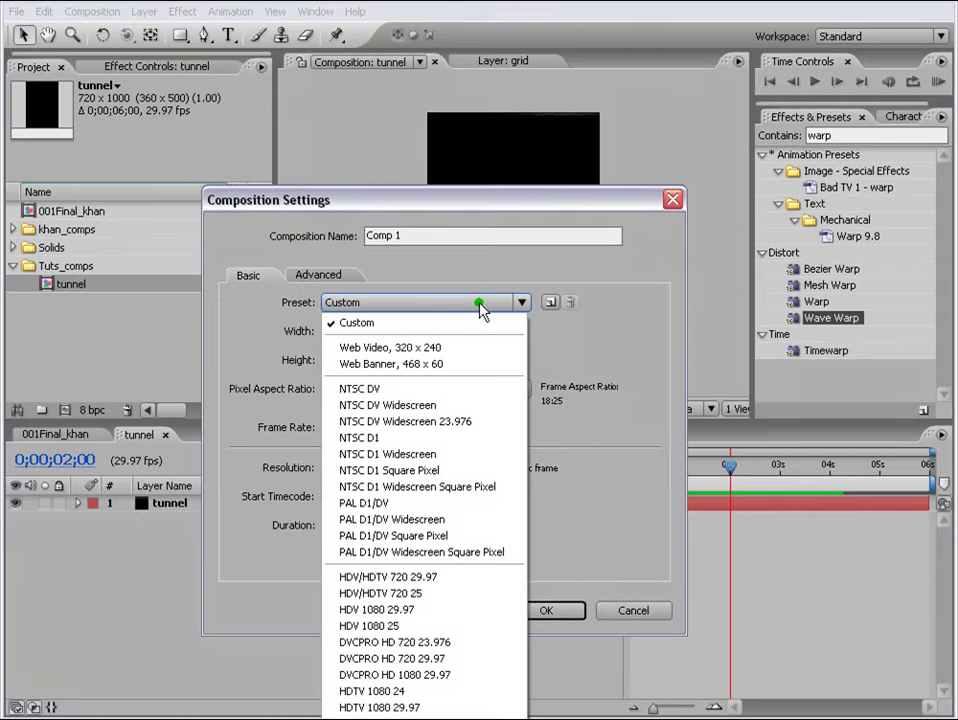
left_click(607, 342)
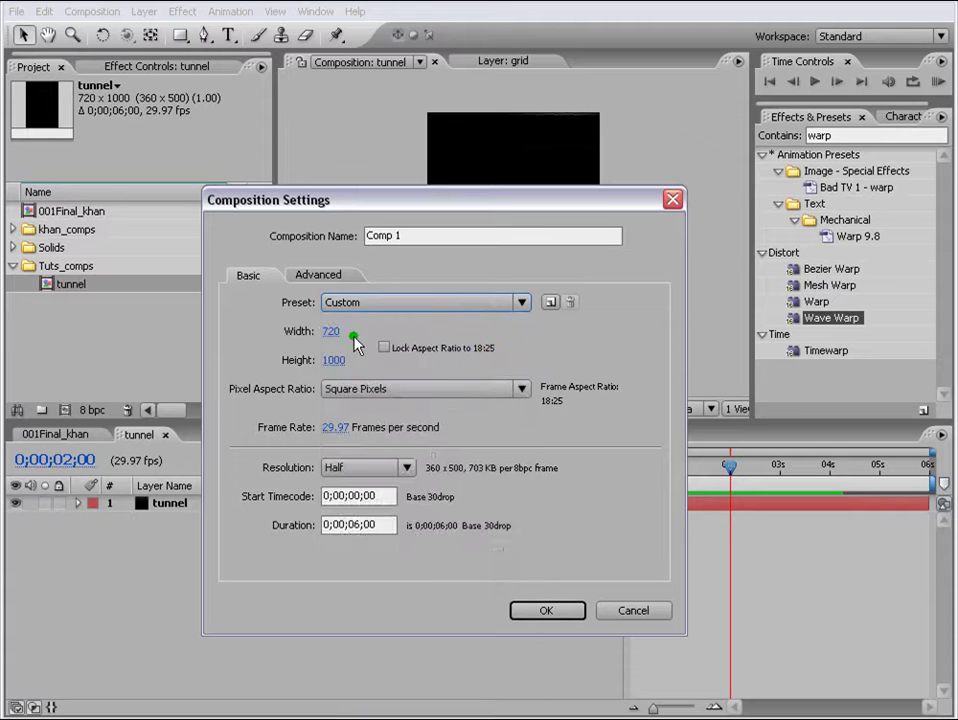
left_click(447, 306)
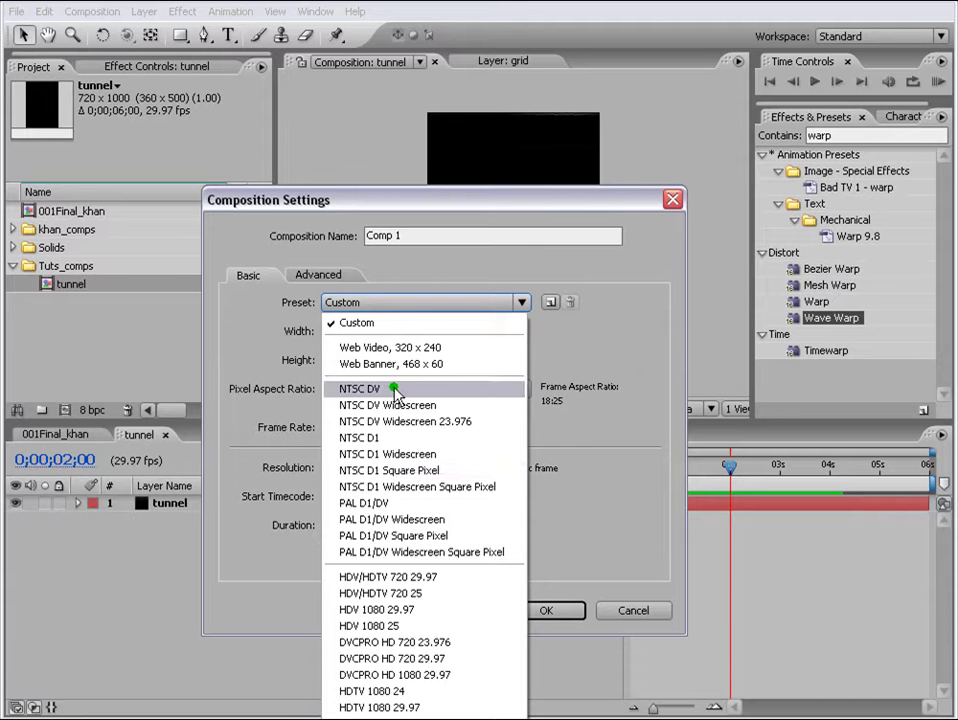
left_click(382, 472)
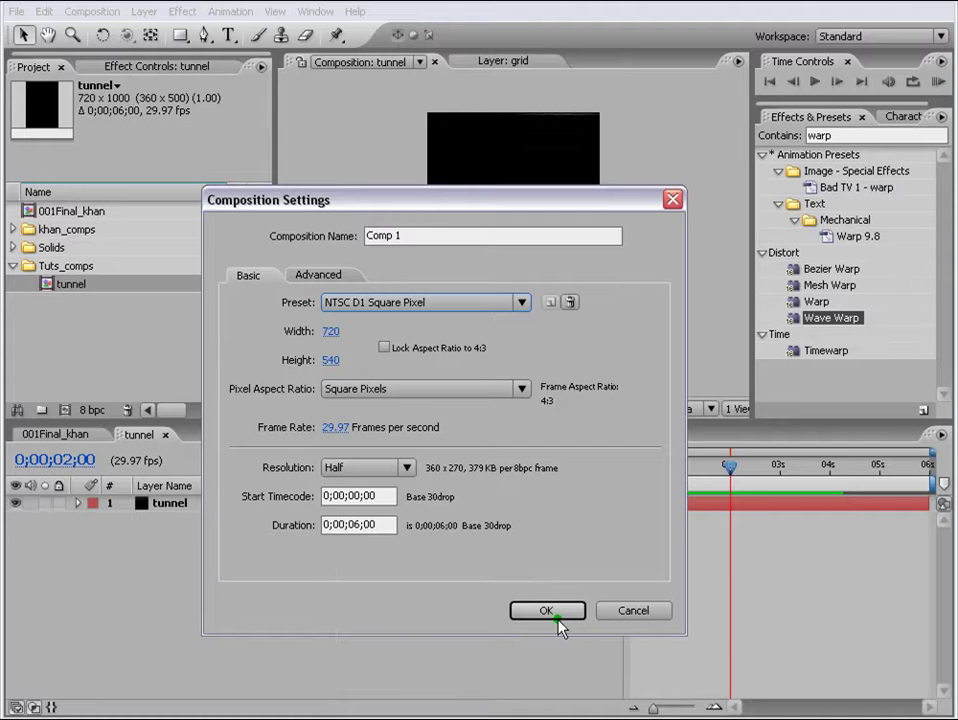
left_click(323, 522)
left_click(520, 611)
Rename Comp 1 to '001Final_tuts'.
left_click(66, 303)
left_click(73, 266)
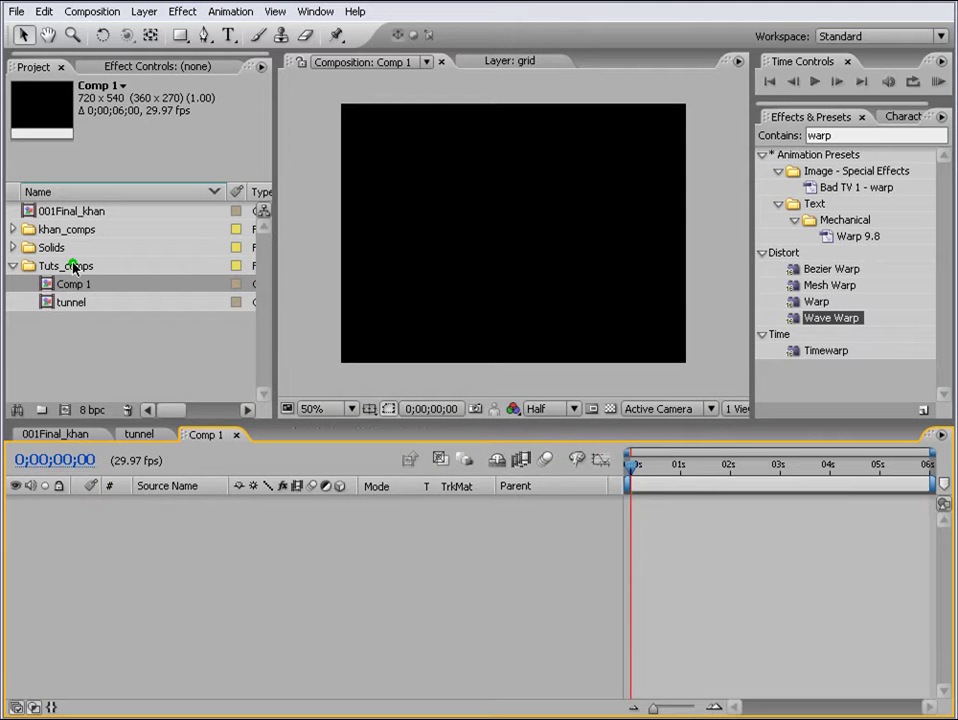
left_click(90, 284)
key("Return")
type("001Final")
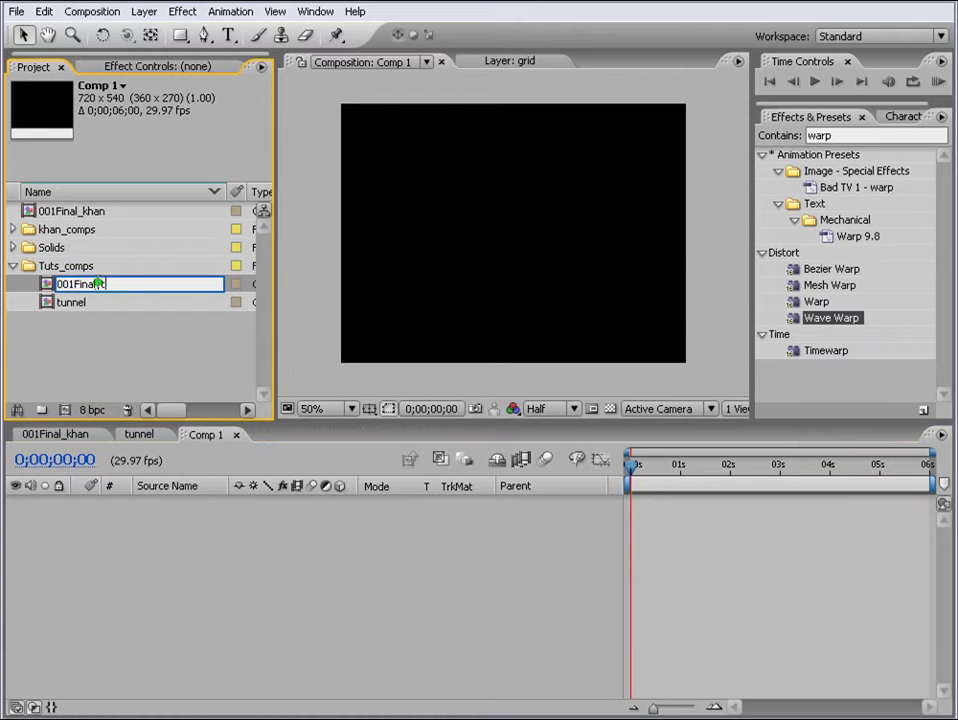
type("_tuts")
key("Return")
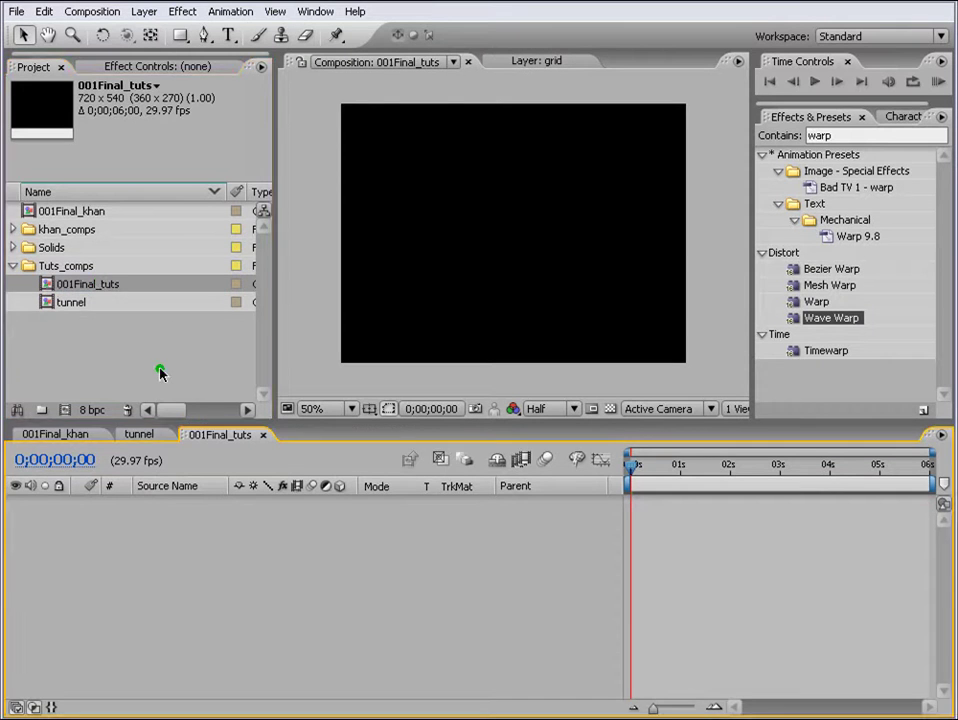
Add the tunnel composition as a layer in 001Final_tuts.
left_click_drag(62, 303, 468, 626)
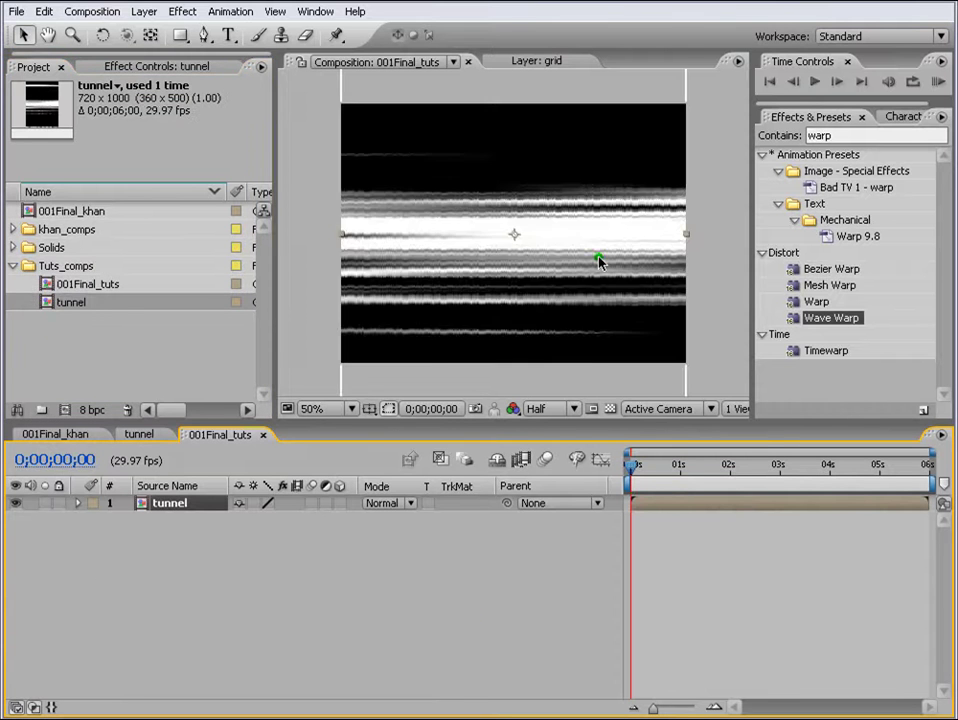
scroll(597, 261, "down", 2)
left_click_drag(634, 466, 700, 474)
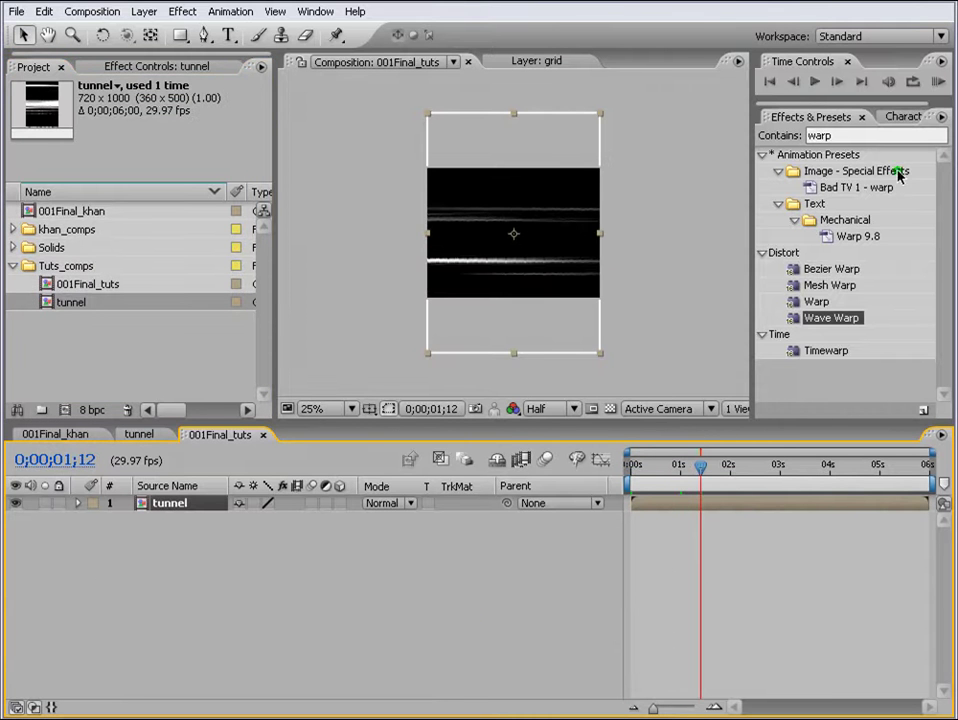
left_click(785, 136)
Apply CC Cylinder to the tunnel layer.
type("cc")
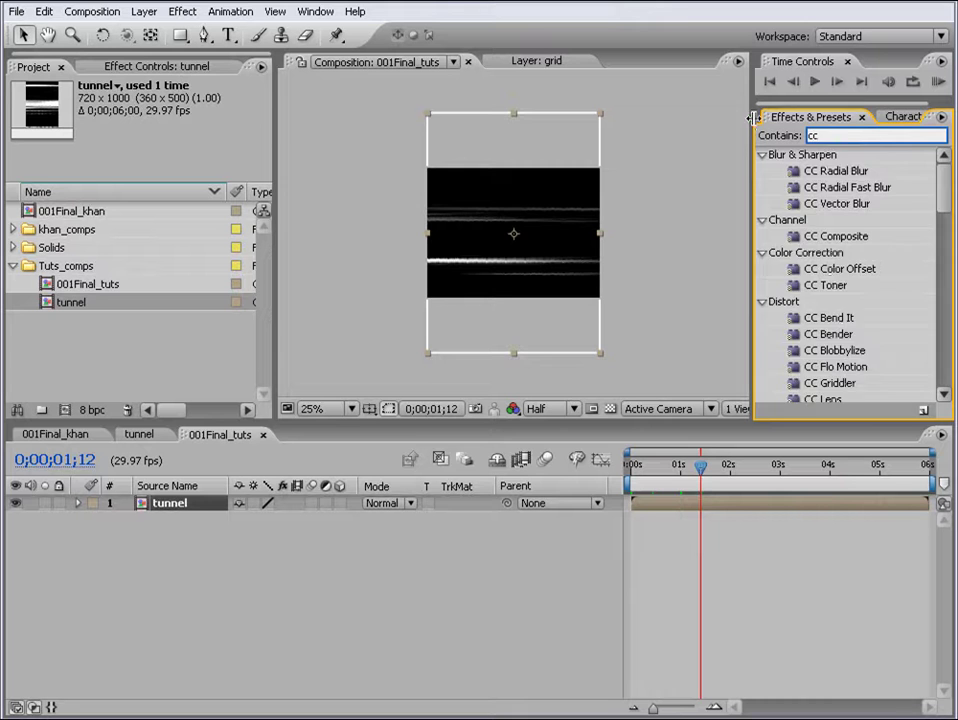
type(" cyl")
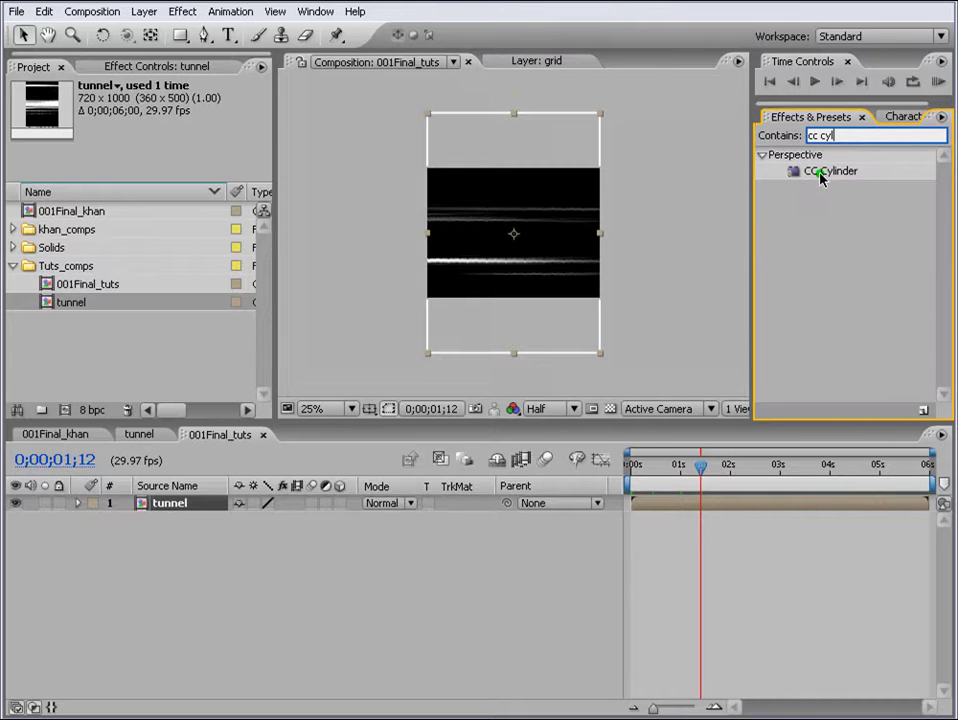
left_click_drag(820, 174, 742, 510)
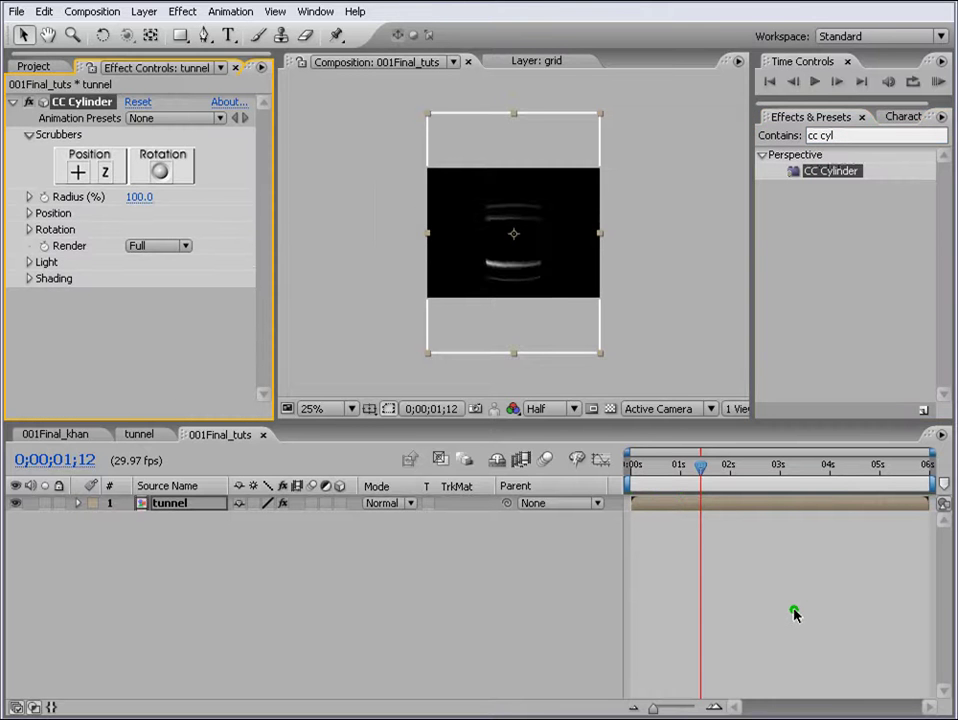
key("period")
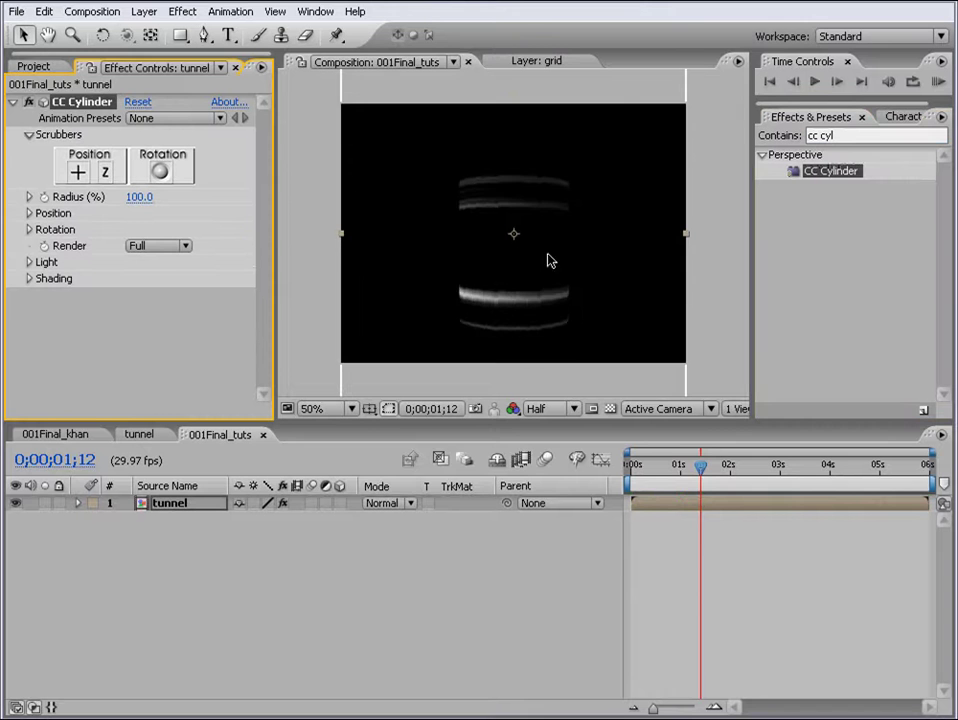
key("comma")
key("period")
Set the CC Cylinder Ambient and Diffuse shading to 100.
left_click(29, 279)
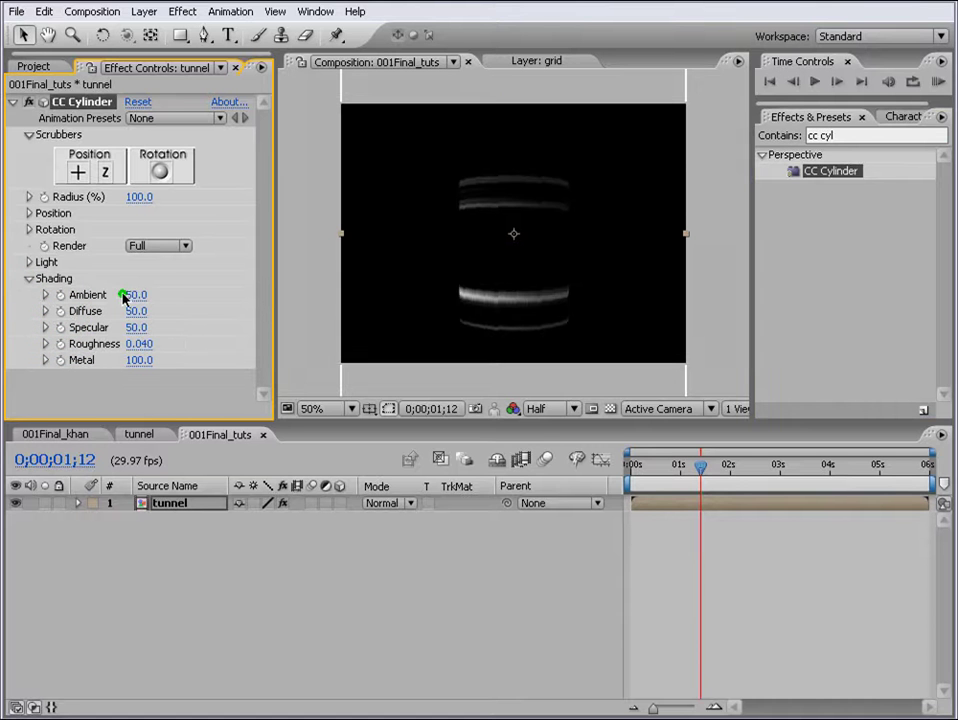
left_click(130, 295)
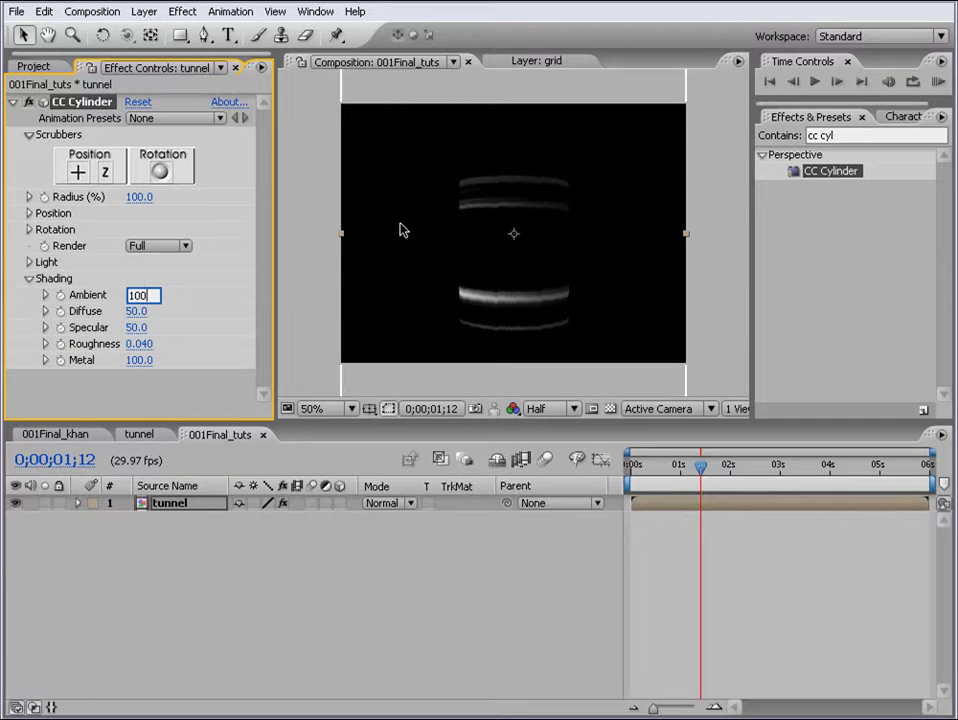
key("Return")
left_click(130, 311)
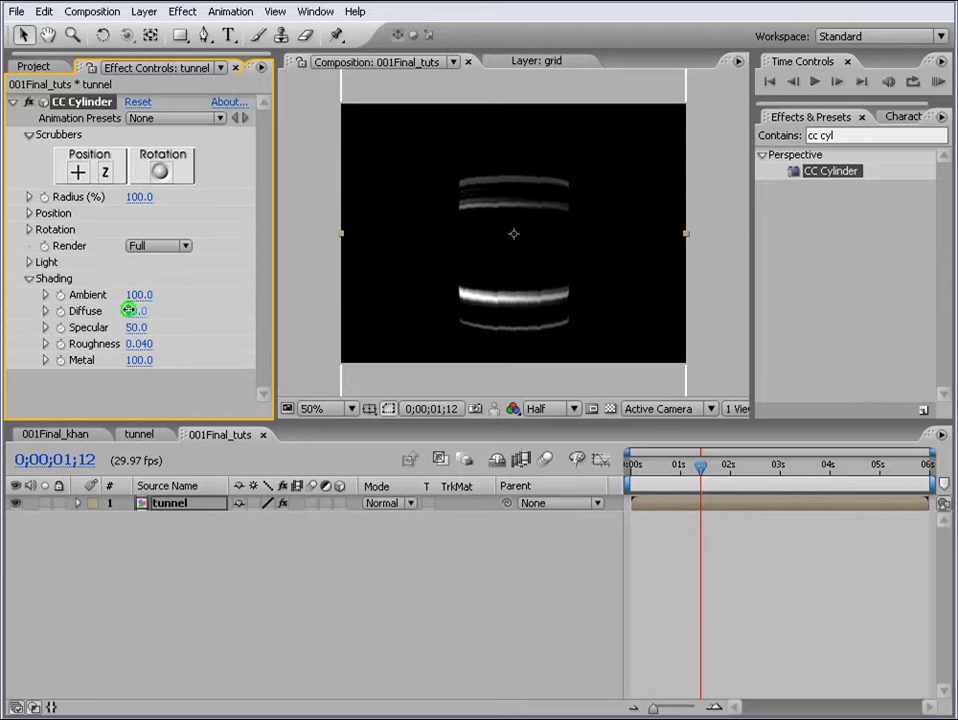
key("Return")
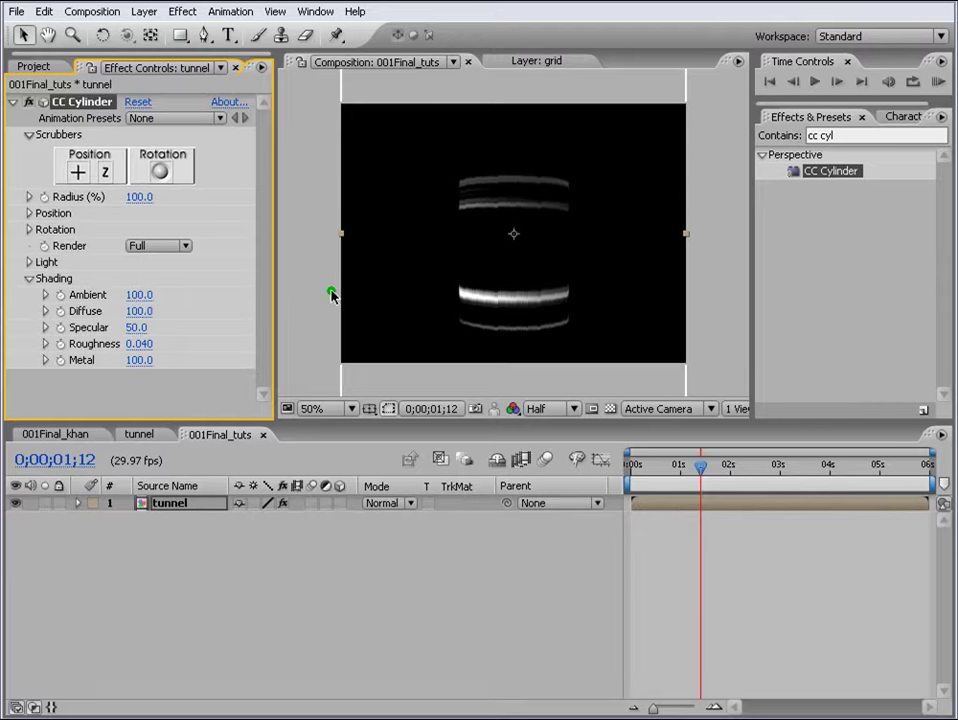
left_click(29, 278)
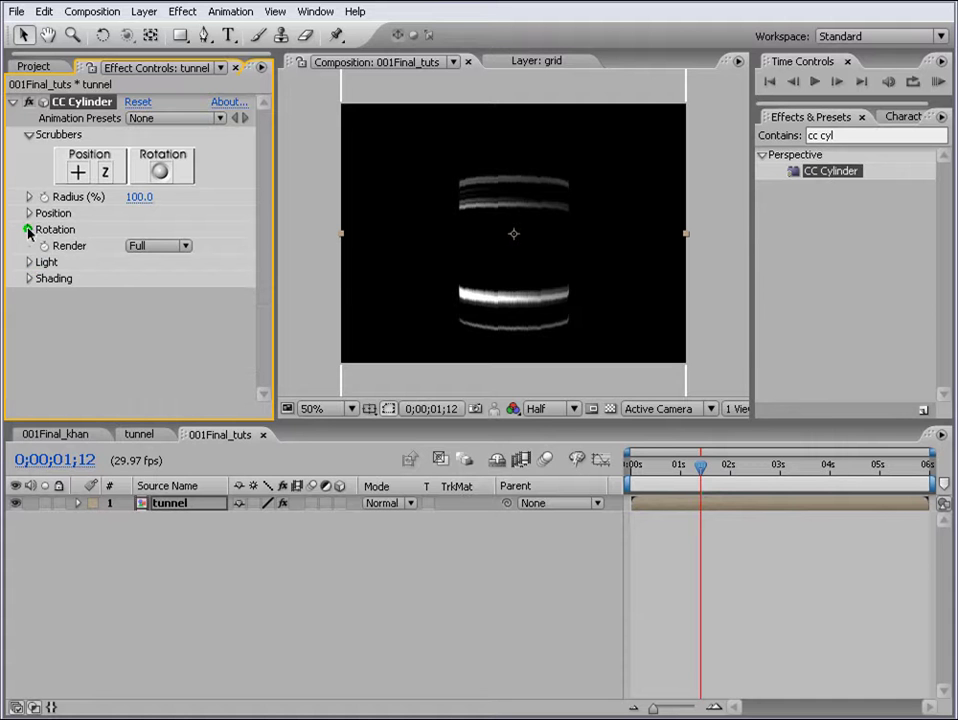
Set the cylinder's Rotation X to -90° and preview the tunnel rings.
left_click(29, 229)
left_click(158, 246)
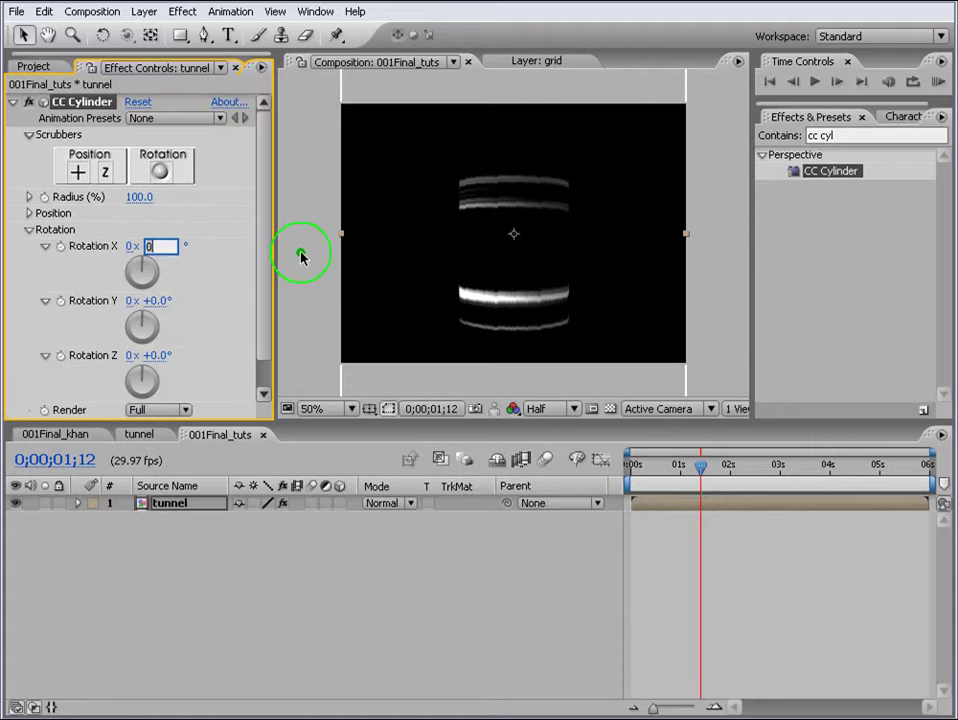
type("-90")
key("Return")
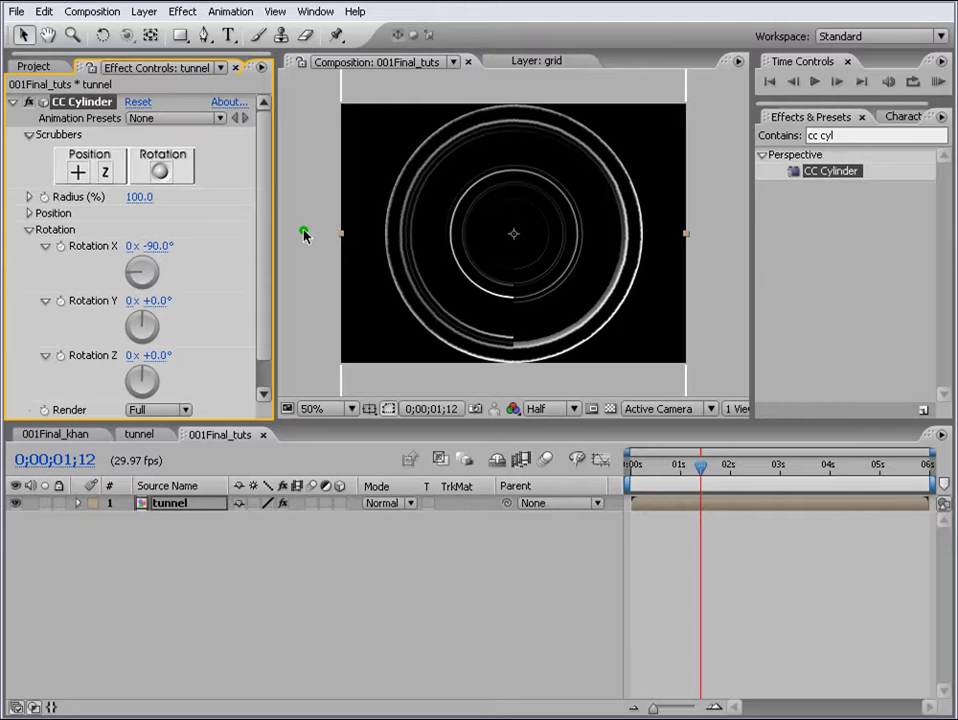
left_click_drag(676, 464, 708, 472)
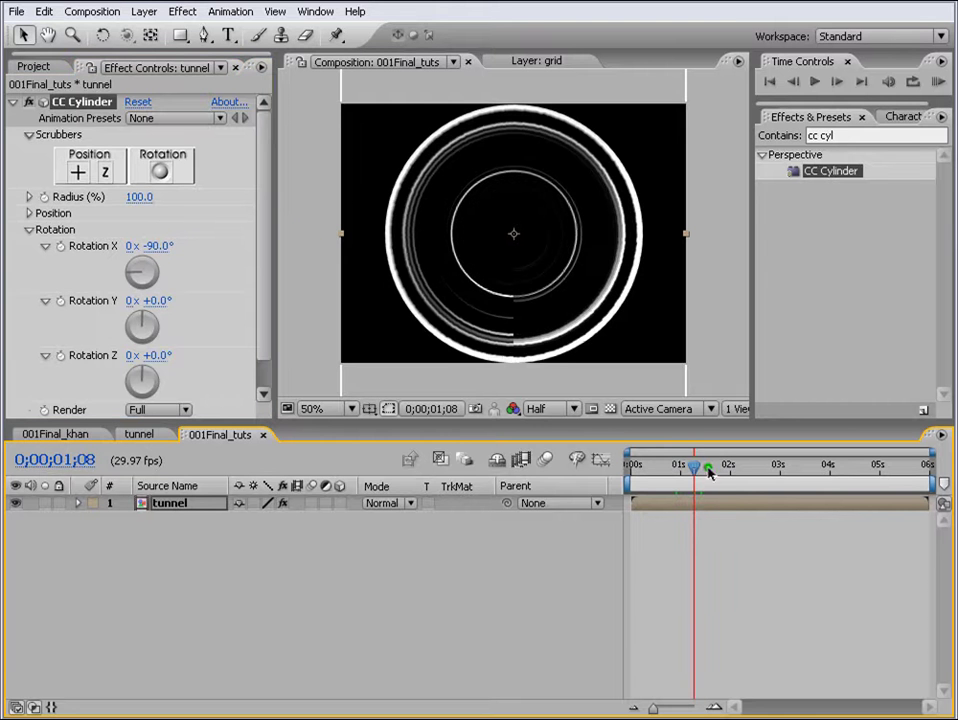
left_click(934, 80)
left_click(761, 569)
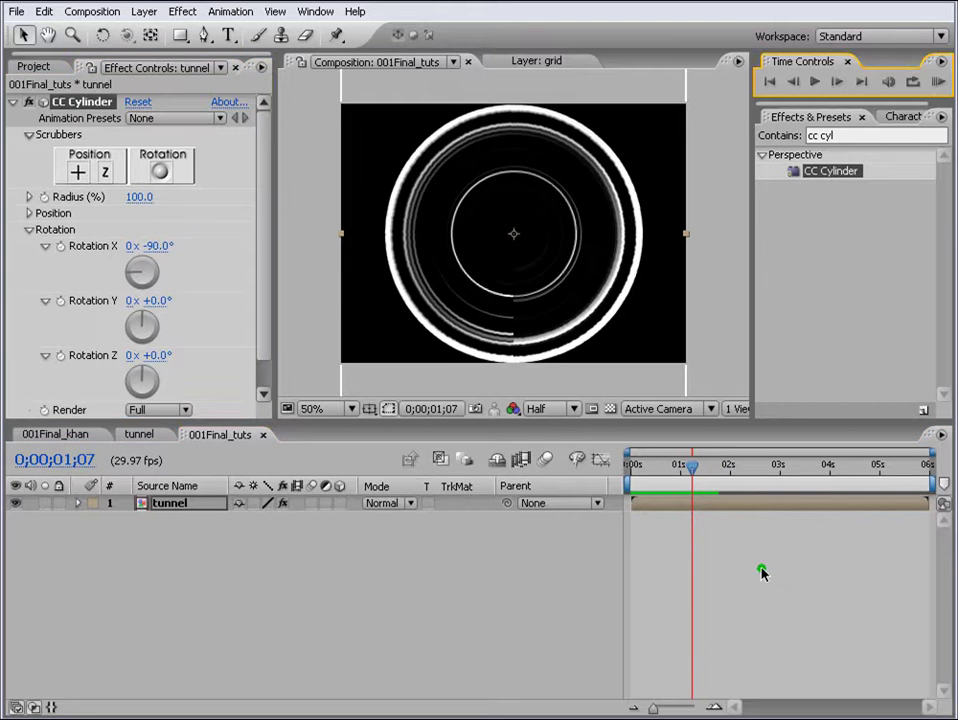
left_click(13, 101)
Apply the Tint effect to the tunnel layer.
left_click(843, 136)
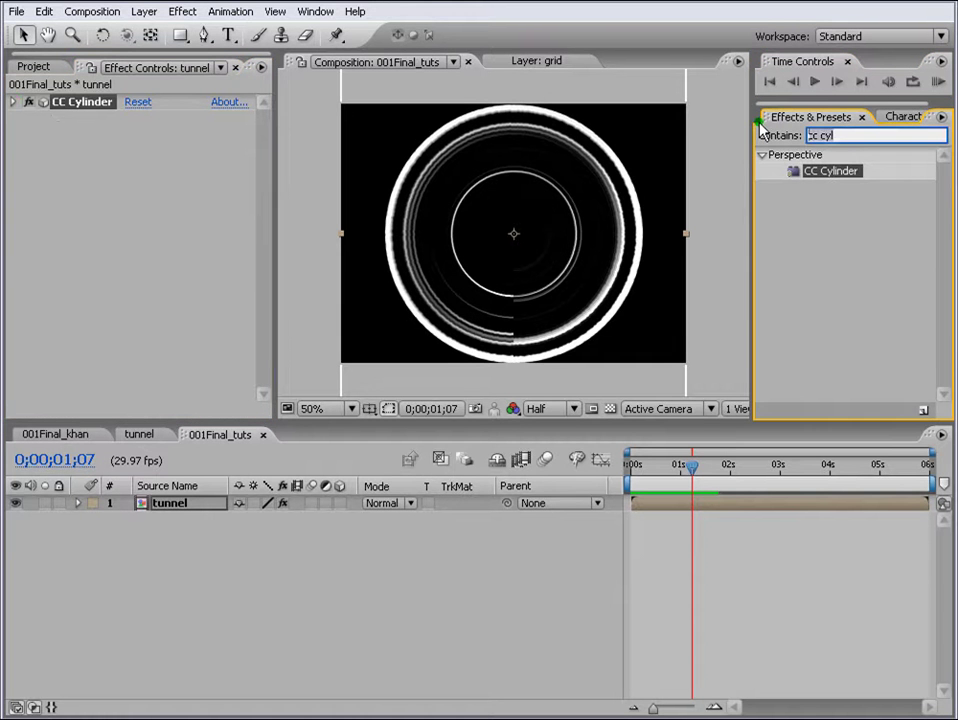
type("tint")
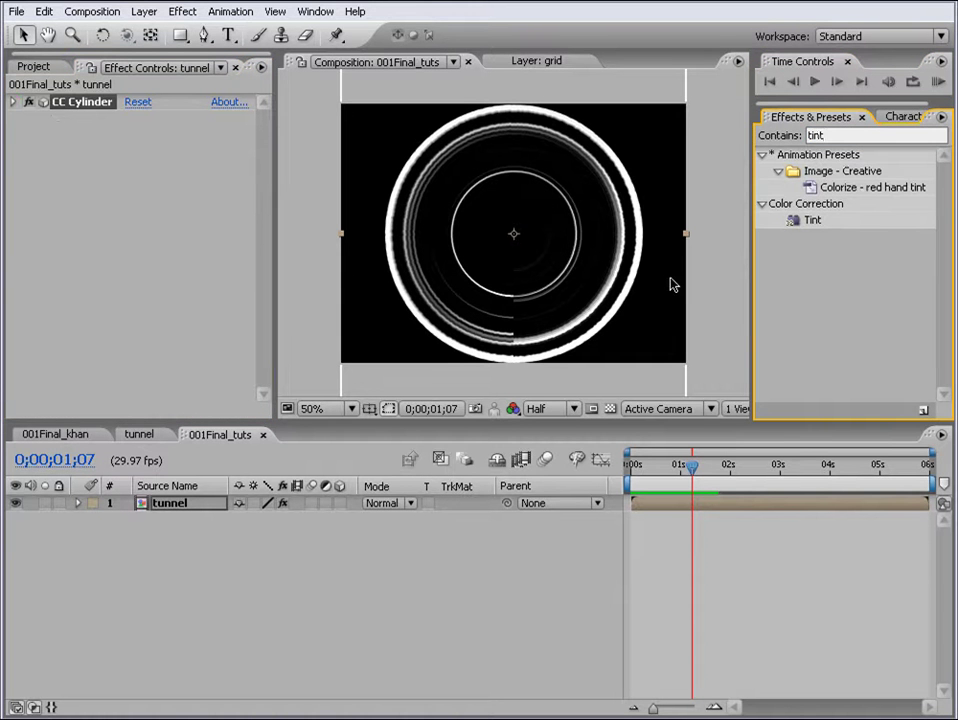
left_click_drag(817, 219, 727, 505)
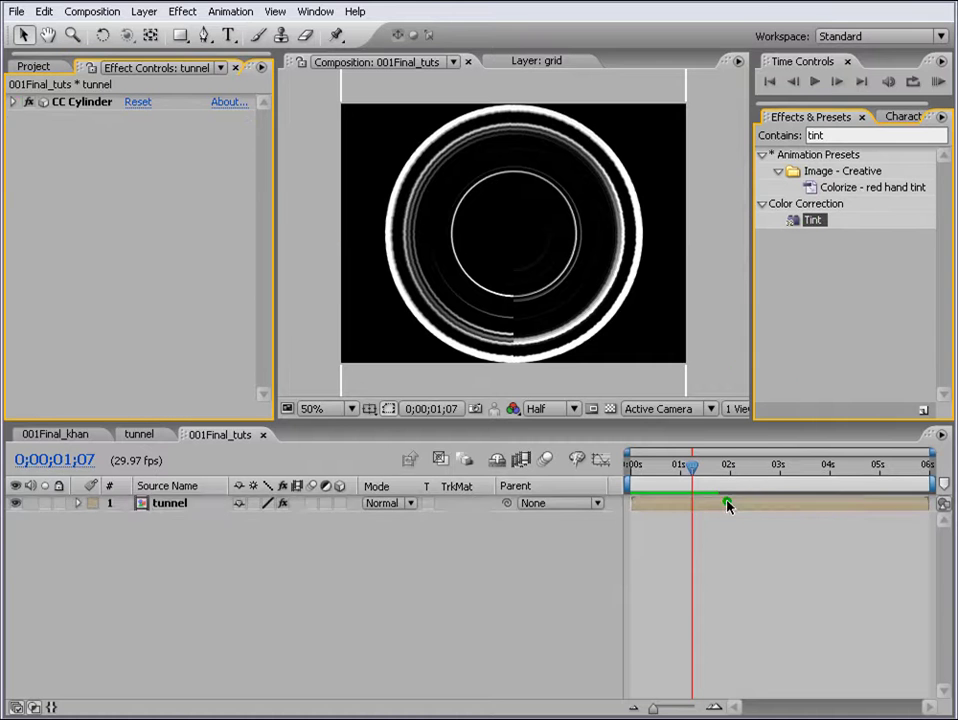
Set Tint's Map White To colour to bright blue 3F81EF.
left_click(135, 167)
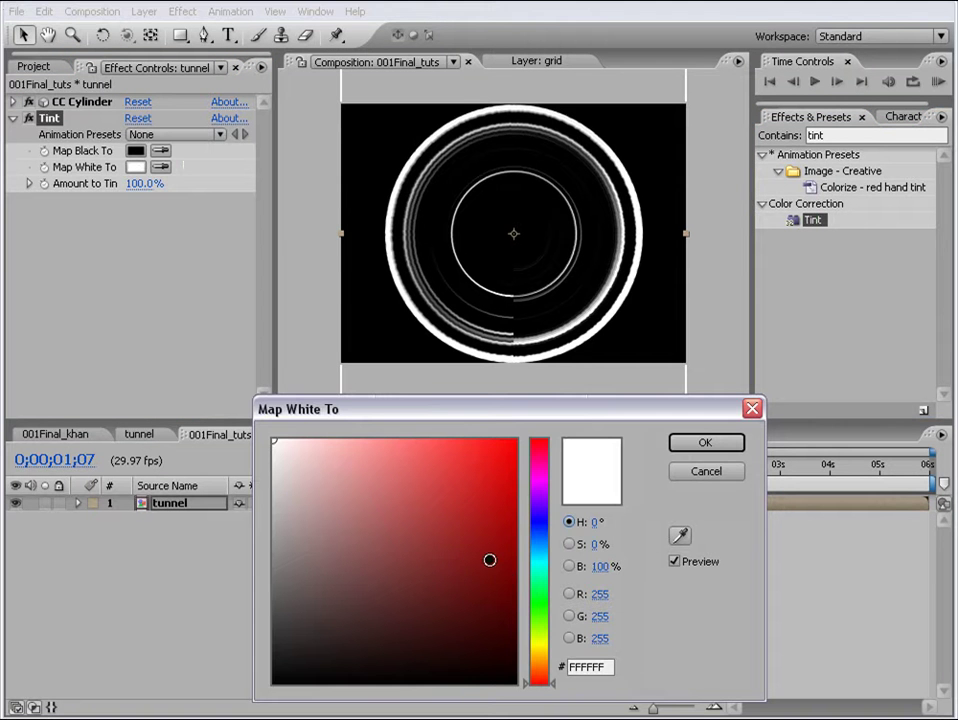
left_click(540, 536)
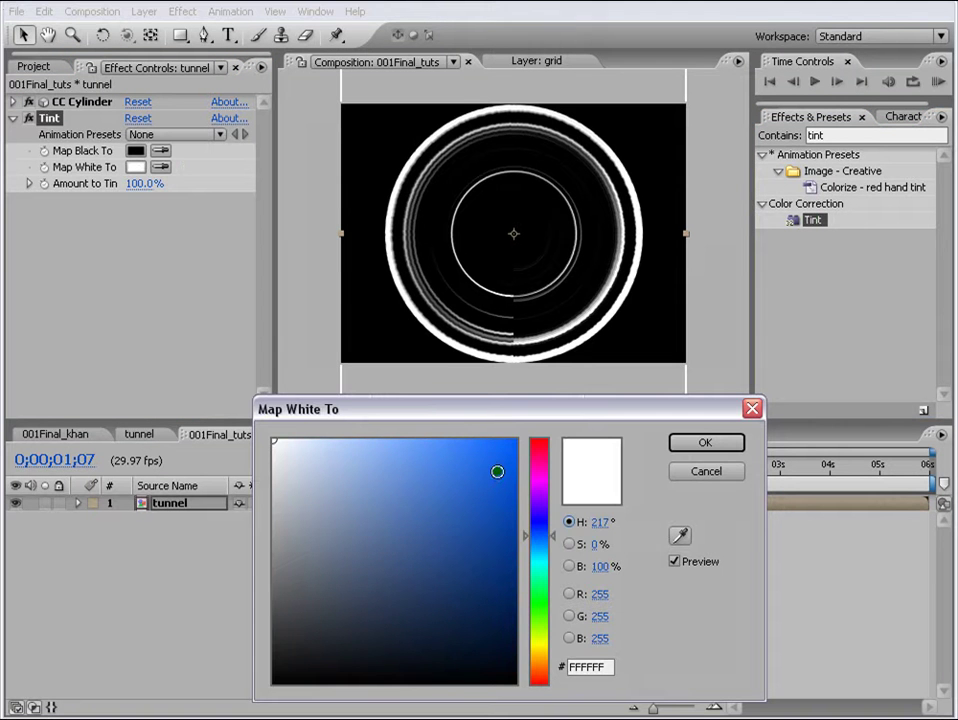
left_click(486, 456)
left_click(704, 442)
left_click(748, 598)
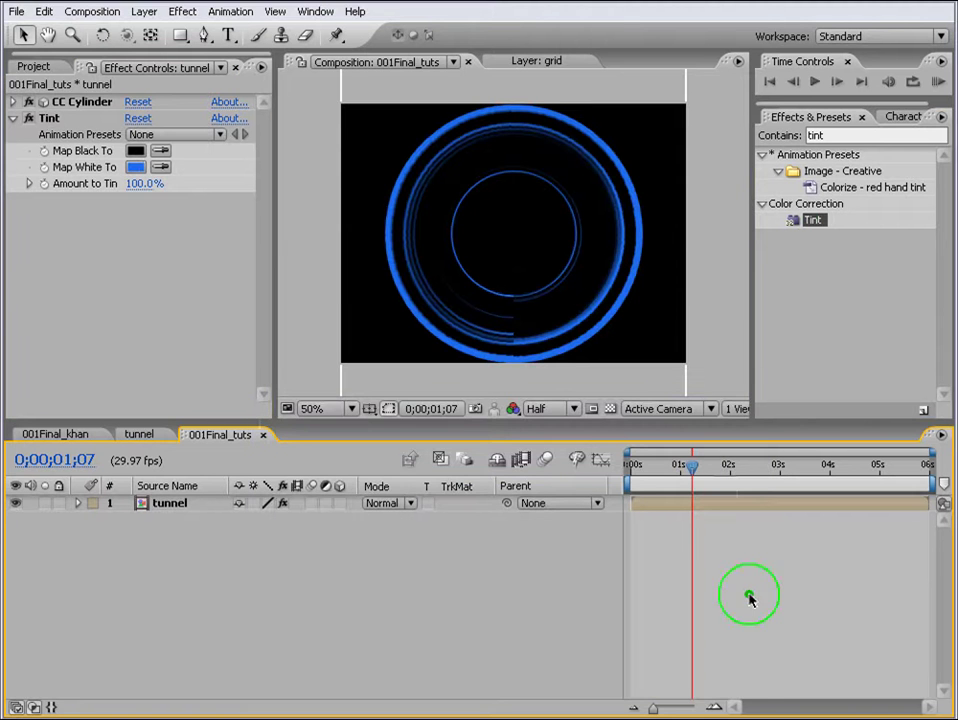
left_click(140, 168)
left_click(451, 451)
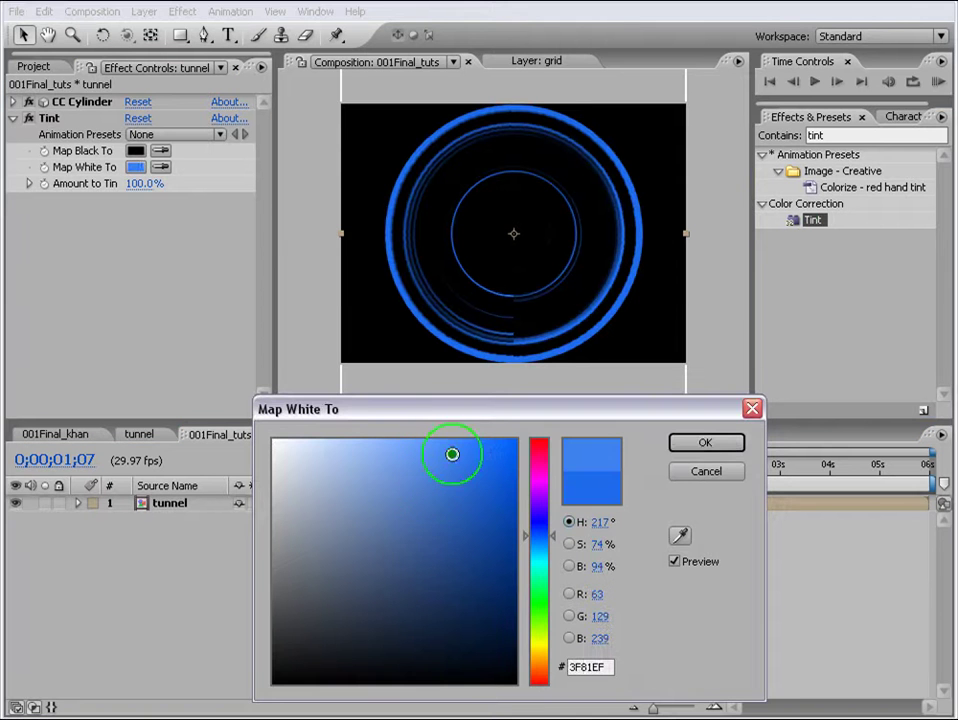
left_click(676, 447)
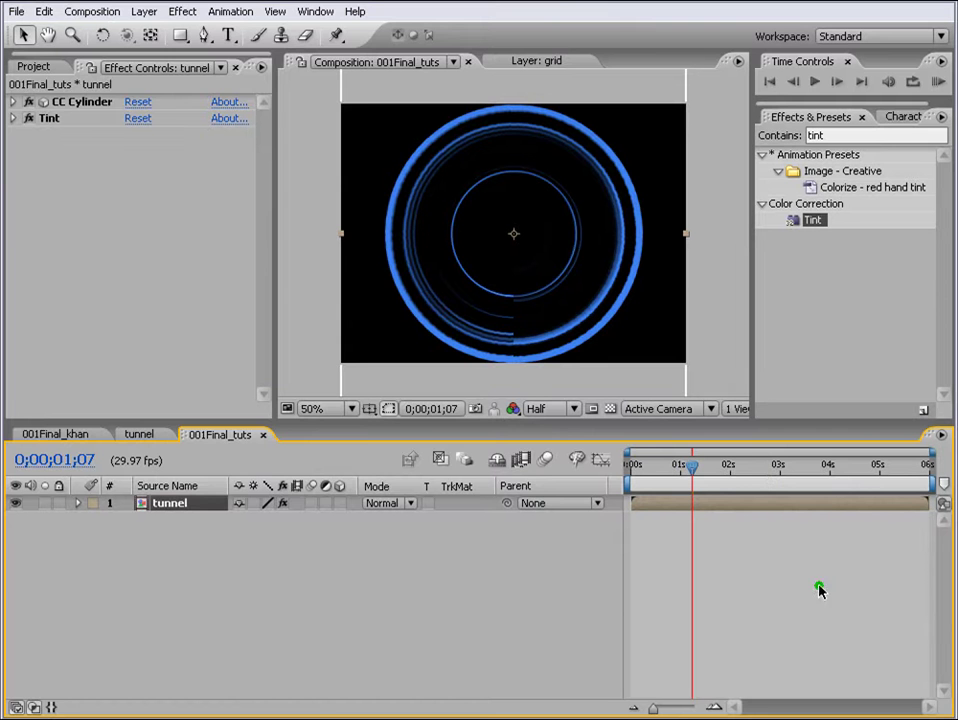
Add a new camera layer, Camera 1, with its default settings.
left_click(144, 11)
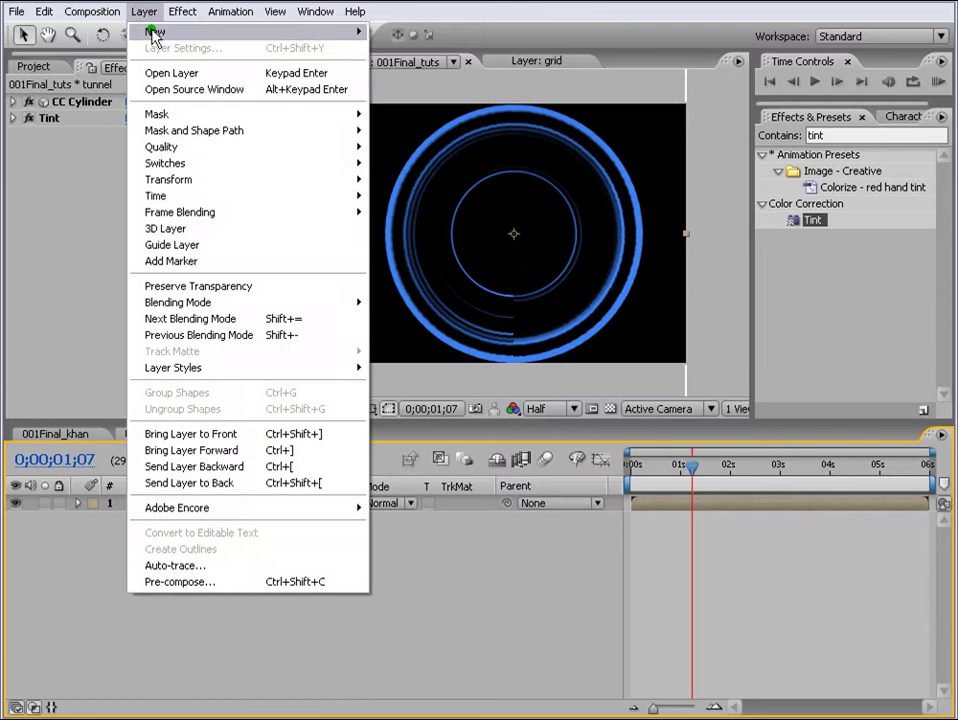
mouse_move(154, 31)
left_click(405, 82)
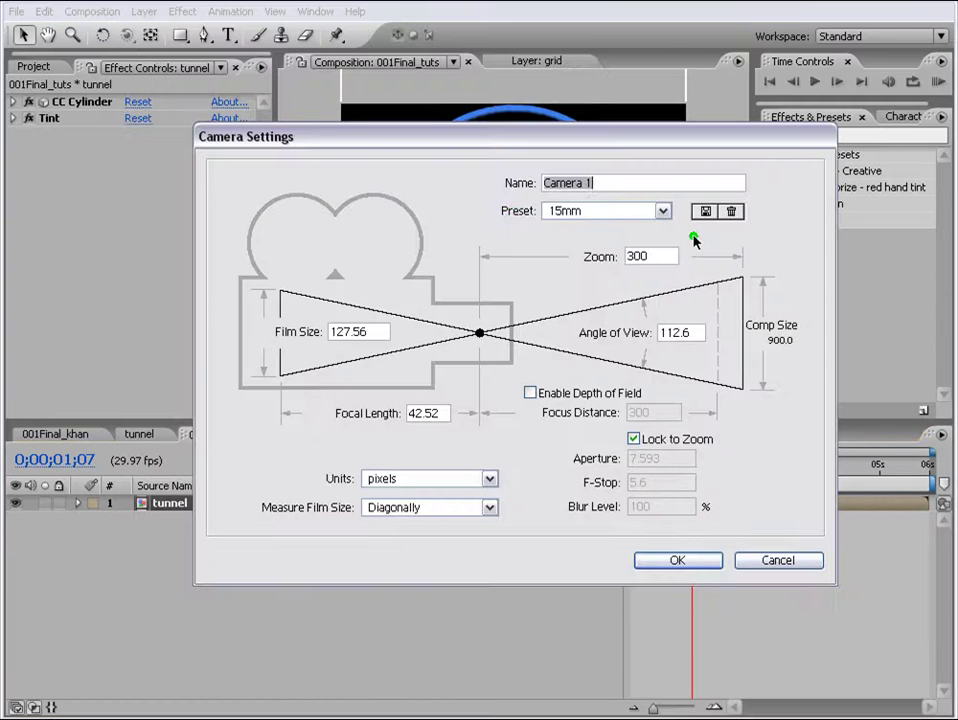
left_click(679, 562)
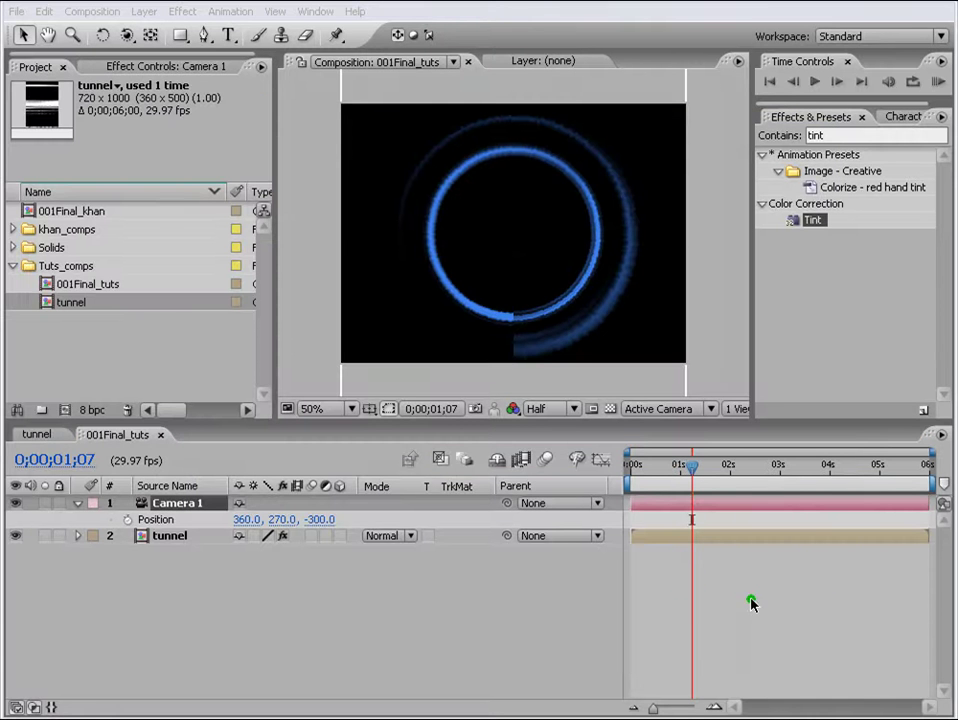
Add a null object, parent Camera 1 to Null 5, and make Null 5 a 3D layer.
left_click(143, 12)
mouse_move(160, 31)
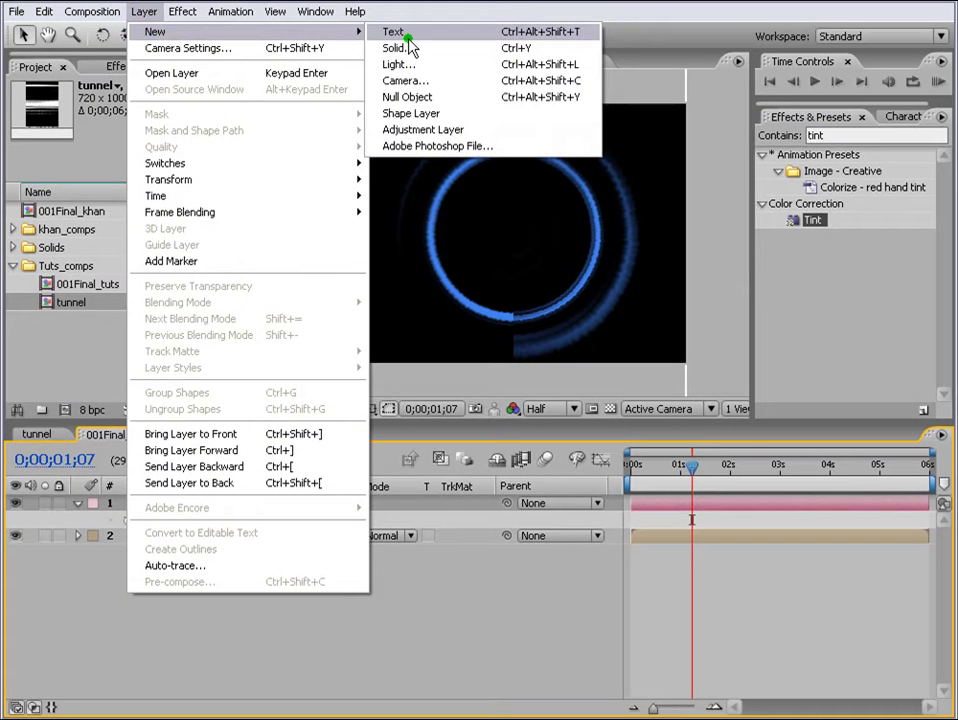
left_click(413, 97)
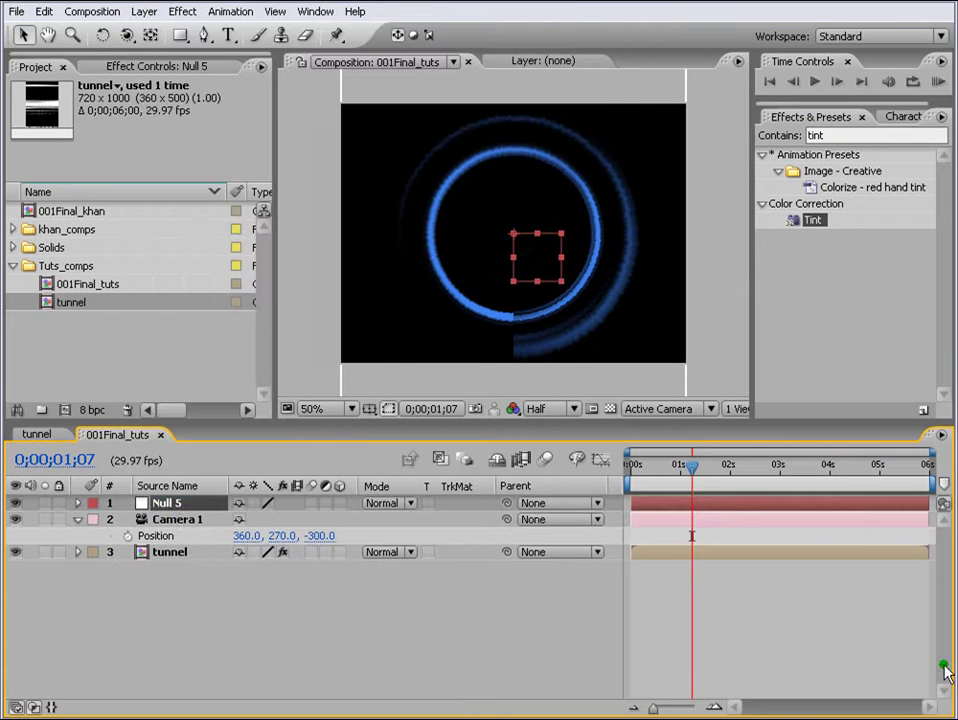
left_click(180, 520)
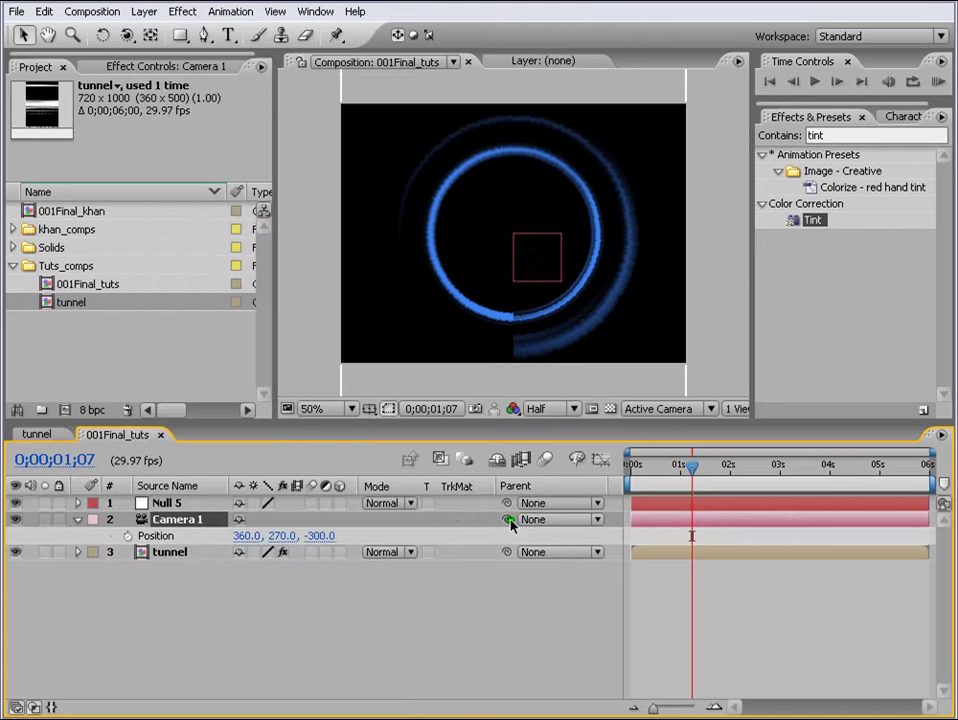
left_click_drag(510, 522, 175, 506)
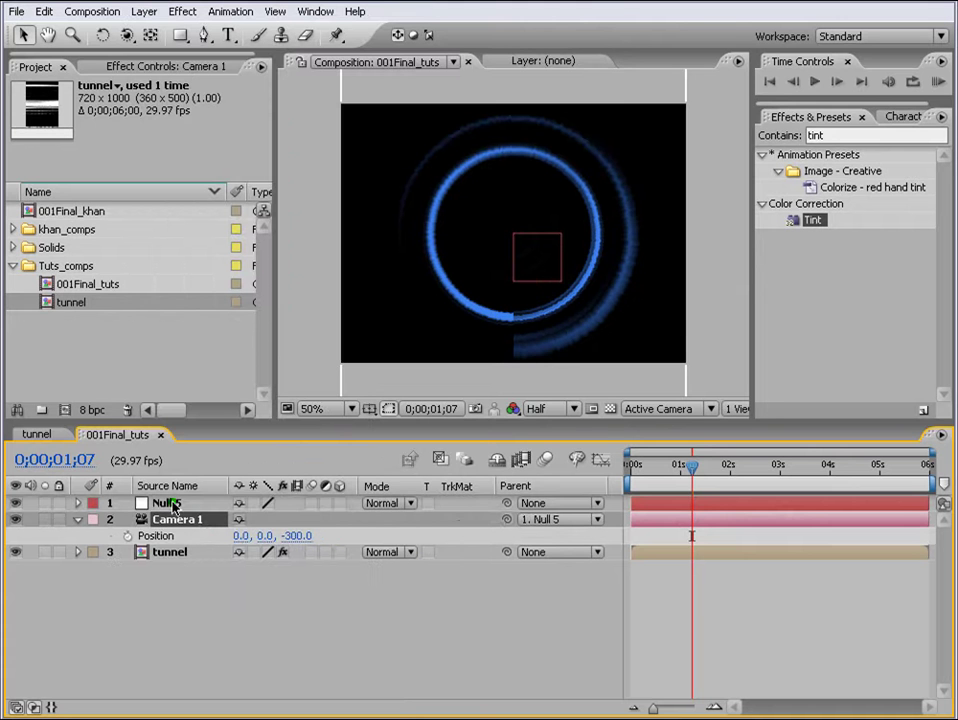
left_click(175, 506)
left_click(340, 503)
left_click(193, 507)
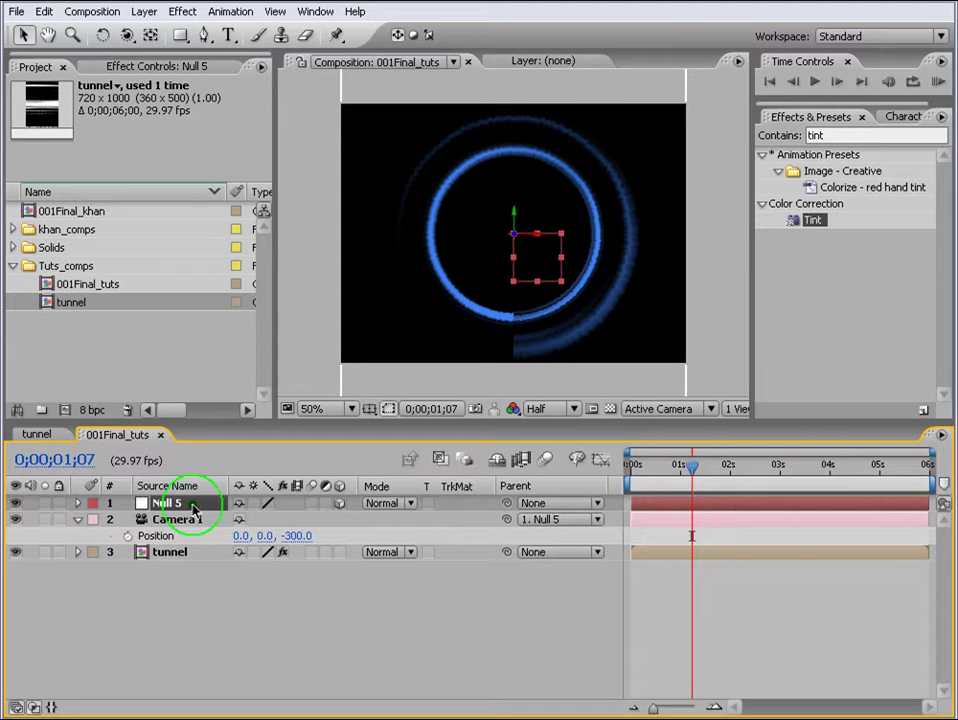
Set Null 5's Position to 280, 314, -277.
key("p")
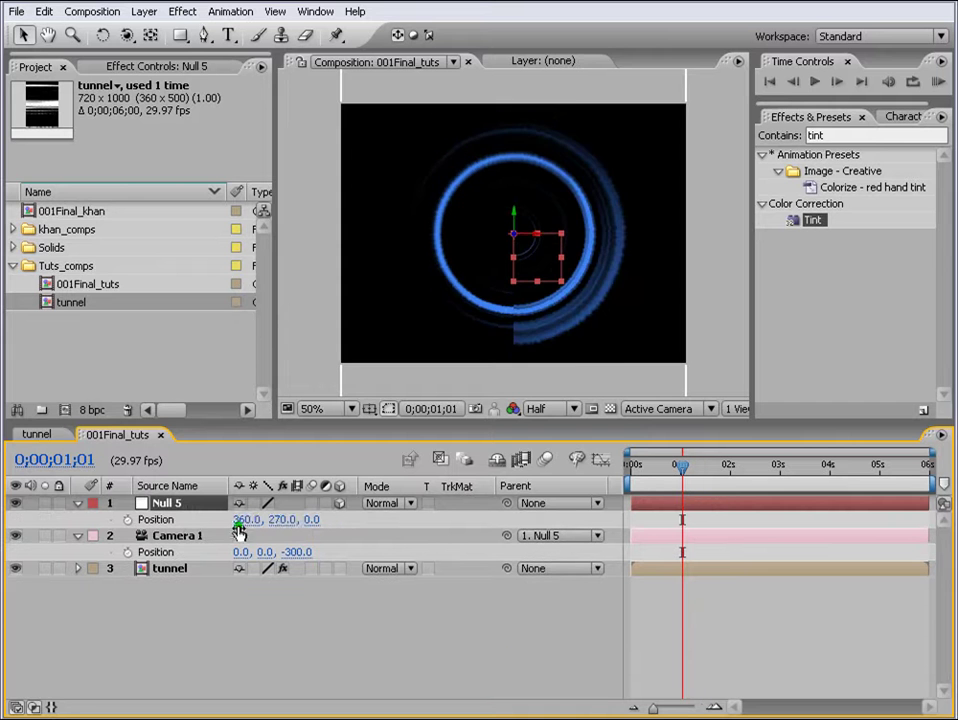
left_click(240, 520)
type("280")
key("Return")
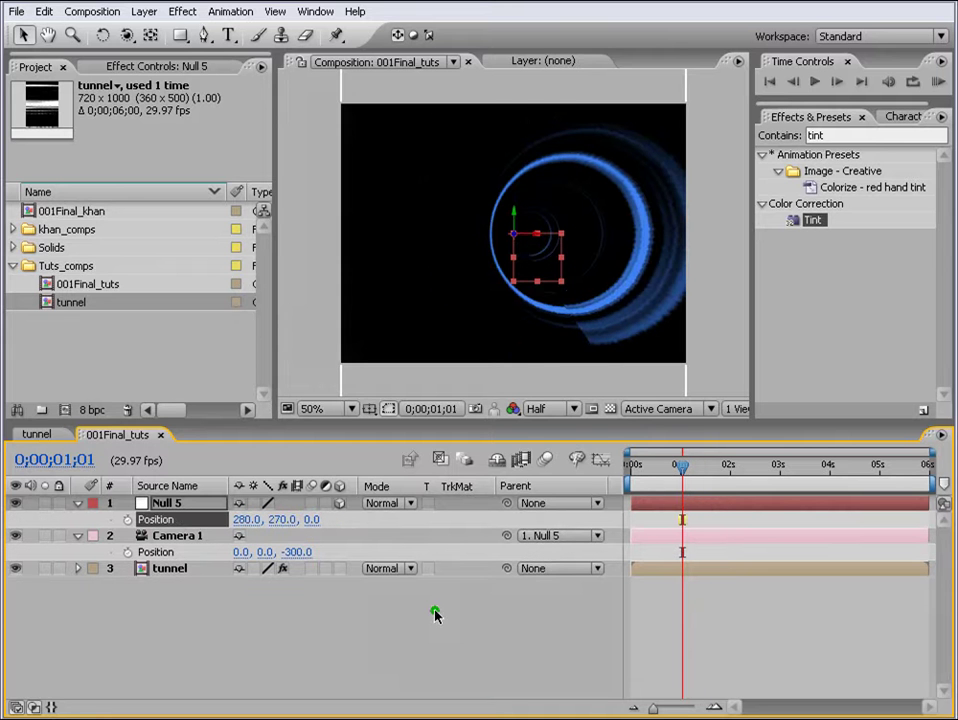
left_click(272, 520)
type("270")
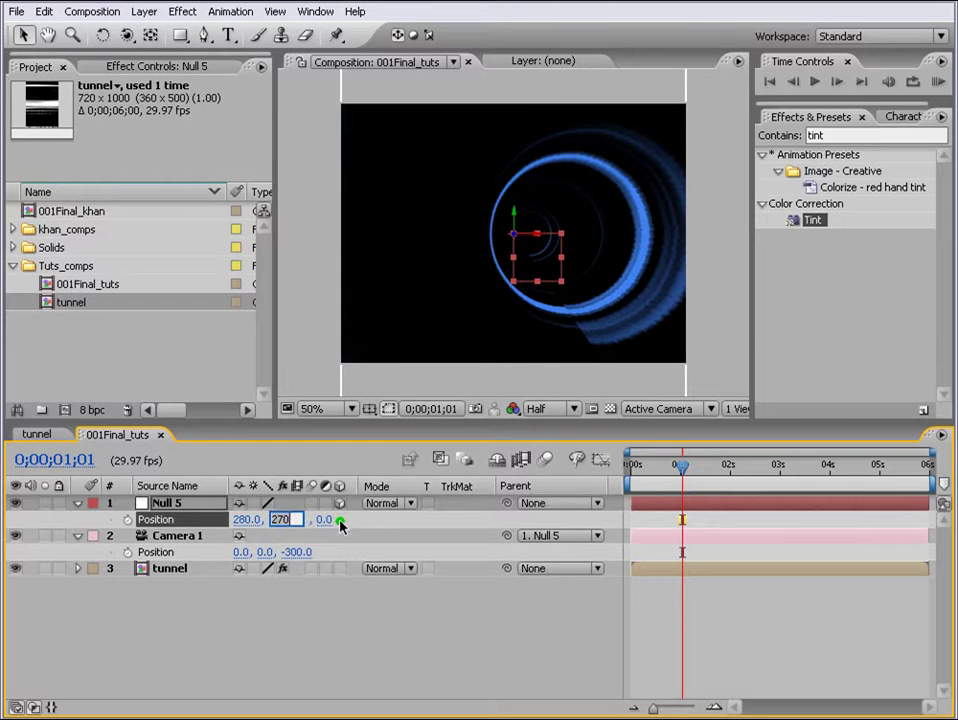
key("BackSpace")
key("BackSpace")
key("BackSpace")
type("314")
key("Return")
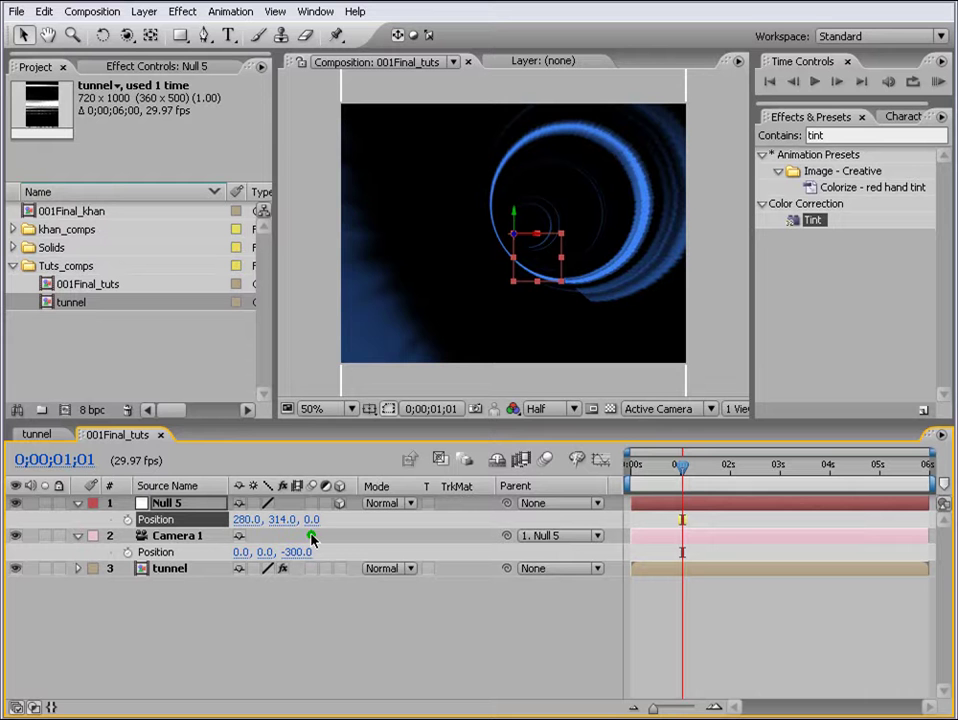
left_click(313, 520)
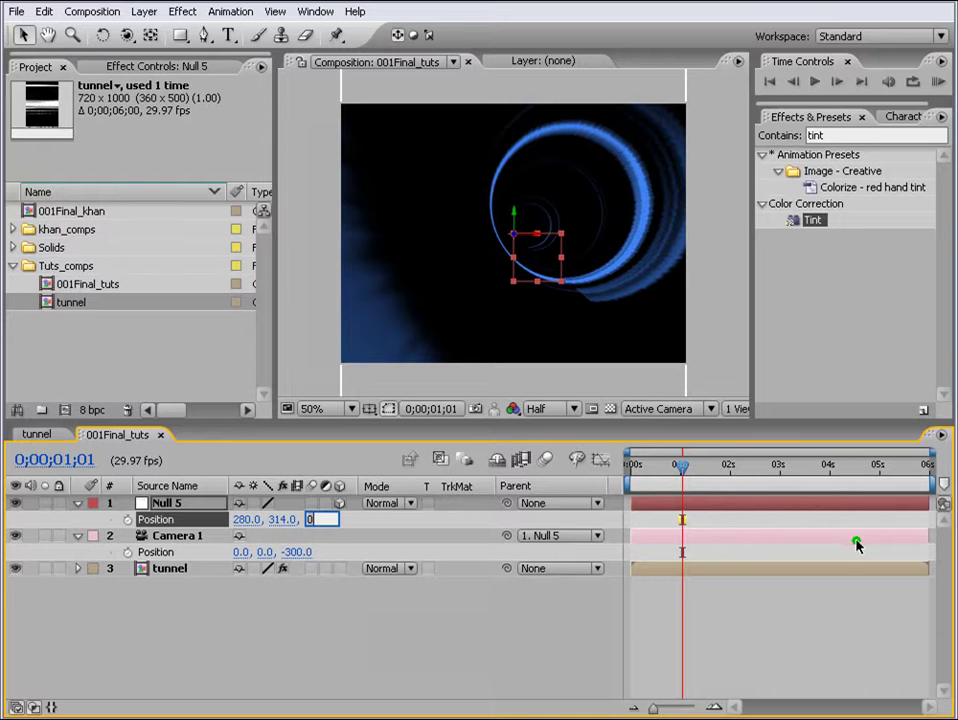
type("-277")
key("Return")
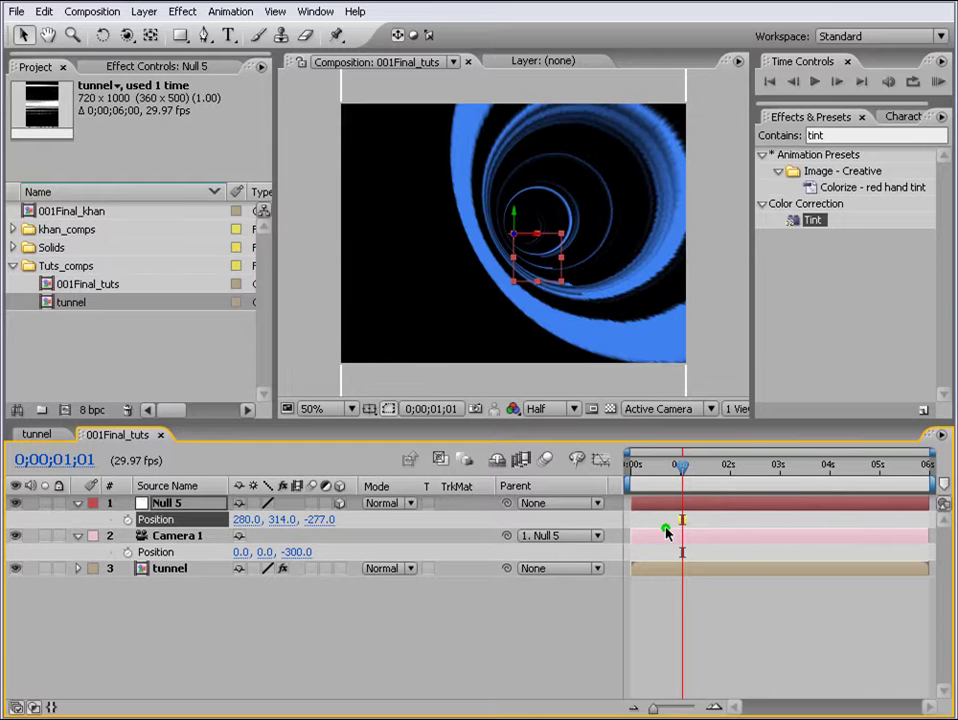
Search Effects & Presets for 'cc' and apply CC Vector Blur to the tunnel layer.
left_click(829, 136)
key("BackSpace")
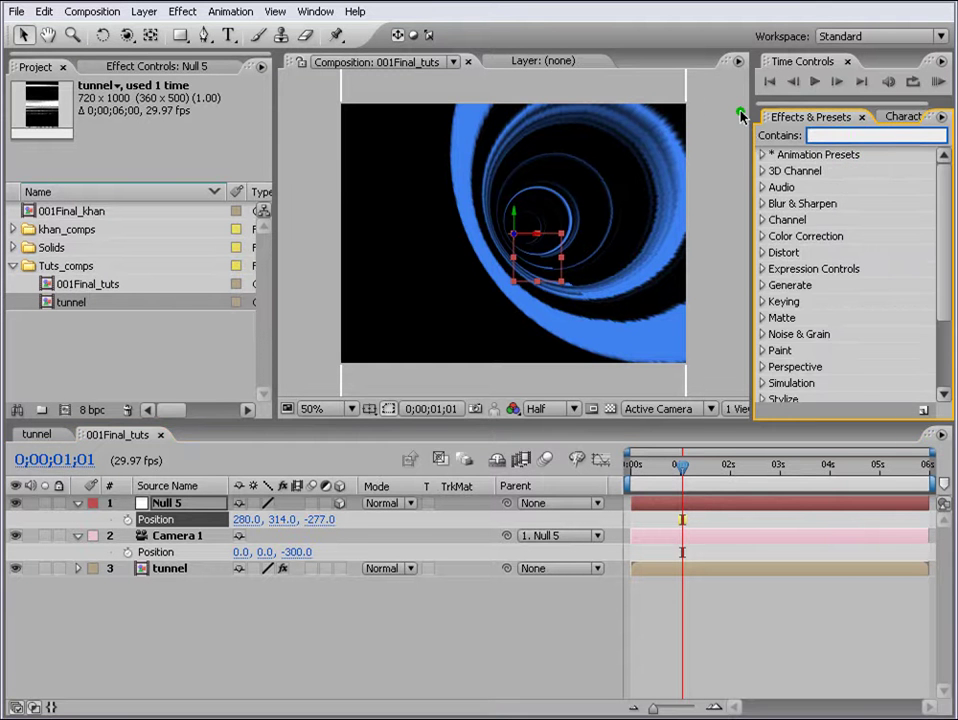
type("cc")
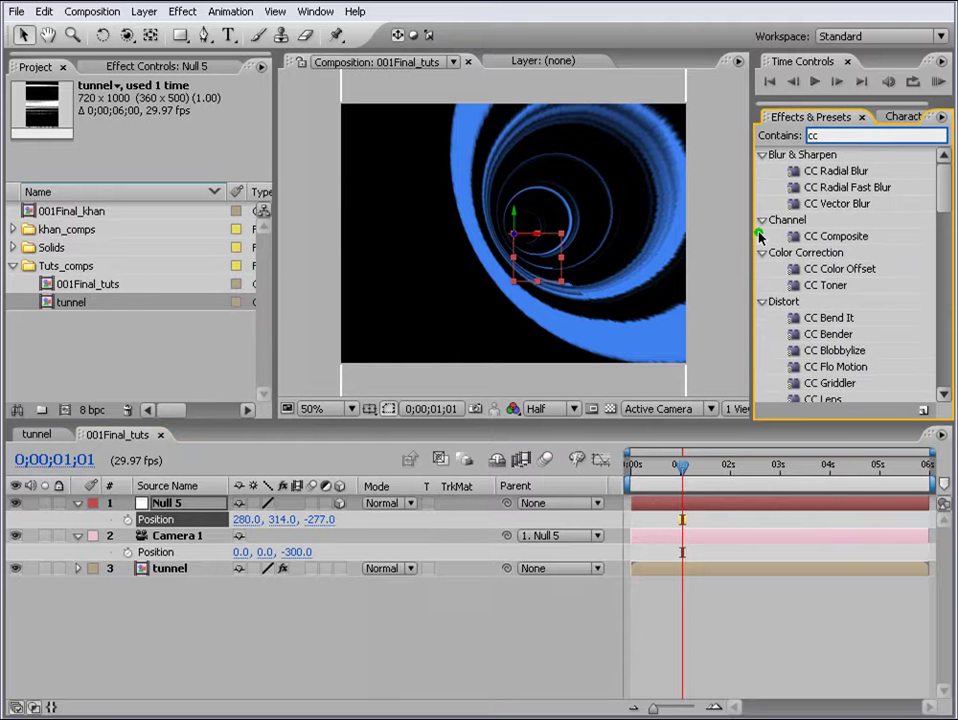
left_click_drag(820, 207, 672, 576)
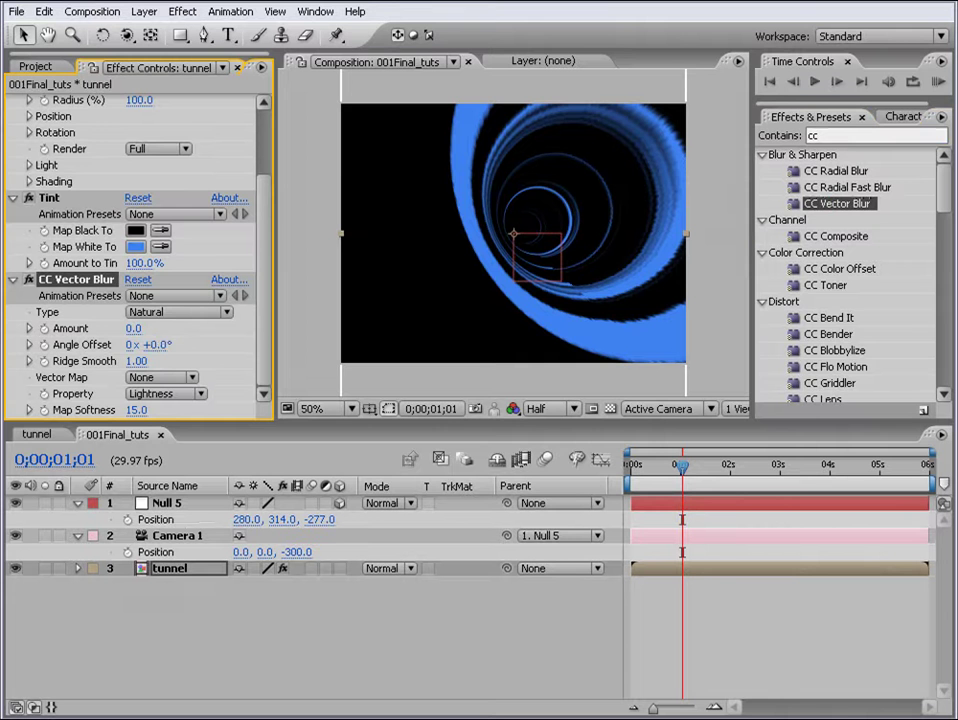
Set CC Vector Blur Amount to 150 and Map Softness to 90.
left_click(133, 328)
type("150")
key("Return")
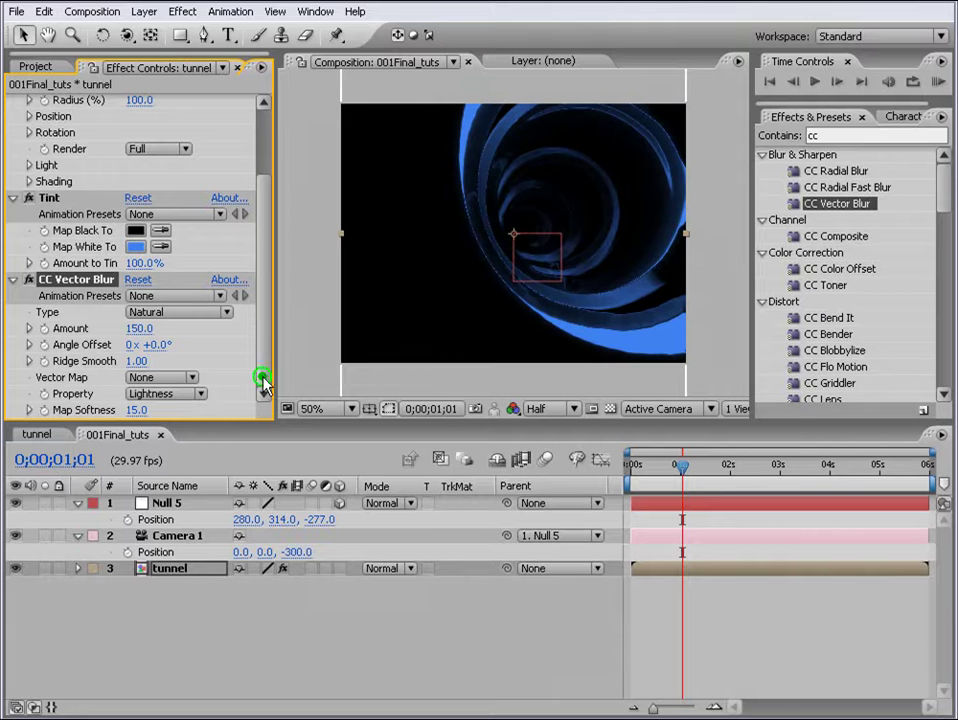
left_click(136, 410)
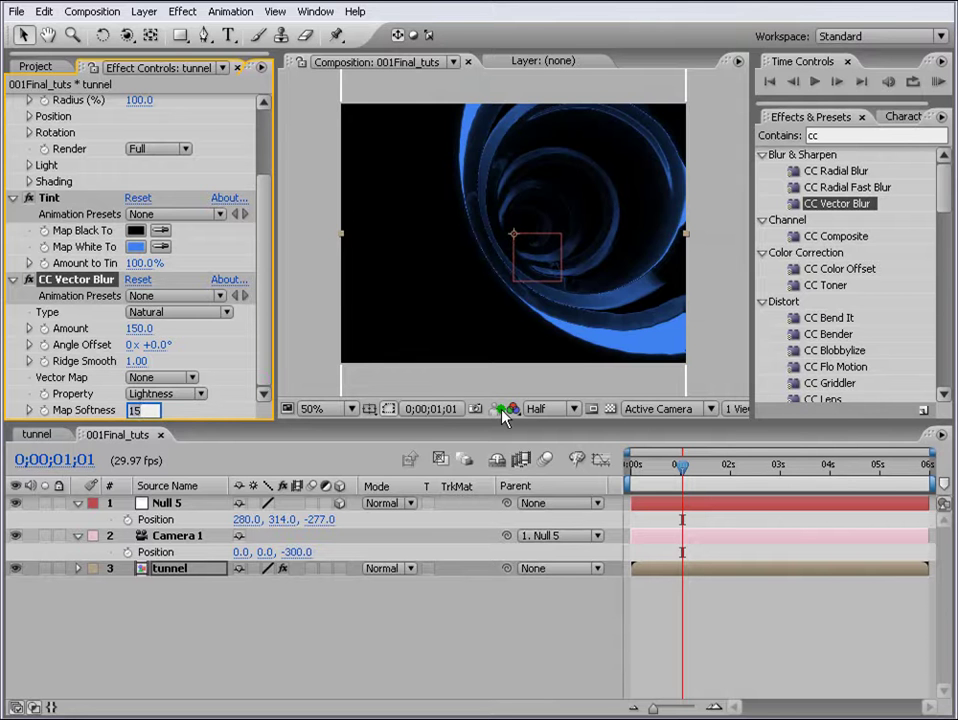
type("90")
key("Return")
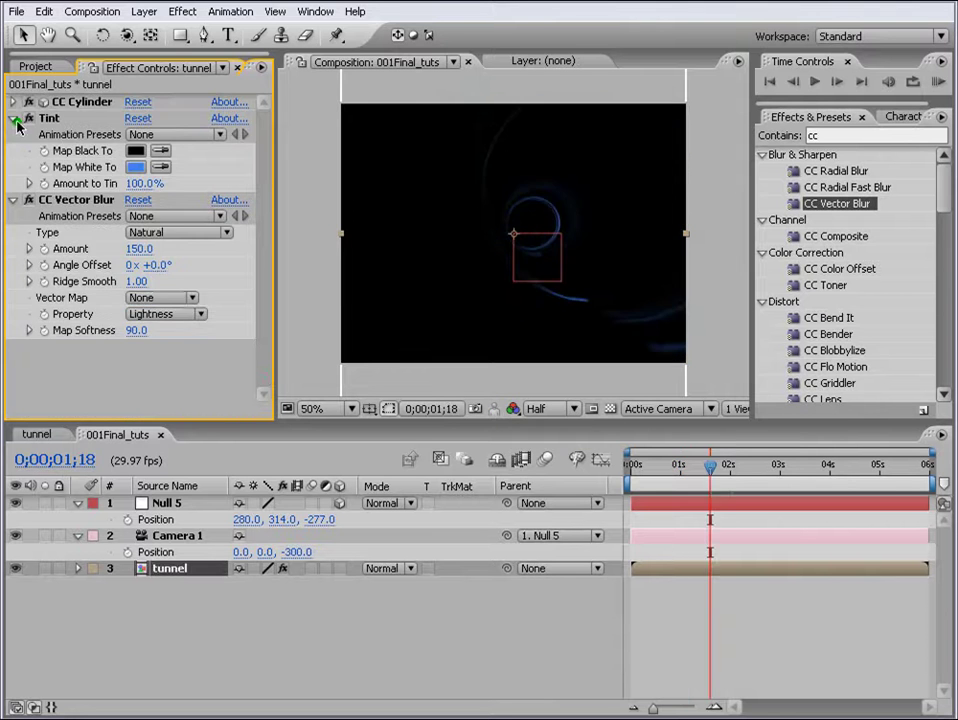
left_click(14, 118)
Search for 'glo' and apply Glow to the tunnel layer.
left_click(13, 134)
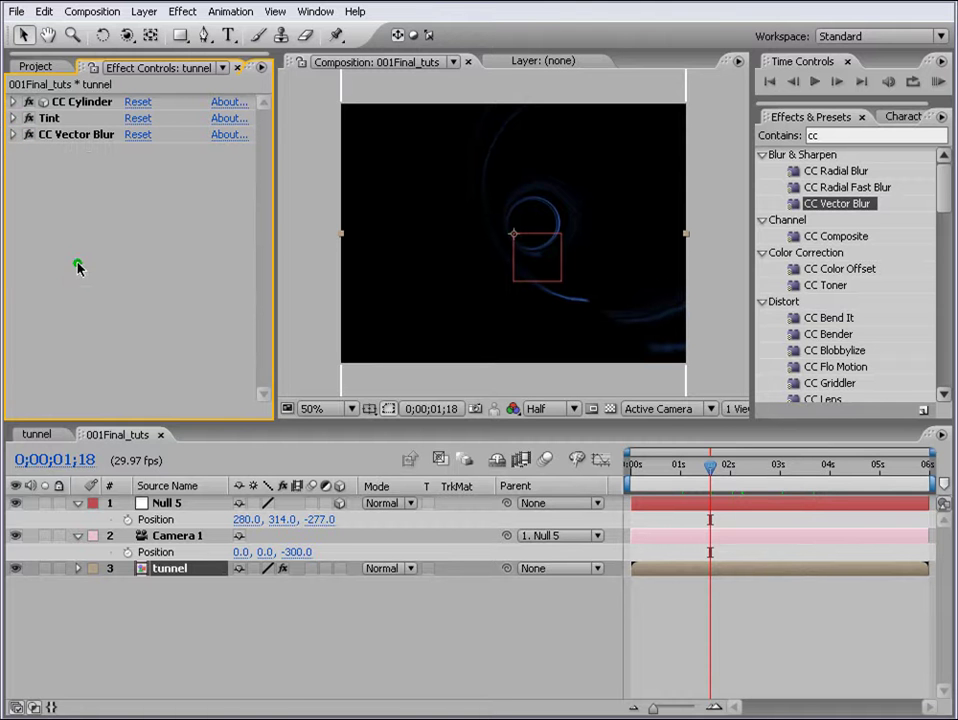
double_click(838, 135)
type("glow")
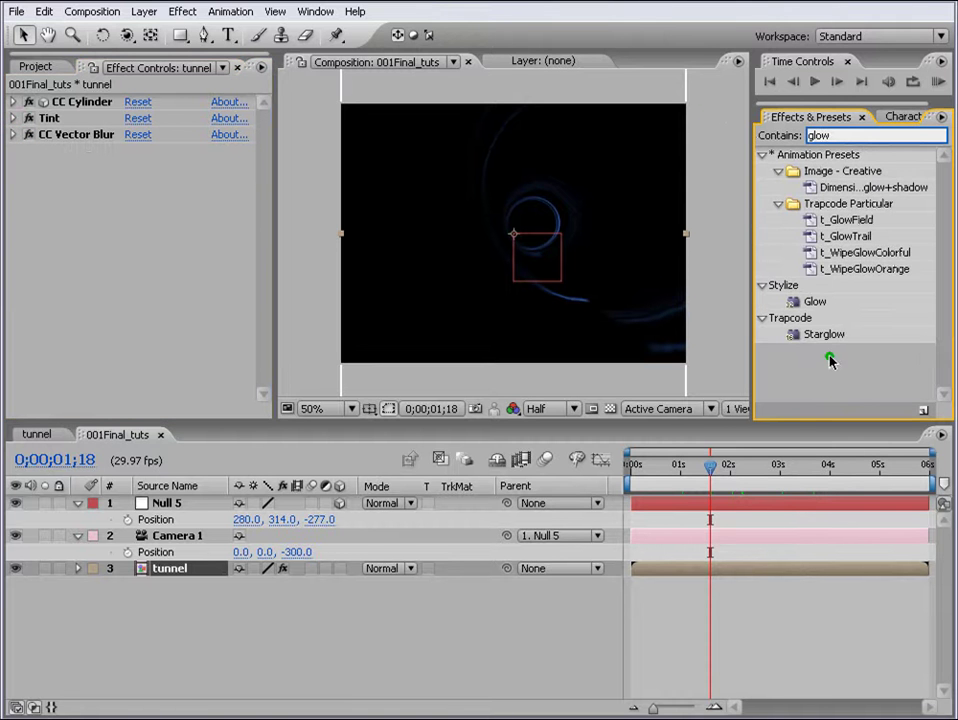
double_click(816, 301)
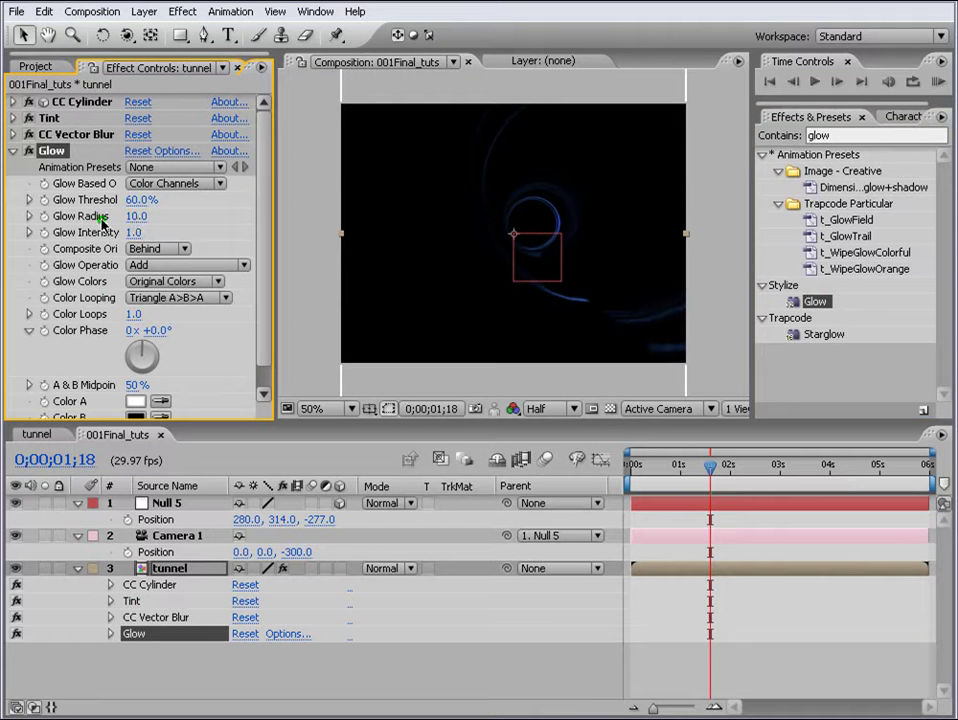
Set Glow Radius 36 and Intensity 2, and move Glow above CC Vector Blur.
left_click(134, 216)
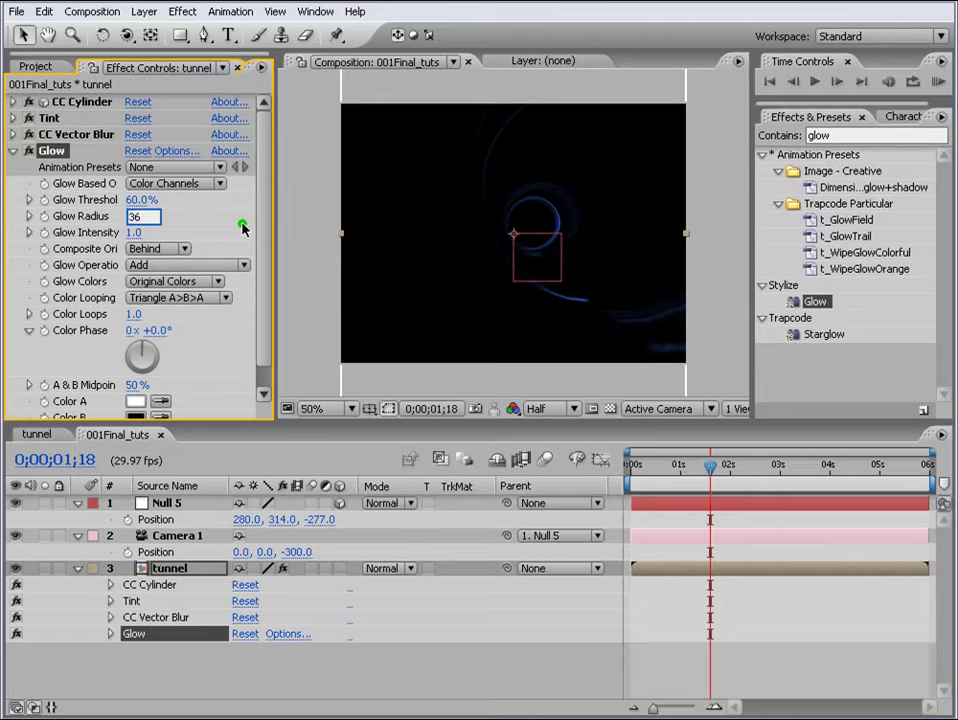
key("Return")
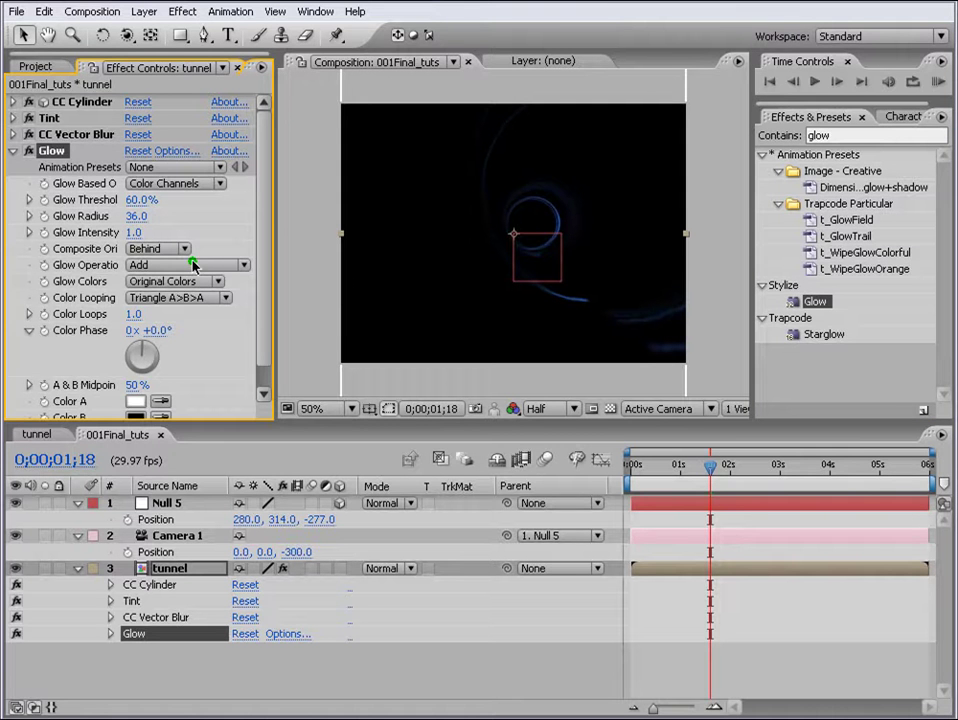
left_click(134, 232)
type("2")
key("Return")
left_click_drag(50, 150, 61, 134)
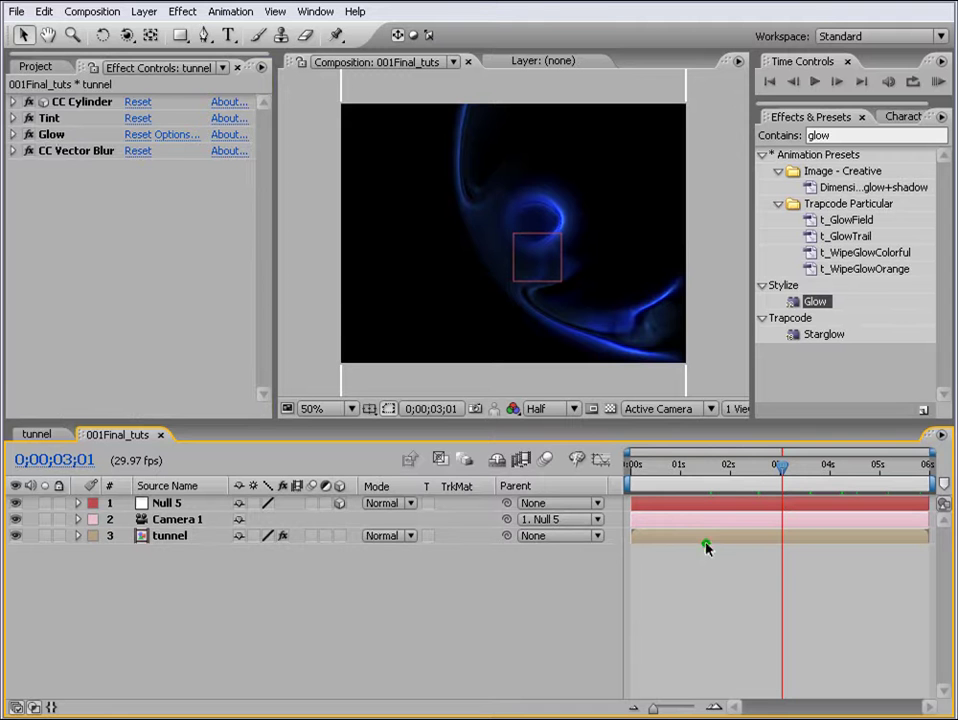
left_click(699, 540)
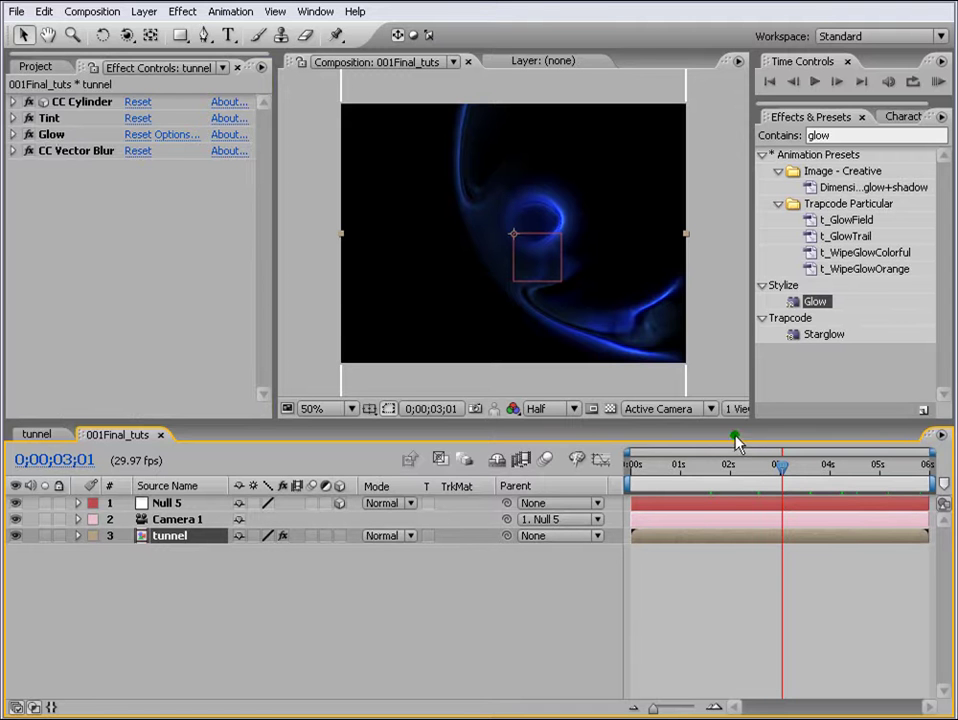
Open the tunnel comp, then duplicate it in the Project panel as 'grid'.
left_click(30, 66)
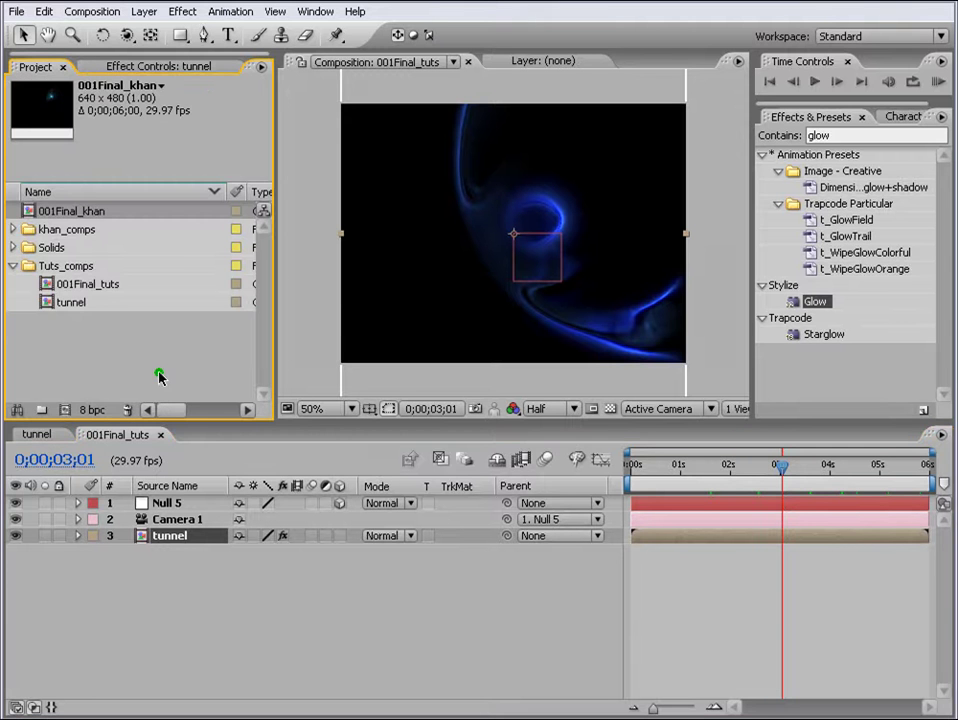
left_click(68, 304)
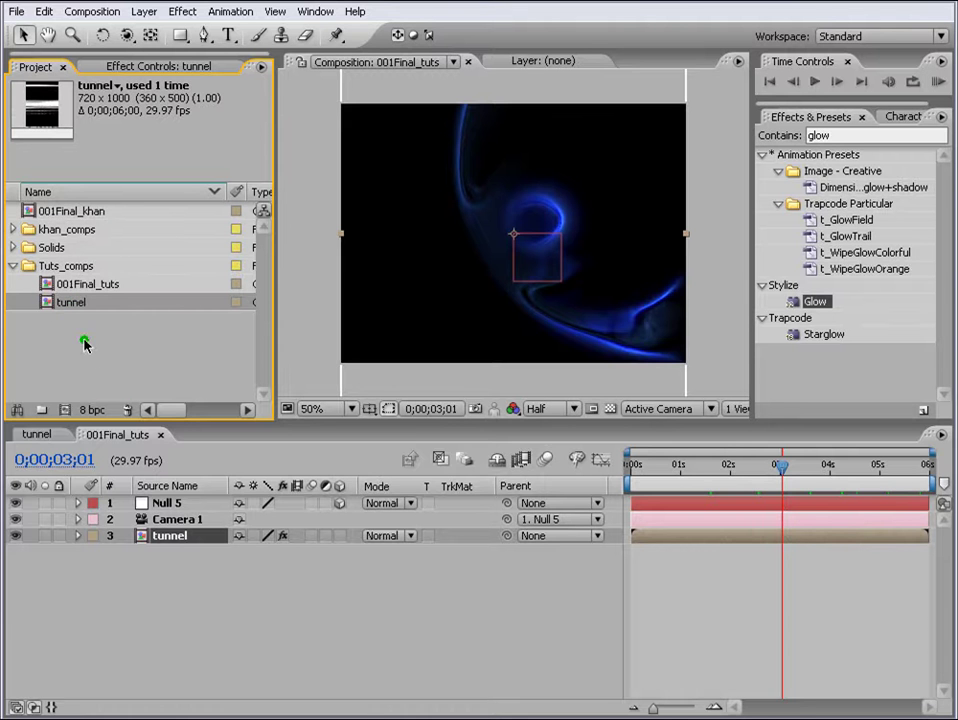
double_click(46, 306)
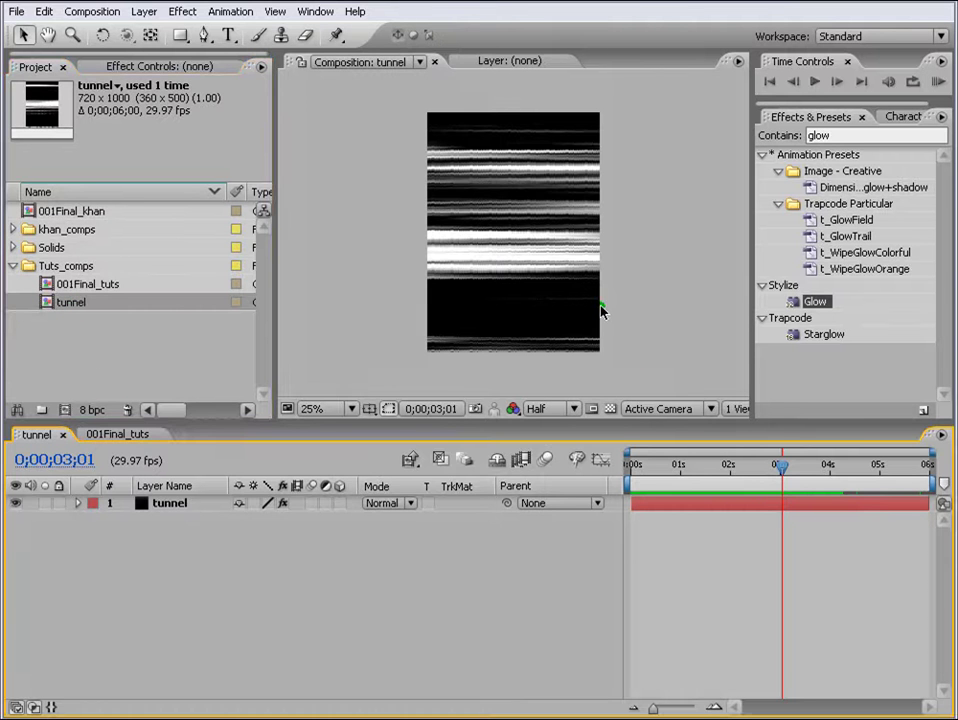
left_click(81, 332)
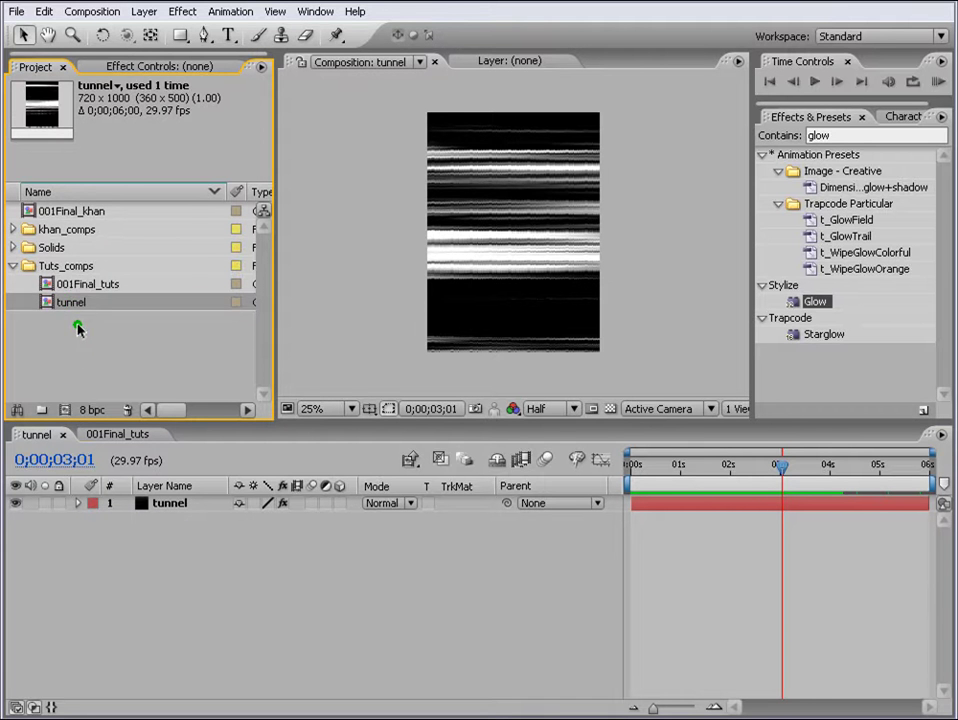
key("ctrl+d")
key("Return")
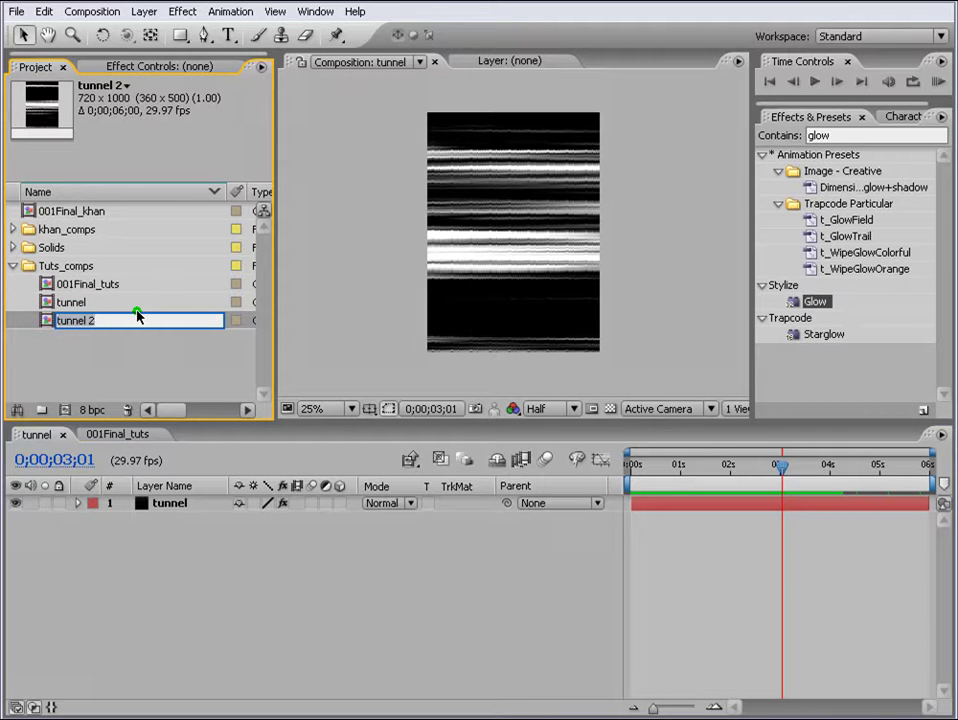
type("grid")
key("Return")
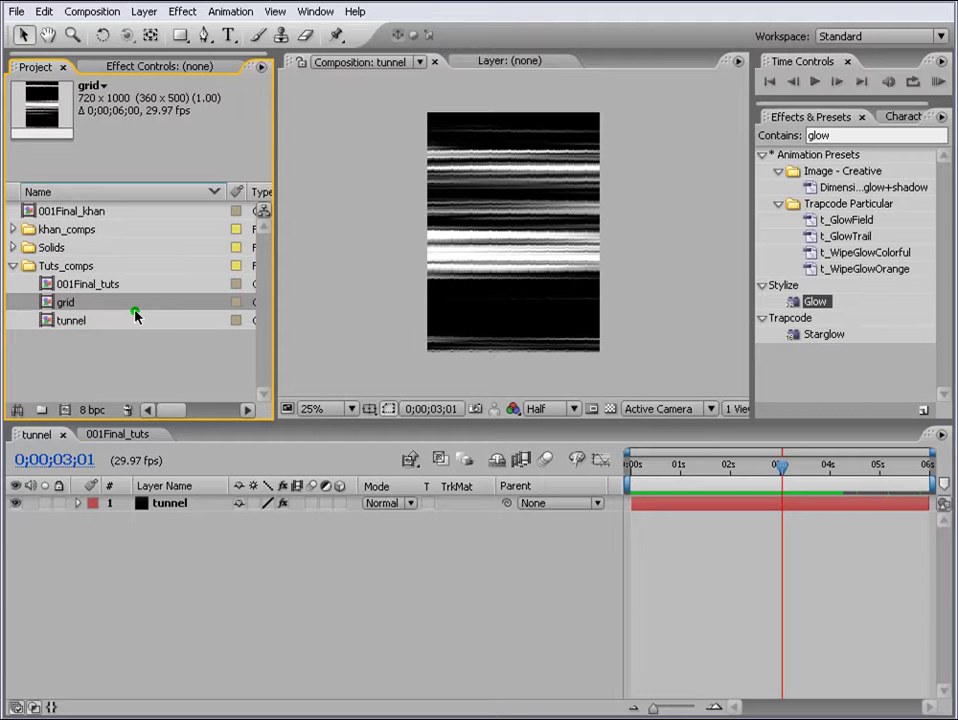
left_click(192, 359)
In the grid comp, rename the layer 'grid' and delete its Wave Warp effect.
double_click(63, 302)
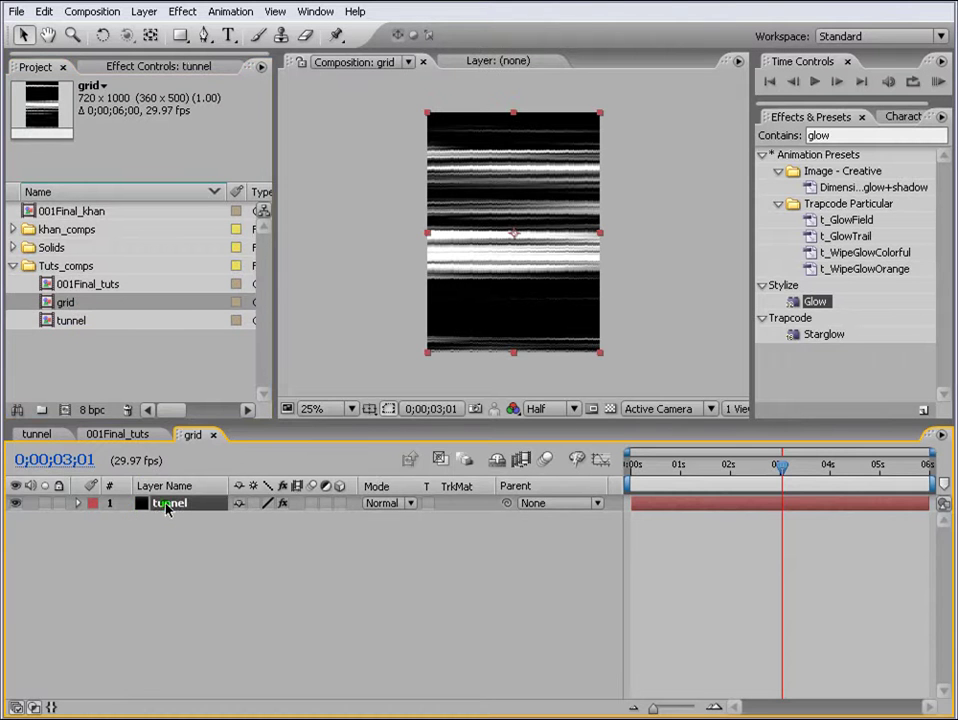
left_click(45, 303)
left_click(166, 504)
key("Return")
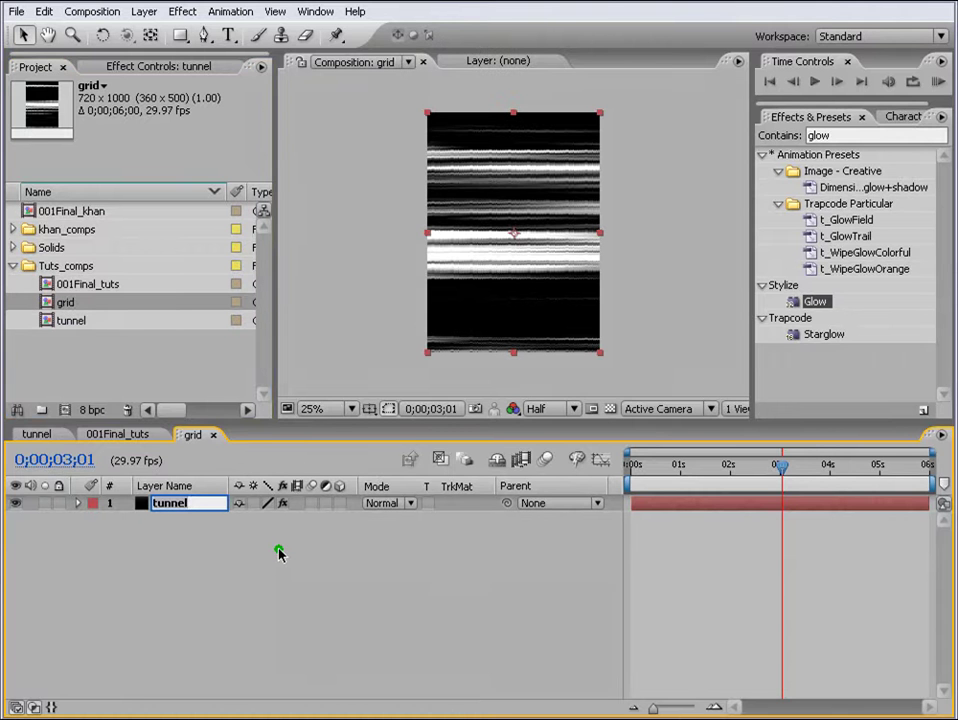
type("grid")
key("Return")
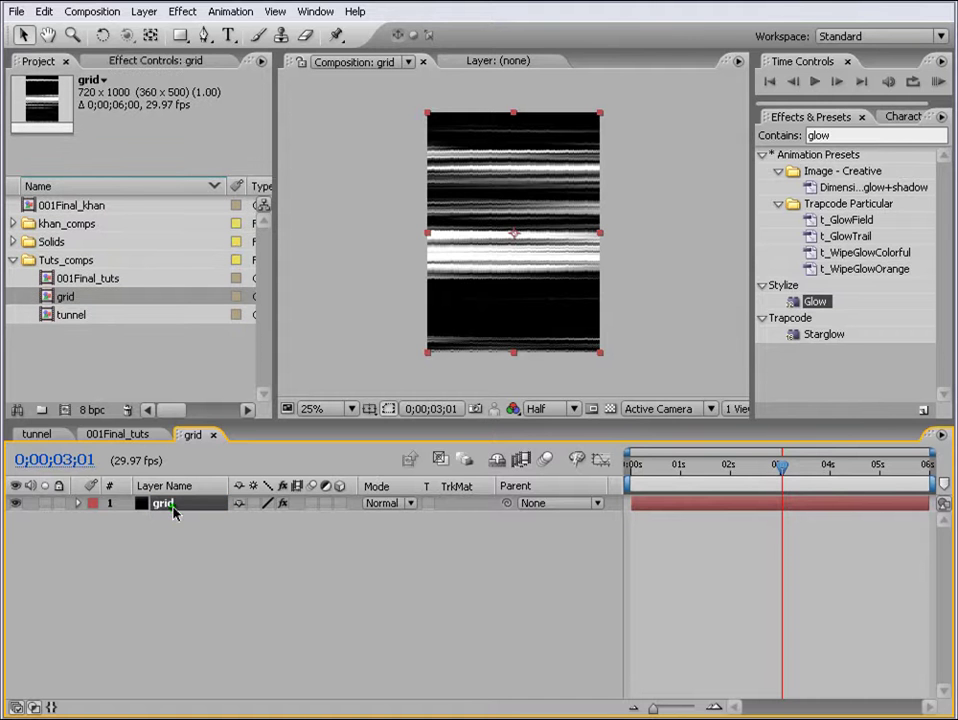
key("e")
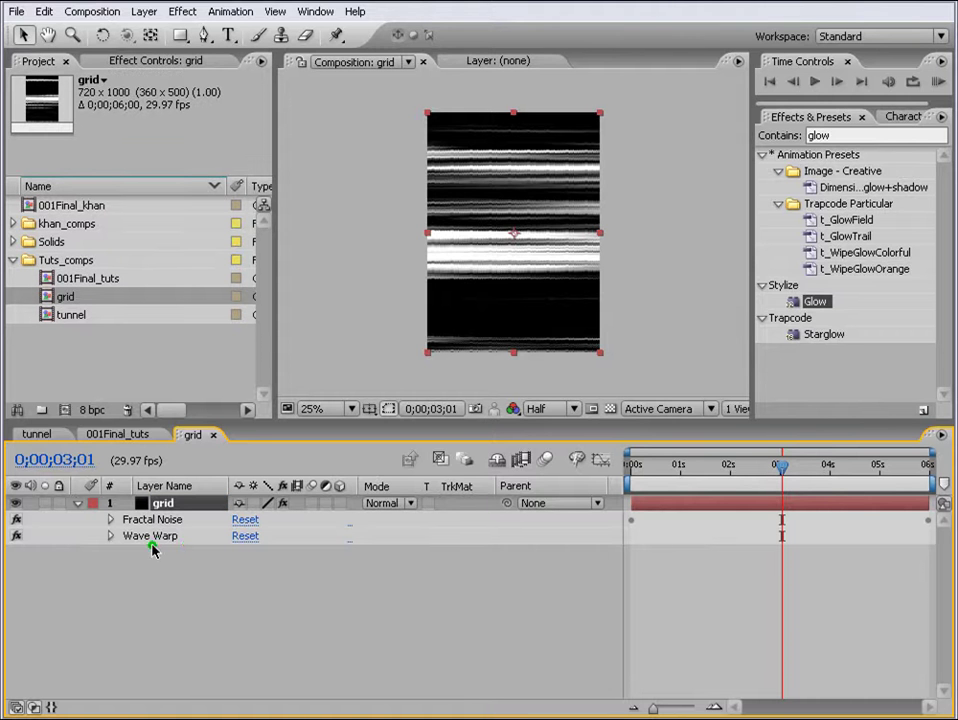
left_click(150, 536)
key("Delete")
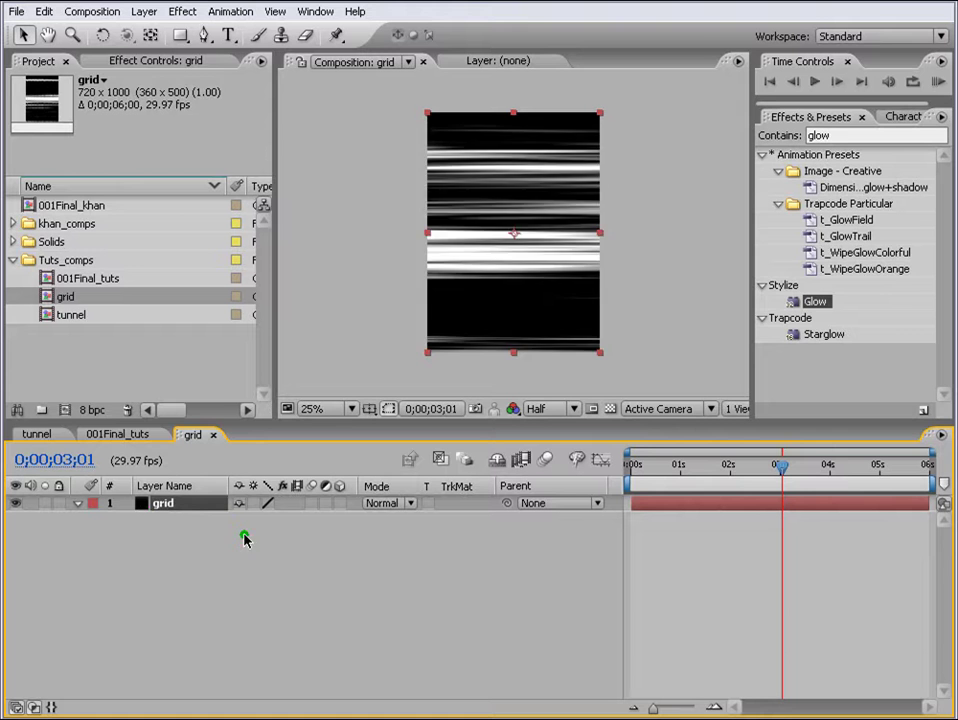
Apply the Grid effect to the grid layer, previewing at 50% and full resolution.
double_click(849, 135)
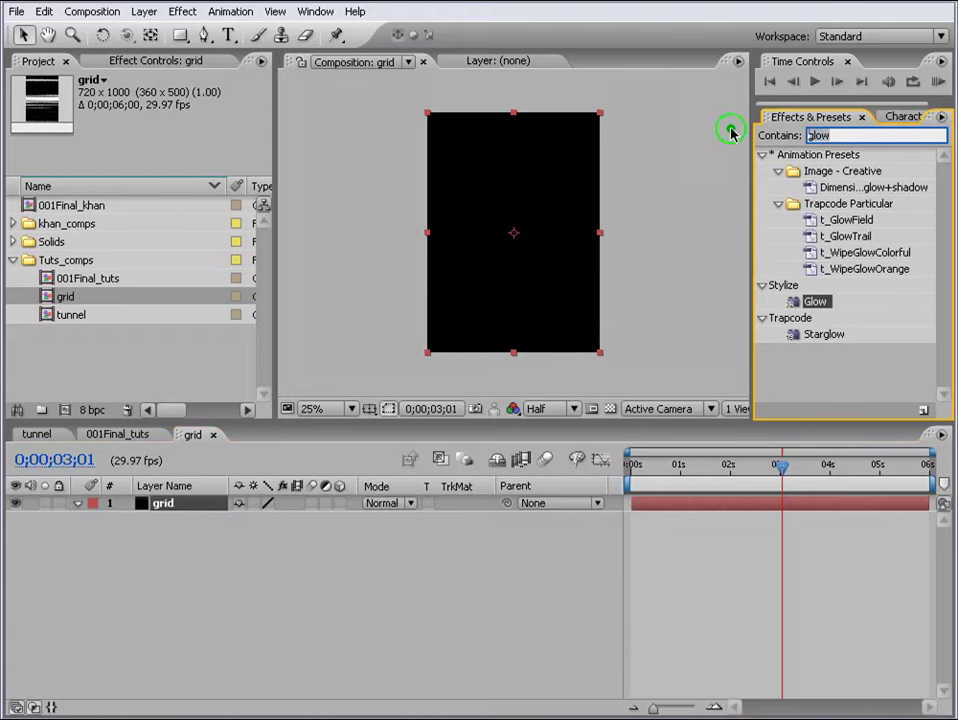
type("grid")
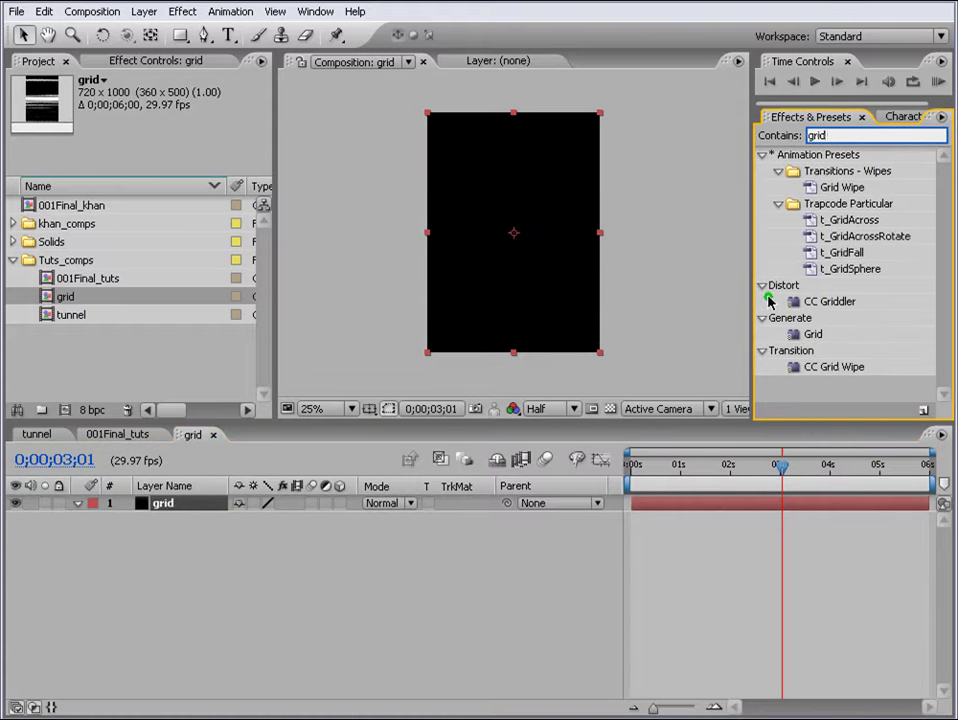
left_click_drag(792, 333, 688, 513)
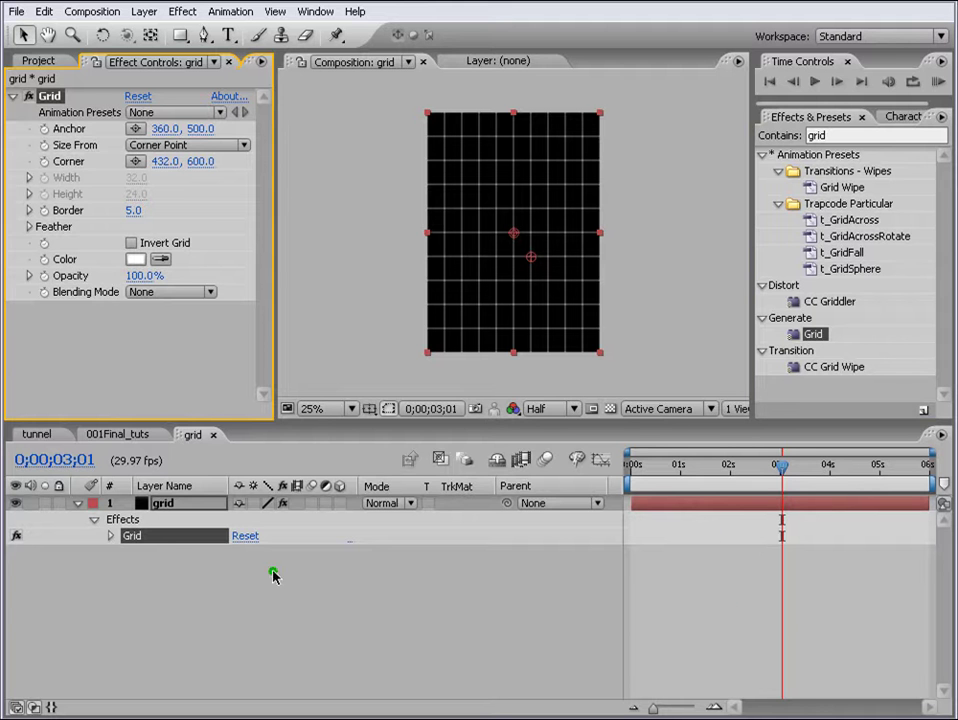
left_click(135, 210)
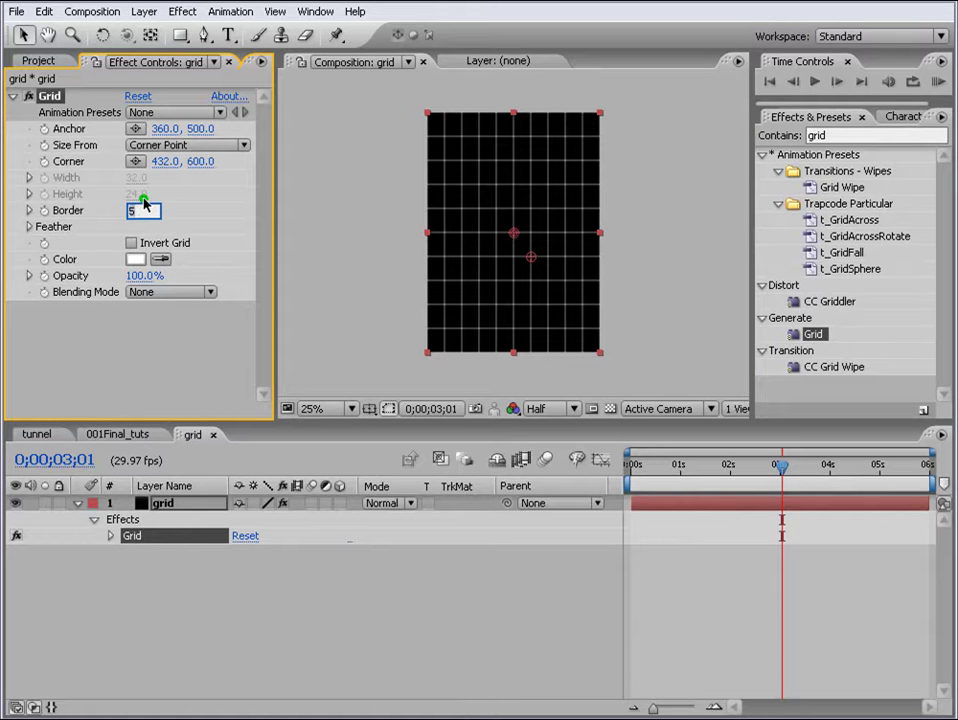
key("Return")
key("period")
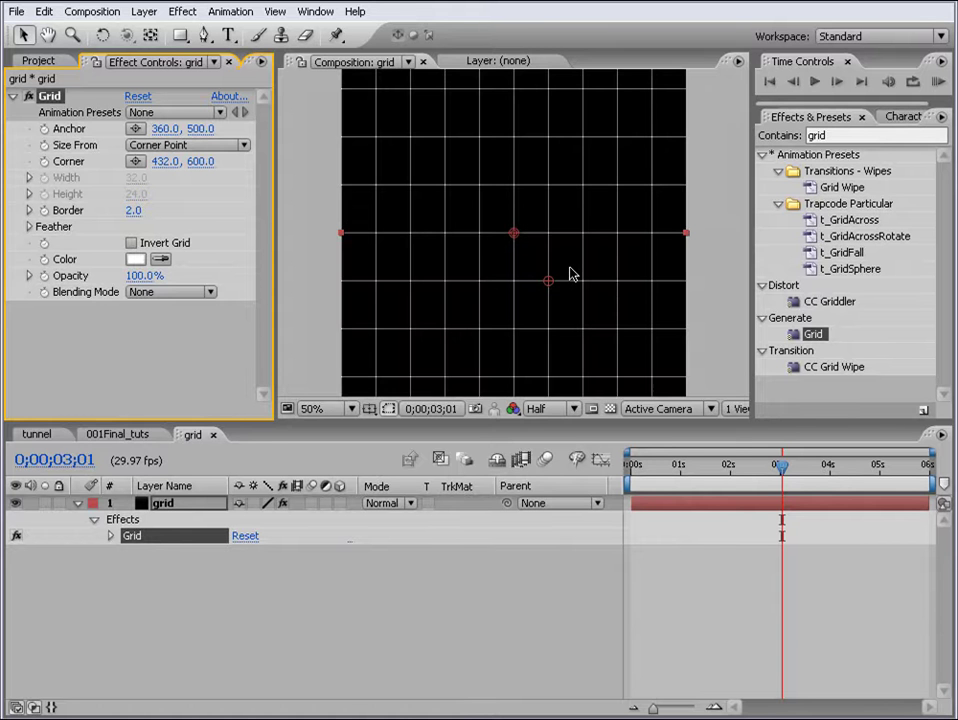
key("ctrl+j")
Switch Grid's Size From to Width Slider and set the border to 2.
left_click(135, 210)
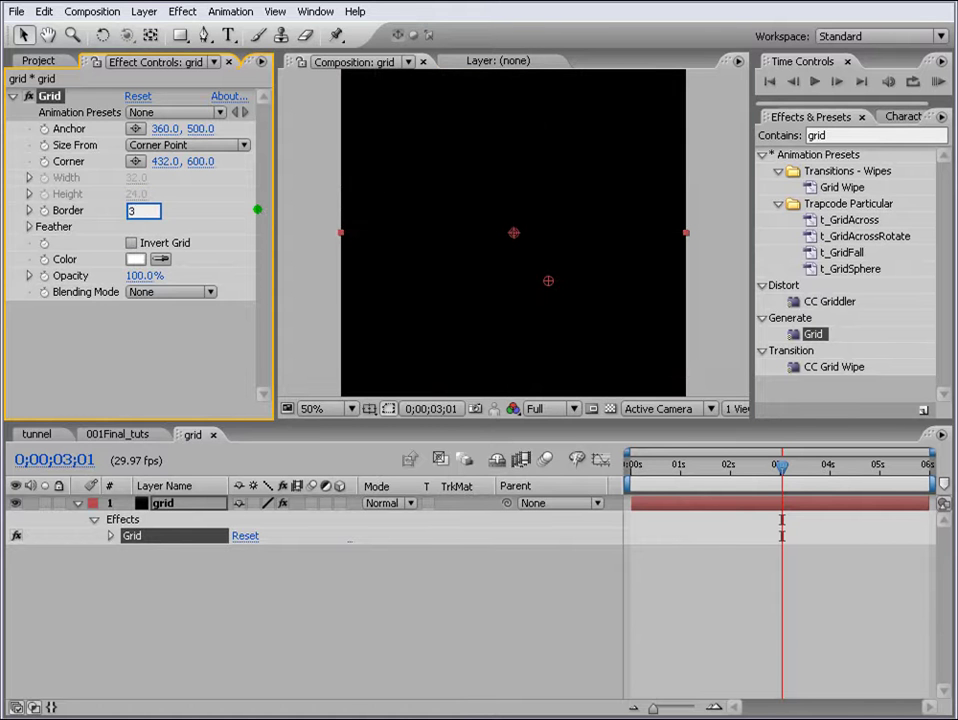
type("3")
key("Return")
left_click_drag(548, 281, 544, 262)
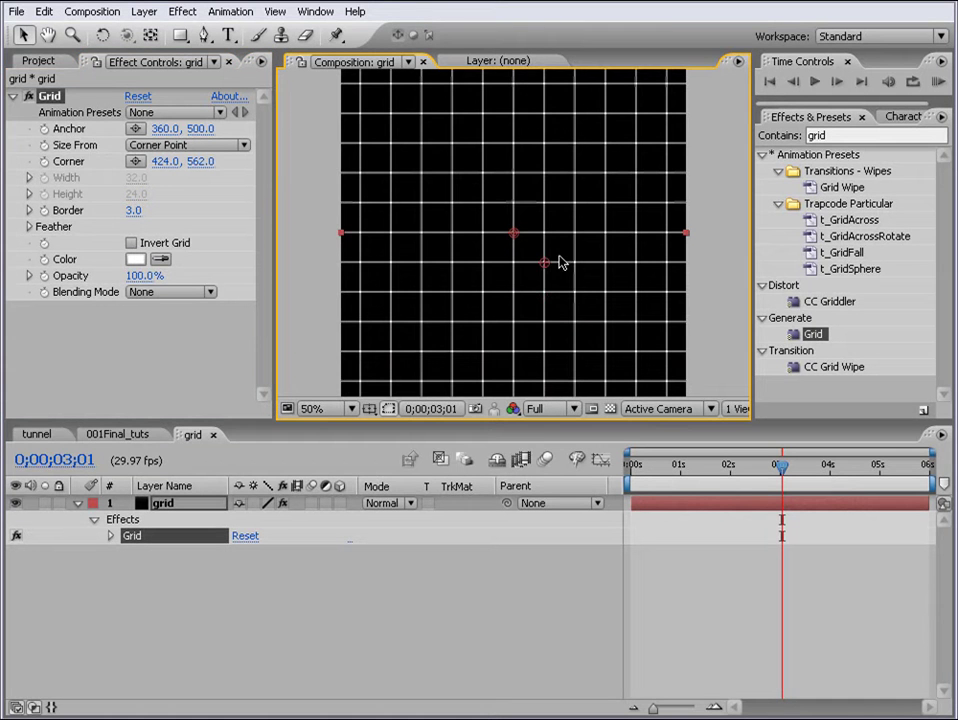
left_click(187, 145)
left_click(189, 149)
left_click(192, 148)
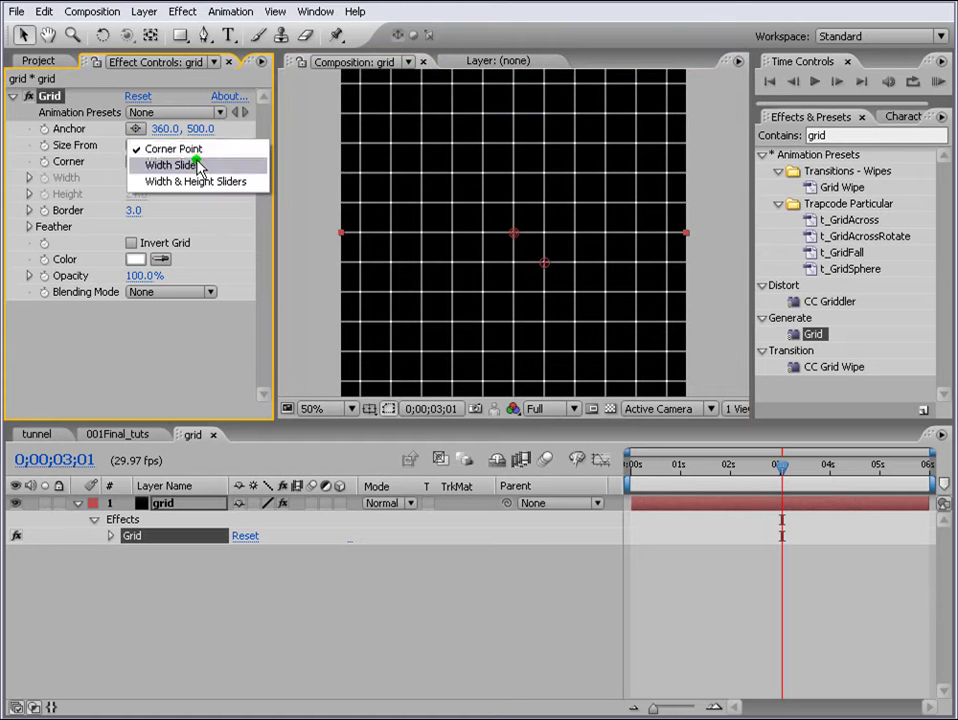
left_click(199, 166)
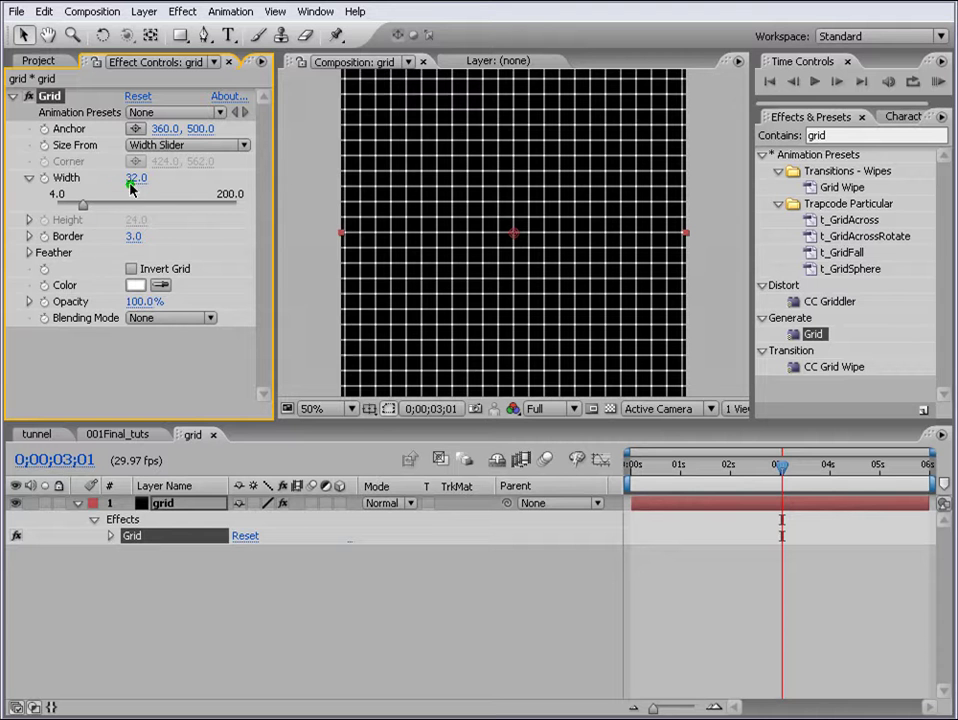
left_click(133, 236)
type("2")
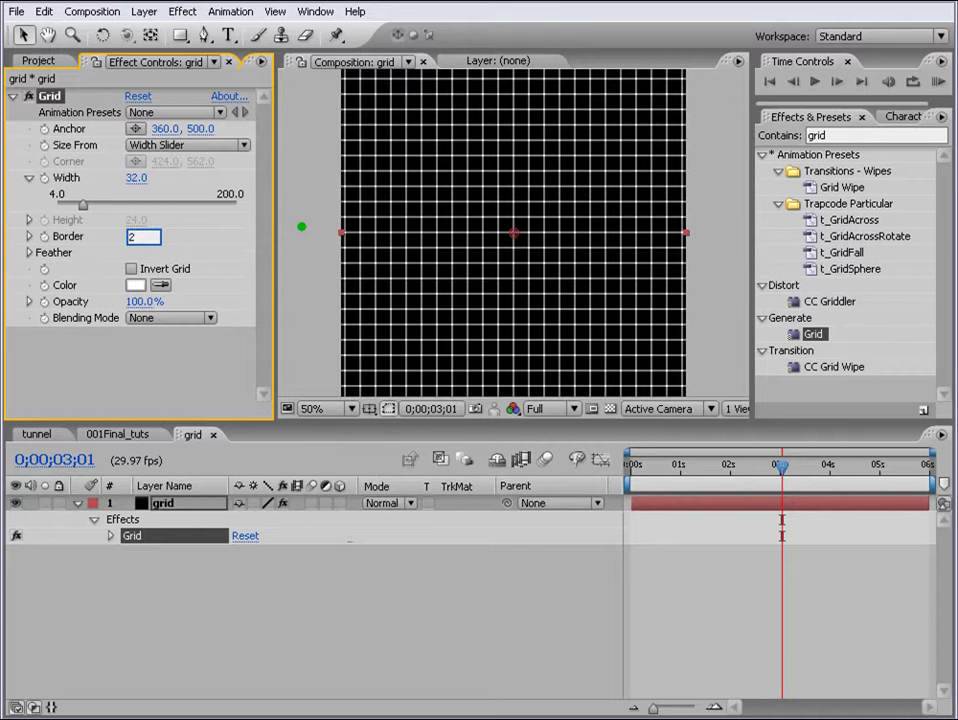
key("Return")
key("slash")
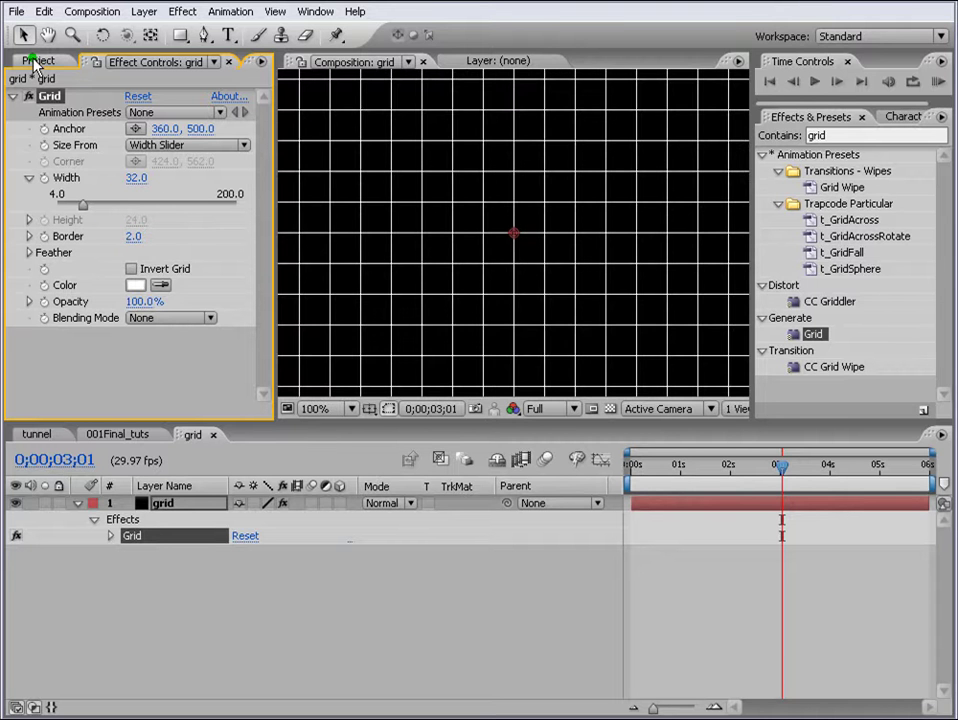
left_click(35, 62)
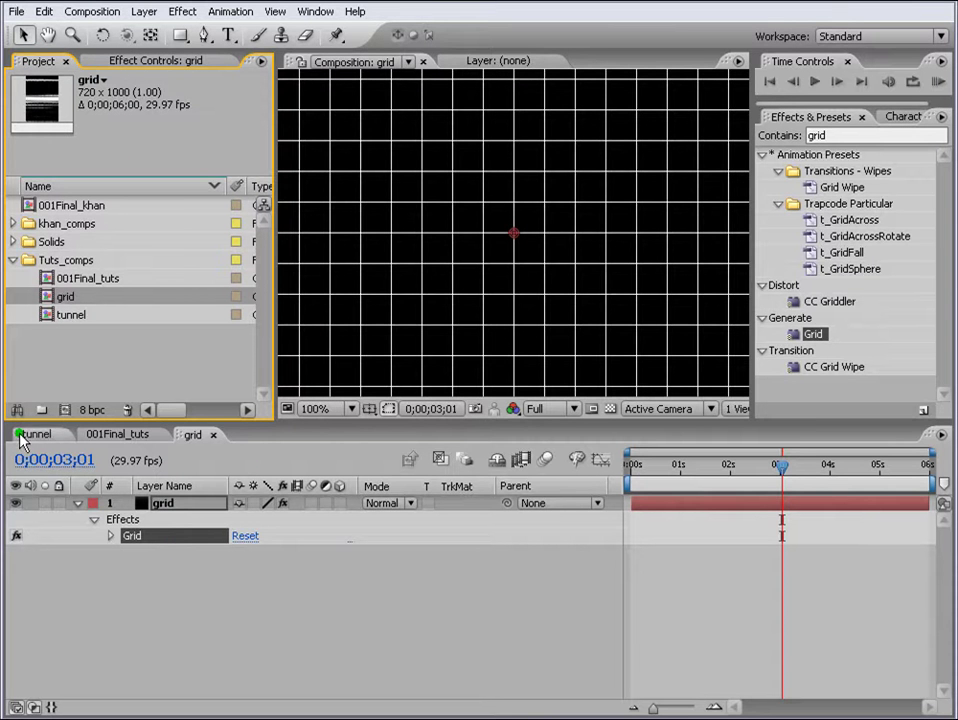
In 001Final_tuts, duplicate the tunnel layer as 'grid' and swap its source to the grid comp.
left_click(115, 435)
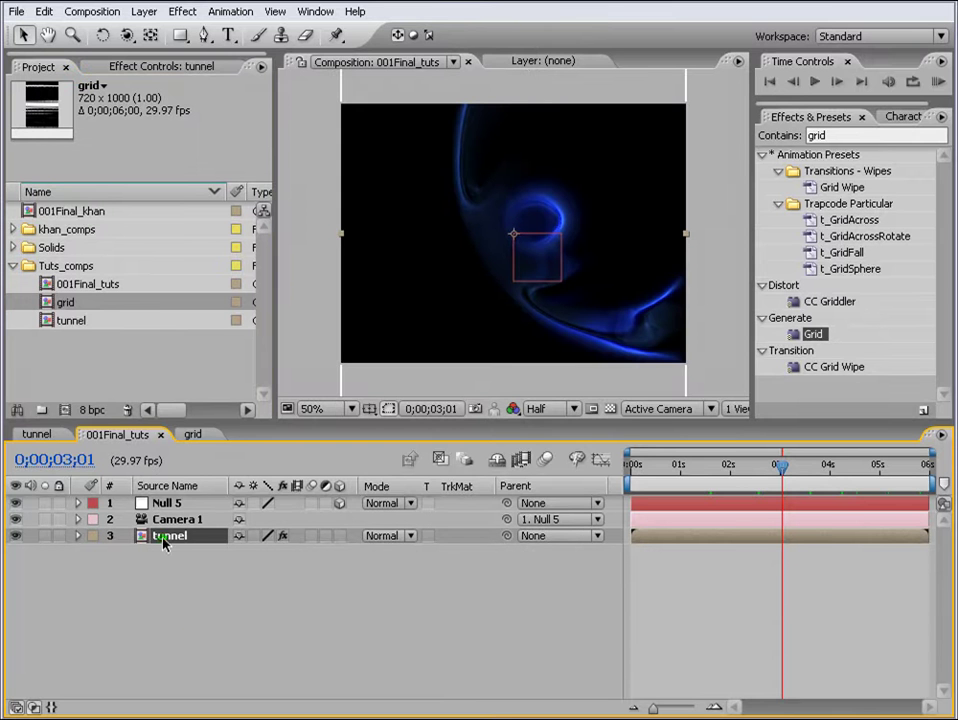
key("ctrl+d")
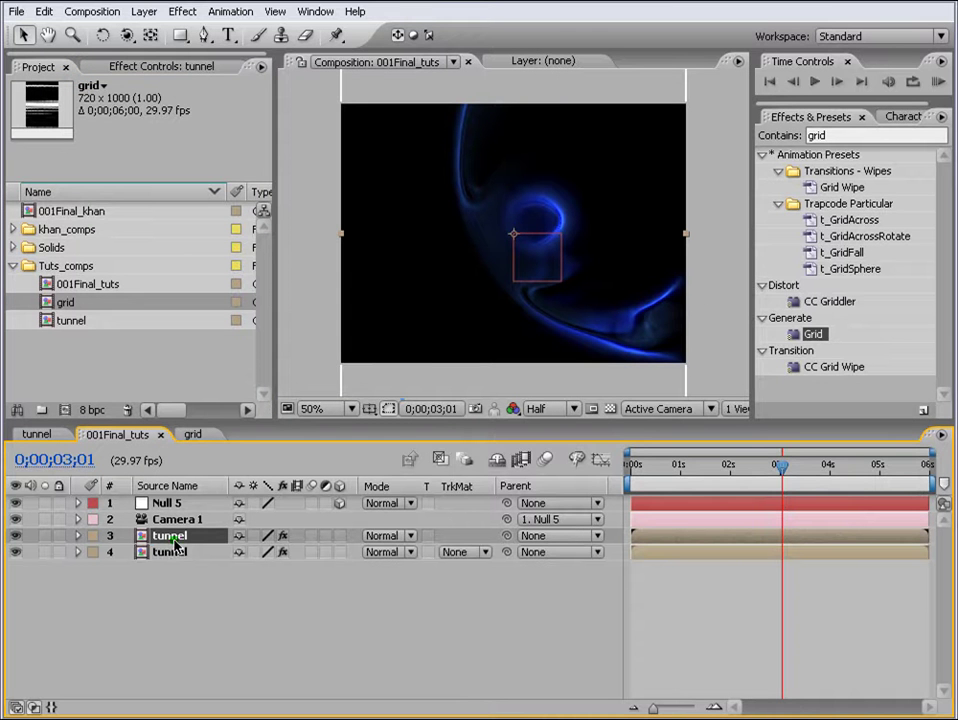
key("Return")
type("gri")
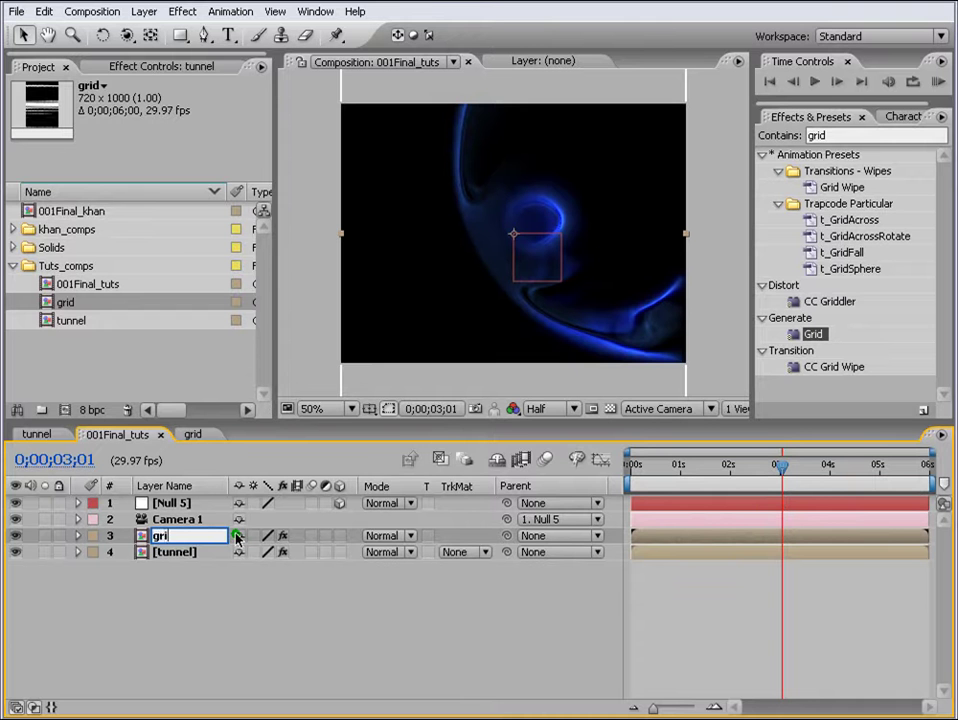
type("d")
key("Return")
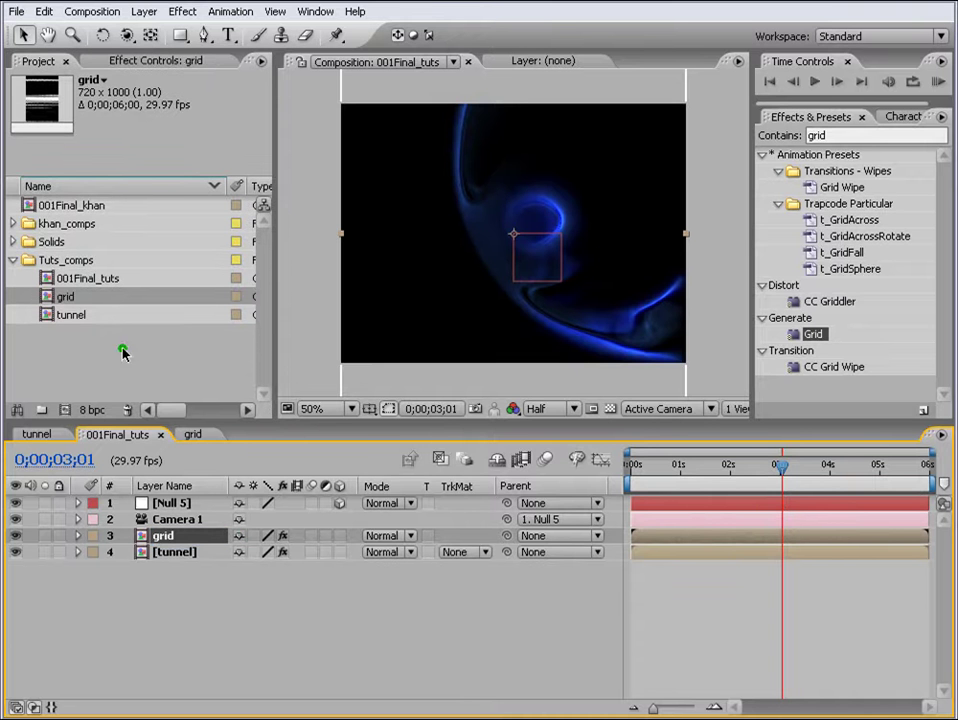
left_click(55, 296)
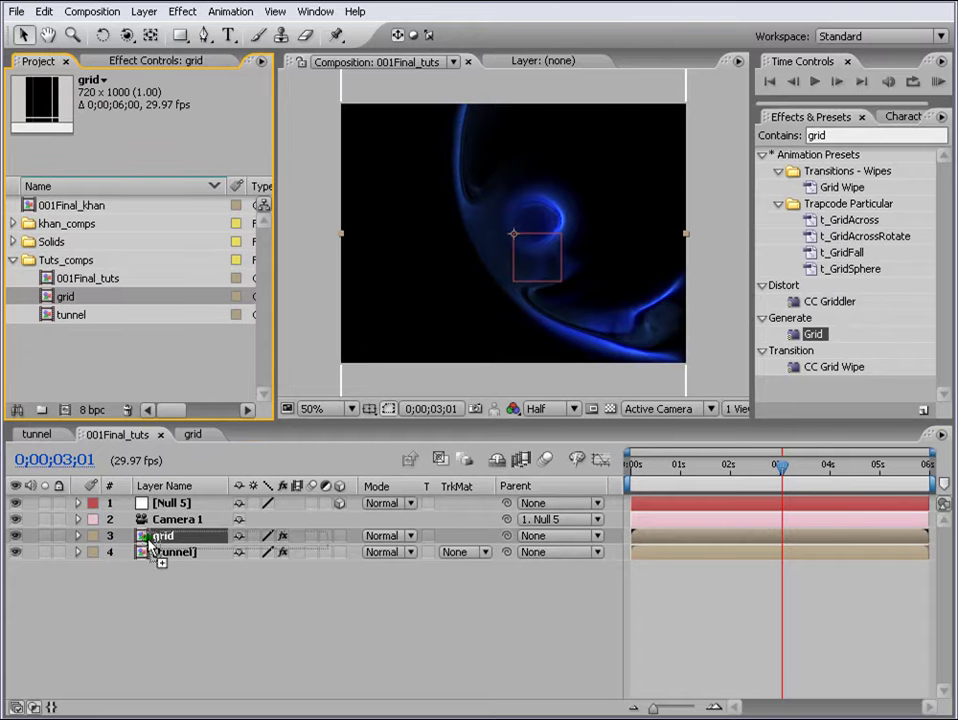
left_click(577, 643)
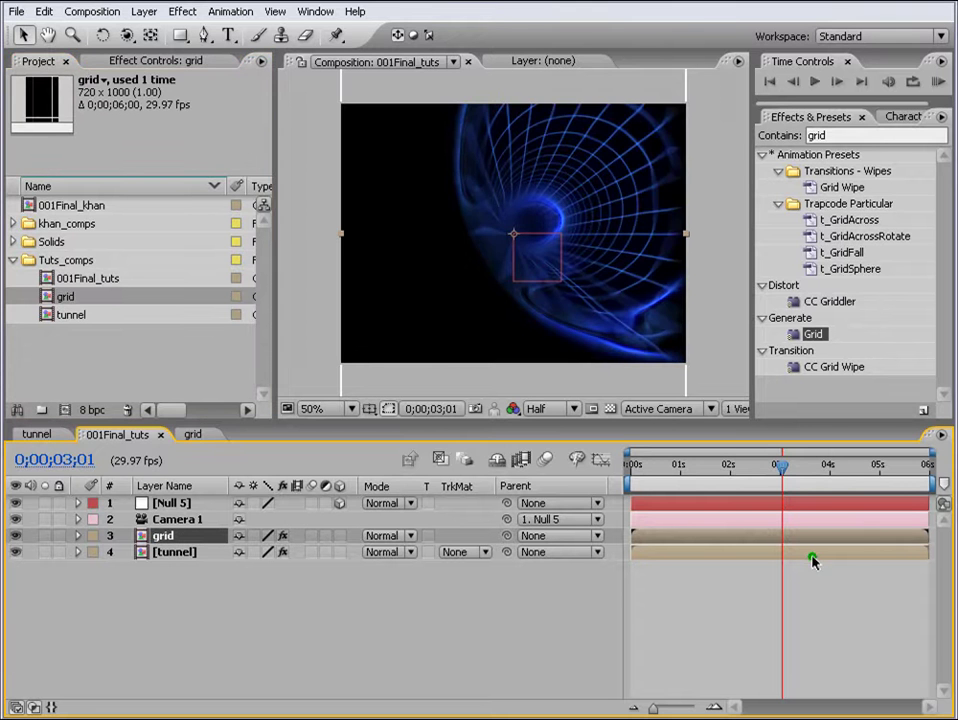
Change the grid layer's Tint Map White To colour to a lighter cyan-blue.
key("e")
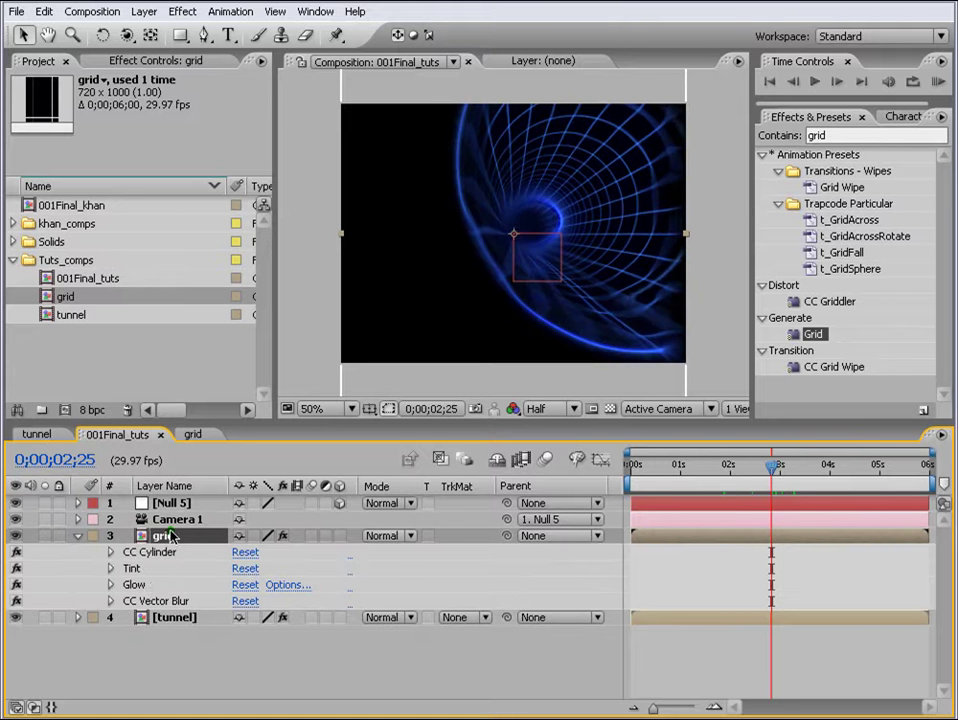
left_click(133, 584)
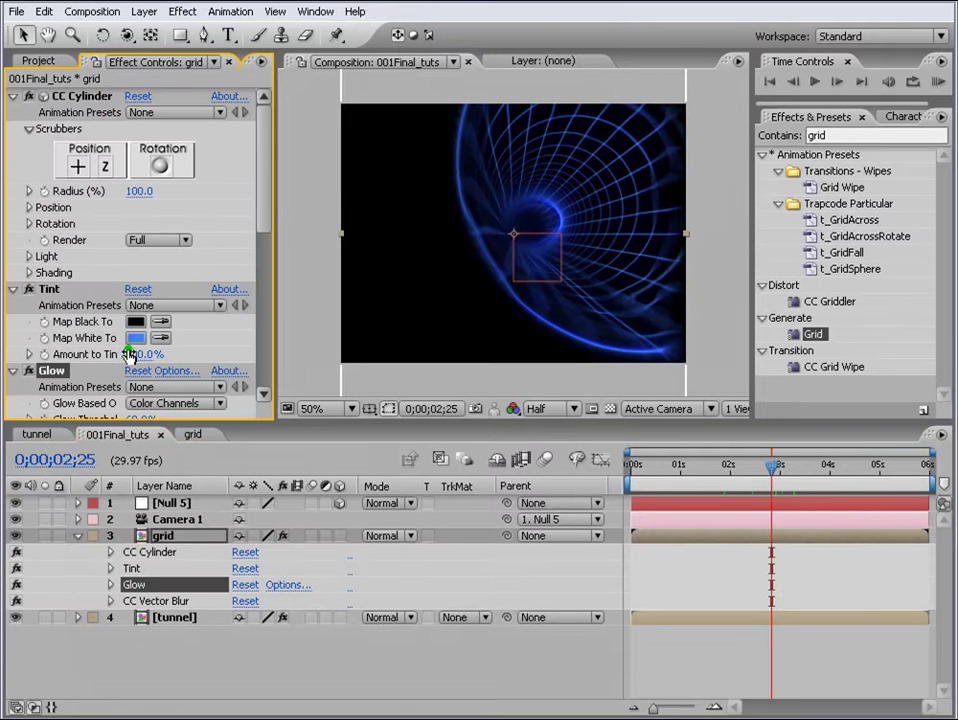
left_click(134, 339)
left_click(430, 440)
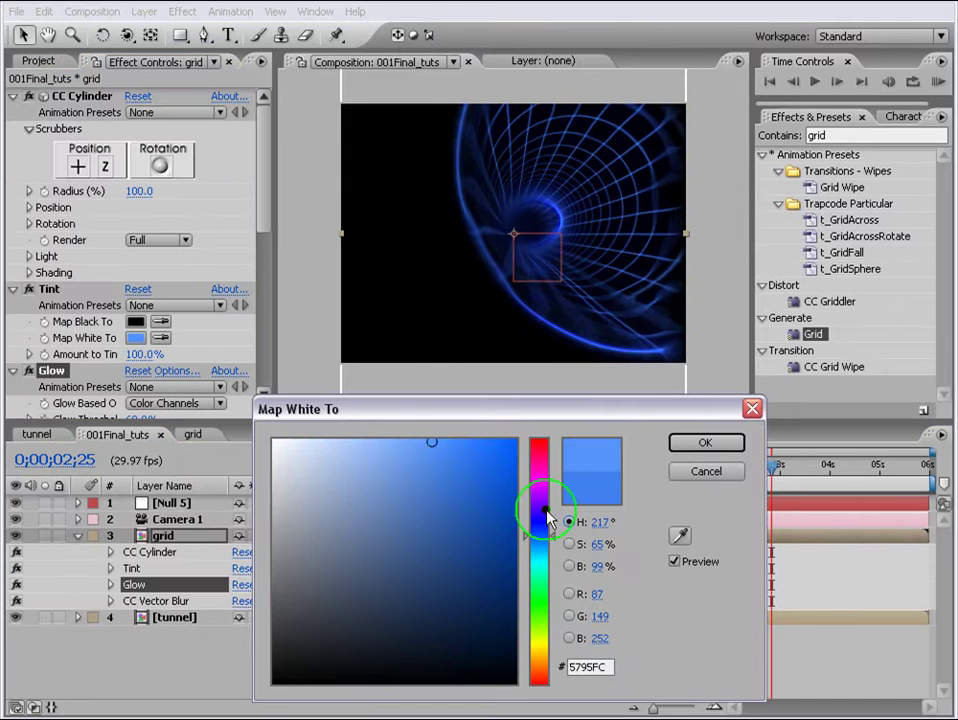
left_click_drag(550, 517, 550, 546)
left_click(705, 442)
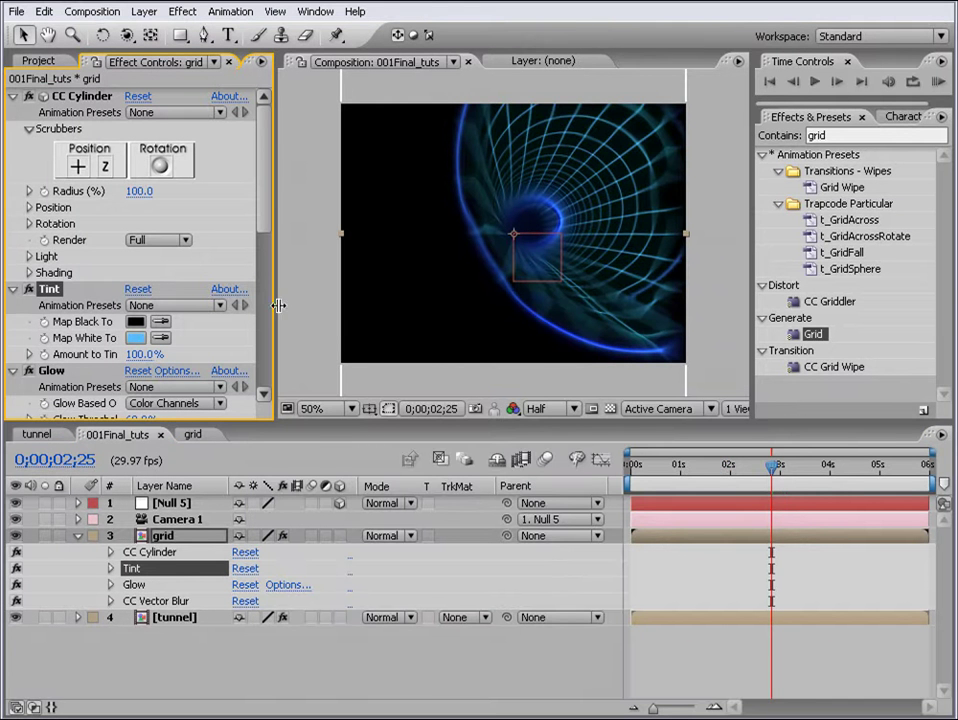
Set the grid layer's Glow Radius to 18 and return to the grid composition.
scroll(267, 207, "down", 5)
mouse_move(137, 250)
left_mouse_down()
mouse_move(113, 250)
mouse_move(137, 249)
mouse_move(106, 232)
mouse_move(139, 232)
left_mouse_up()
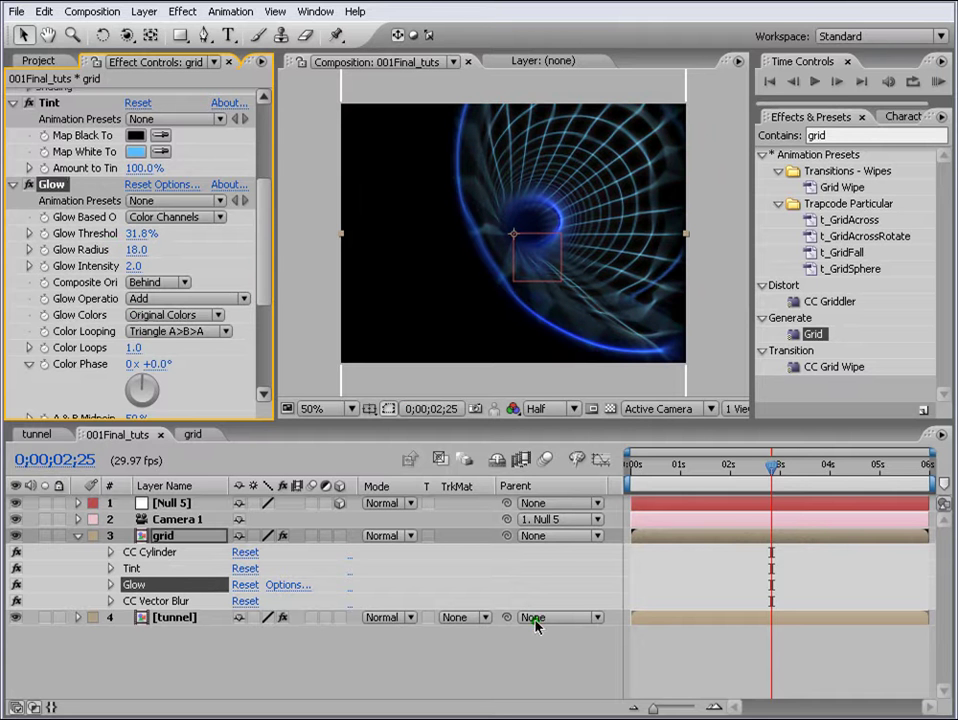
left_click(155, 601)
left_click(195, 435)
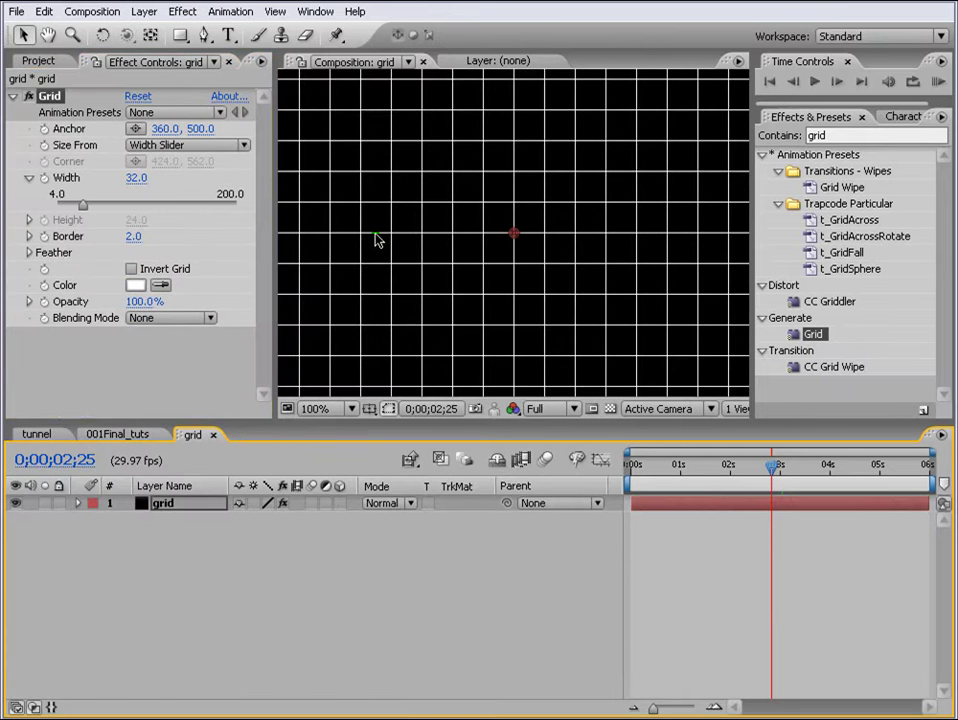
Create a new comp-sized black solid above the grid layer.
key("e")
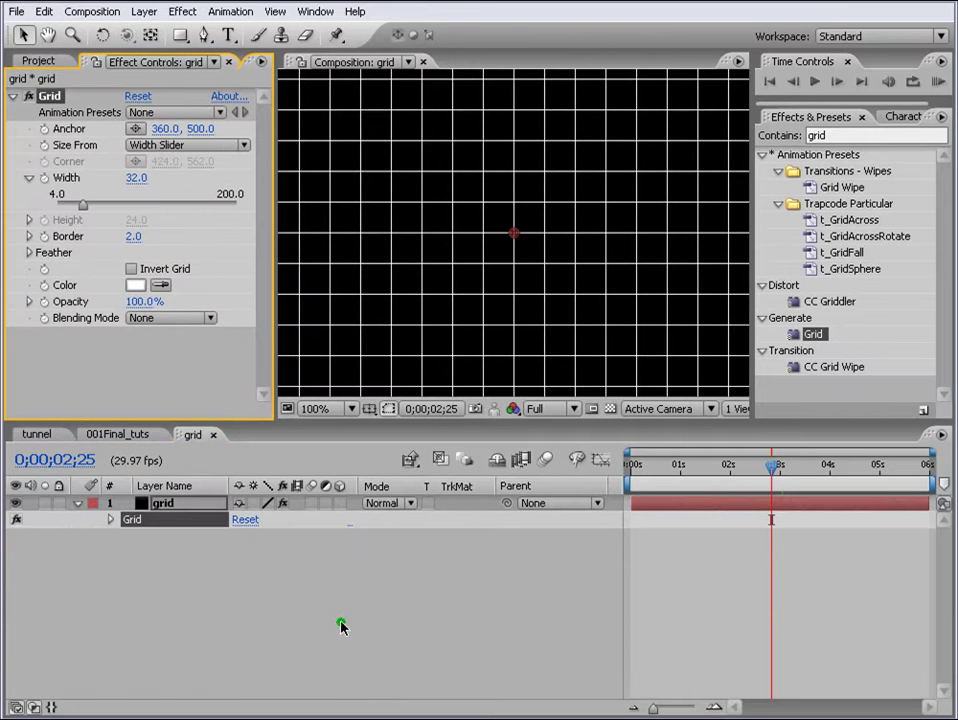
left_click(143, 11)
mouse_move(188, 30)
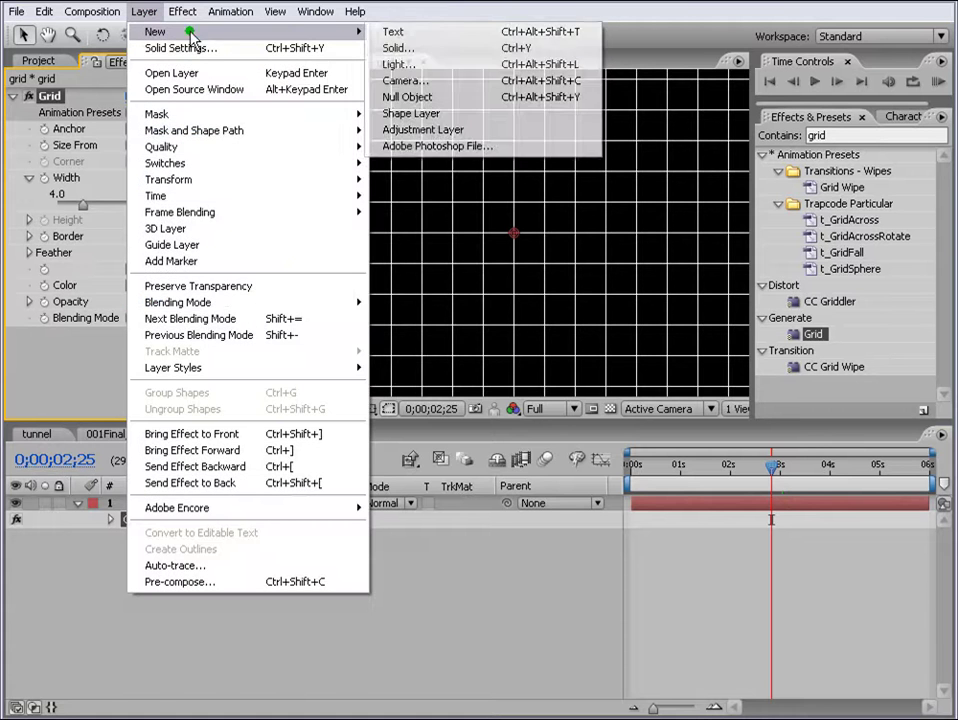
left_click(398, 48)
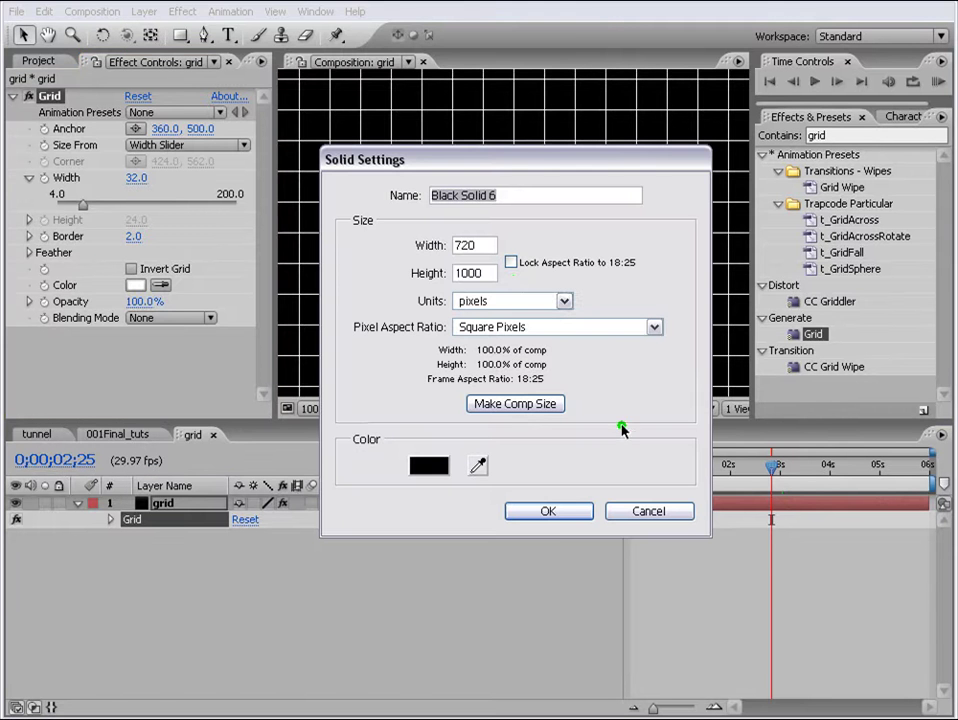
left_click(548, 512)
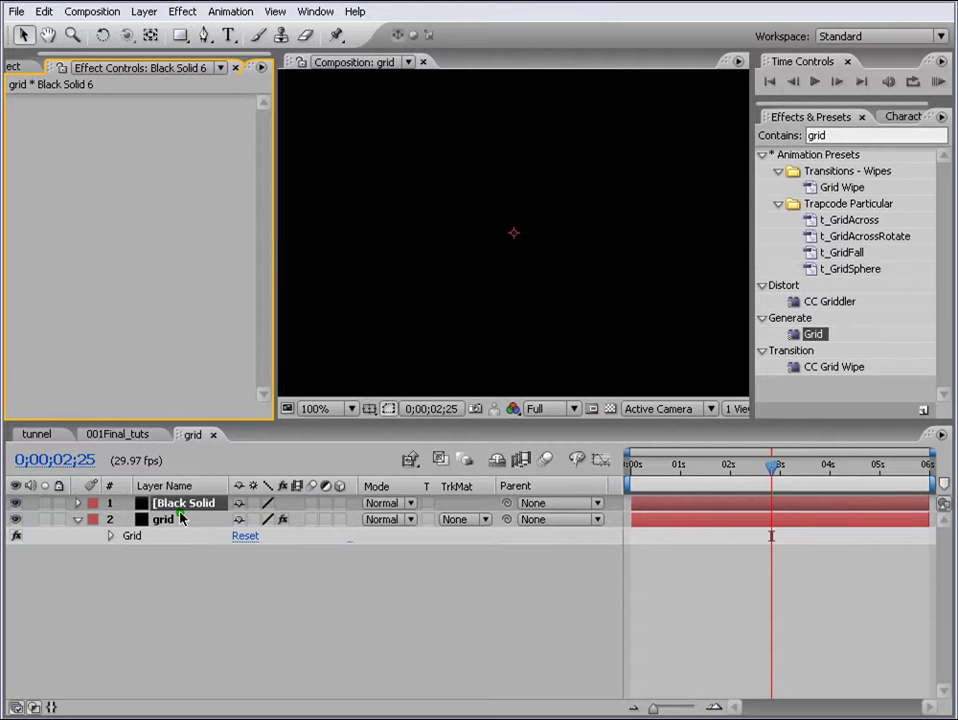
Search for 'fract' and apply Fractal Noise to the new solid.
left_click(845, 135)
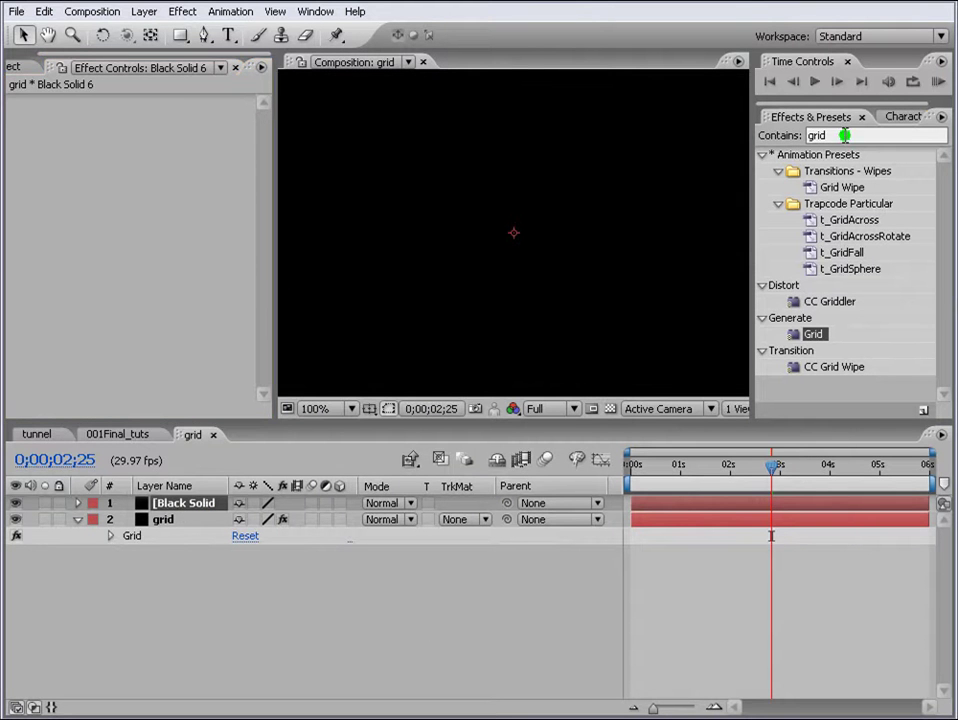
type("fract")
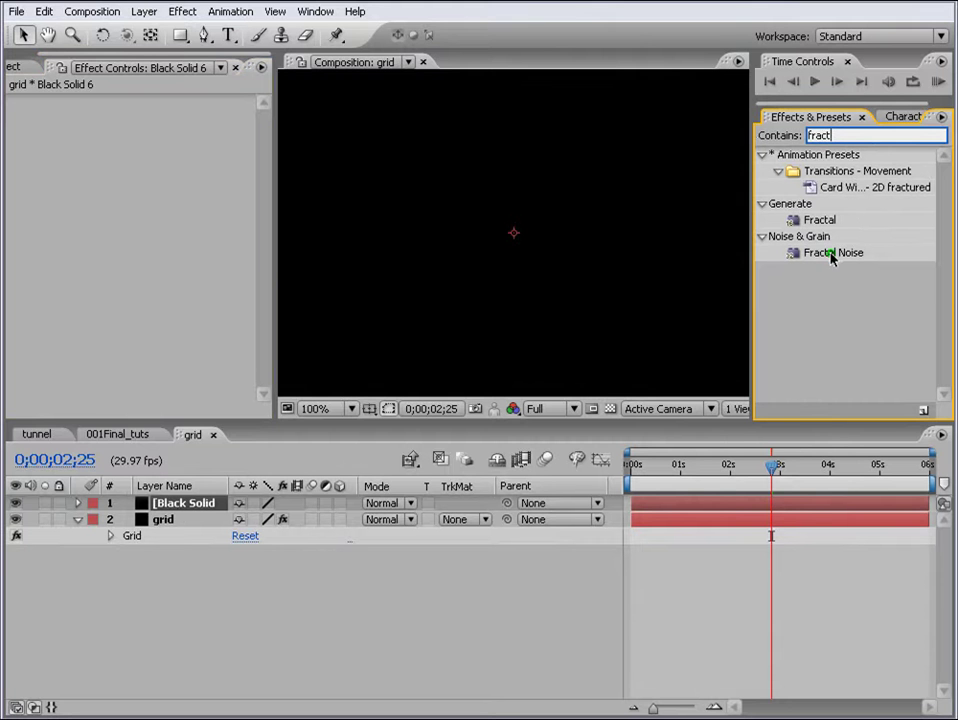
left_click_drag(834, 253, 785, 505)
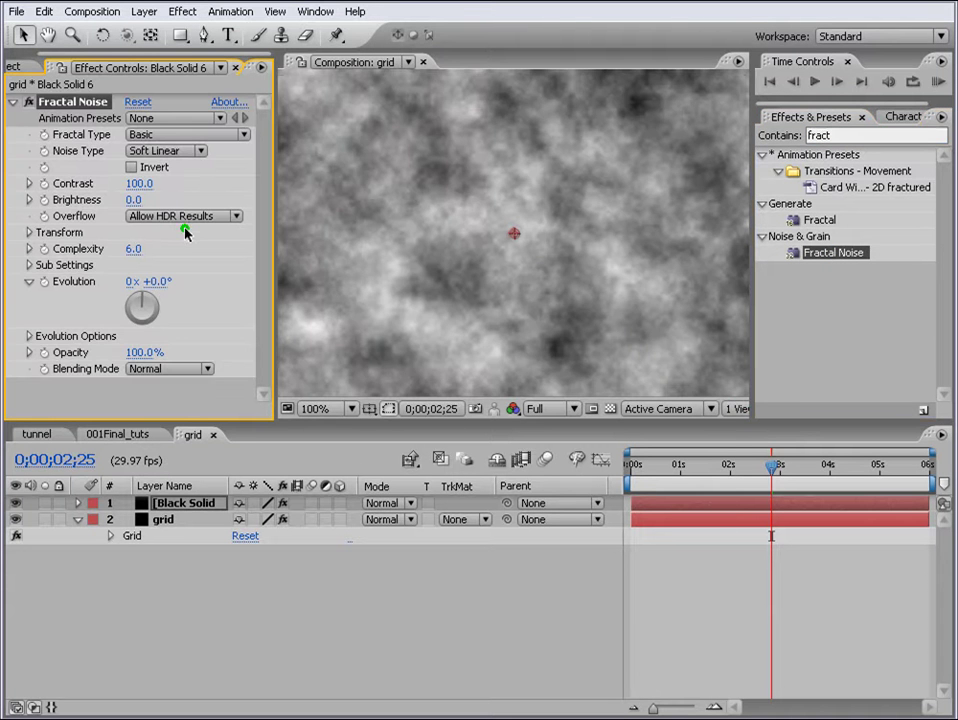
Set Fractal Noise to Strings type with Contrast 83 and Brightness -6.
left_click(192, 134)
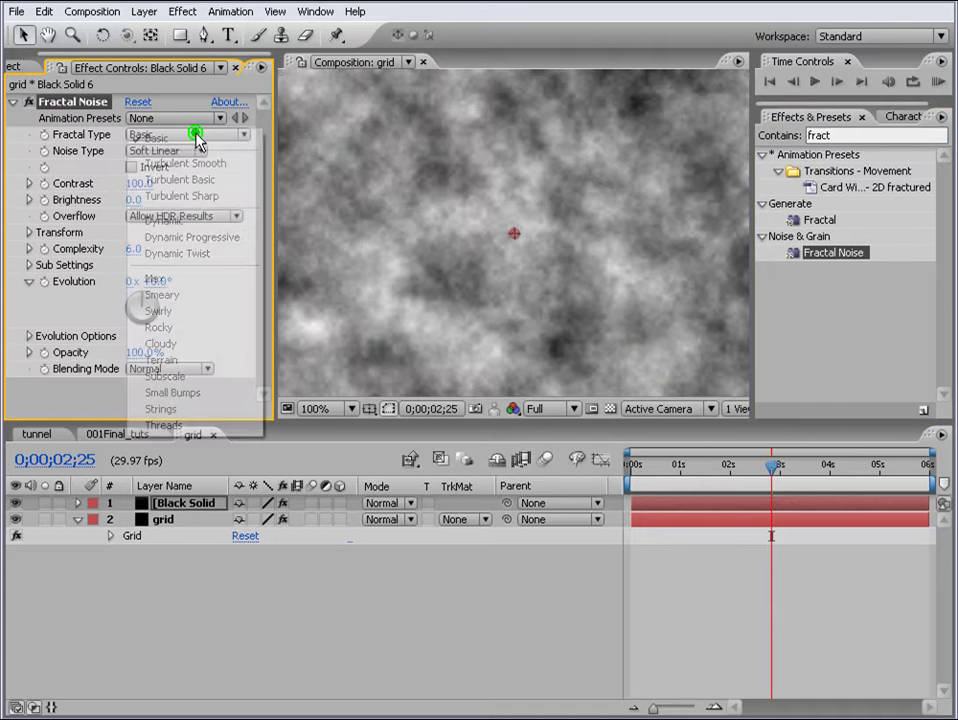
left_click(172, 406)
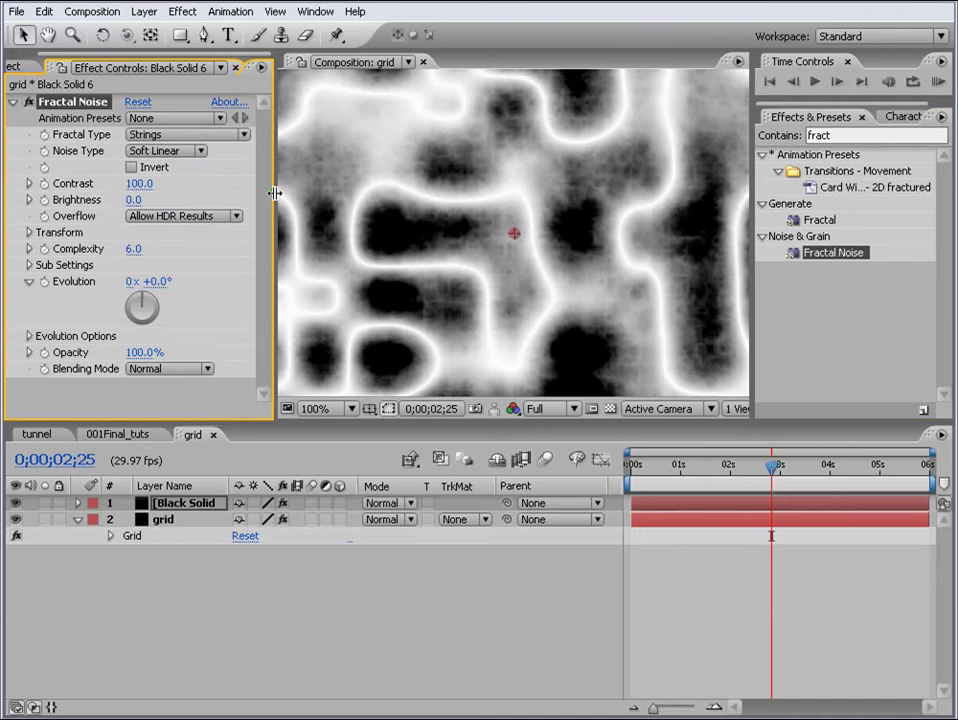
scroll(433, 220, "down", 2)
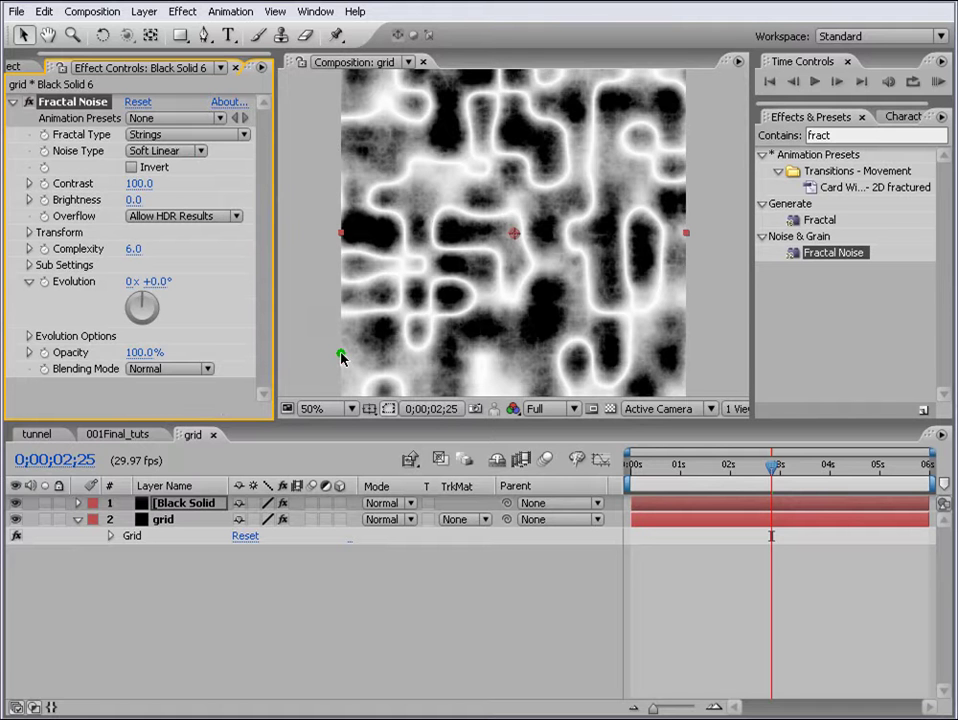
left_click(141, 184)
type("10083")
key("Return")
left_click_drag(135, 201, 127, 200)
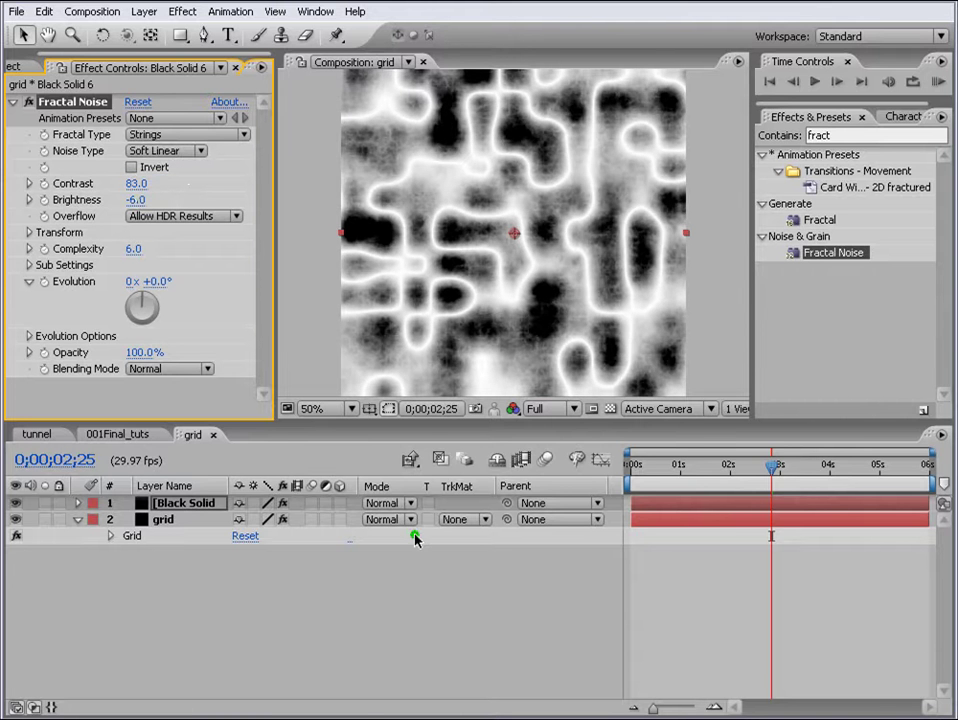
key("comma")
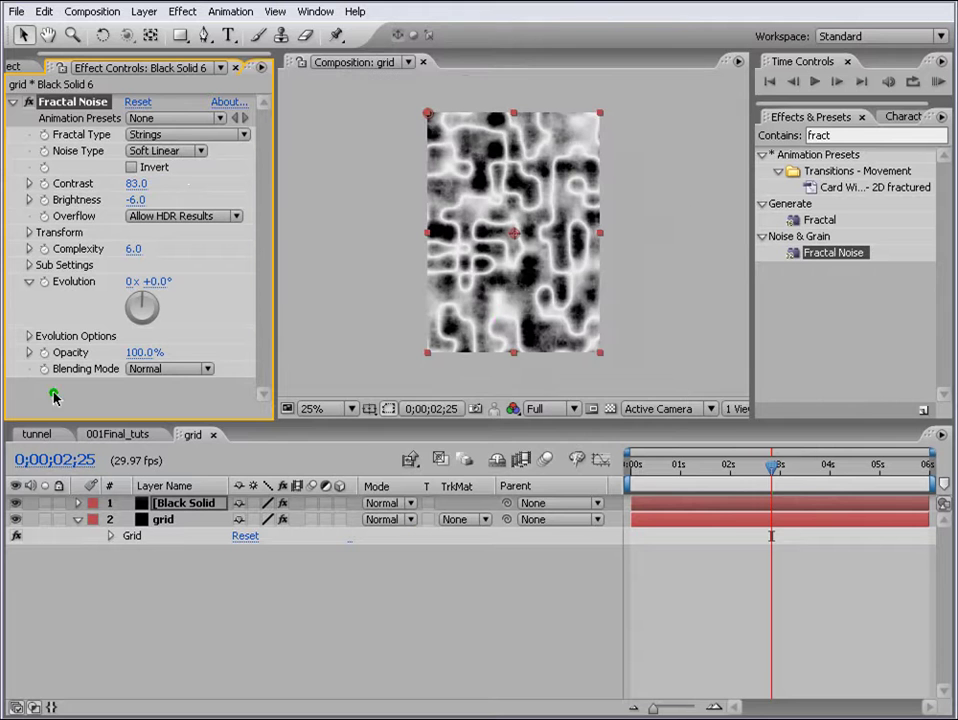
Drive the Fractal Noise Evolution with the expression time*100.
left_click(44, 284, "alt")
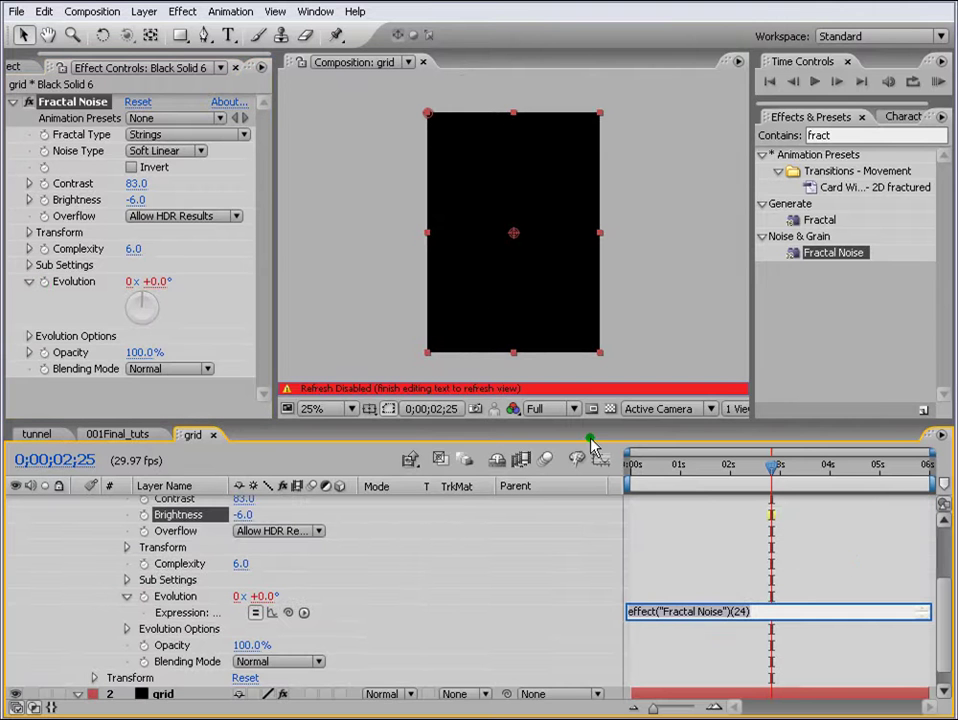
type("time")
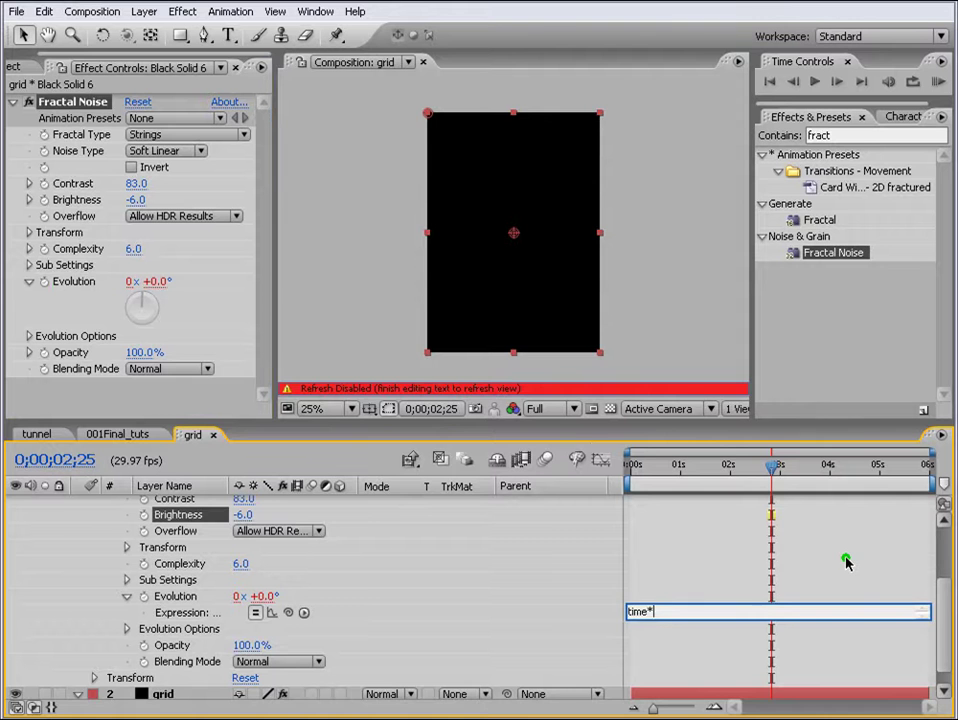
type("*100")
left_click(127, 513)
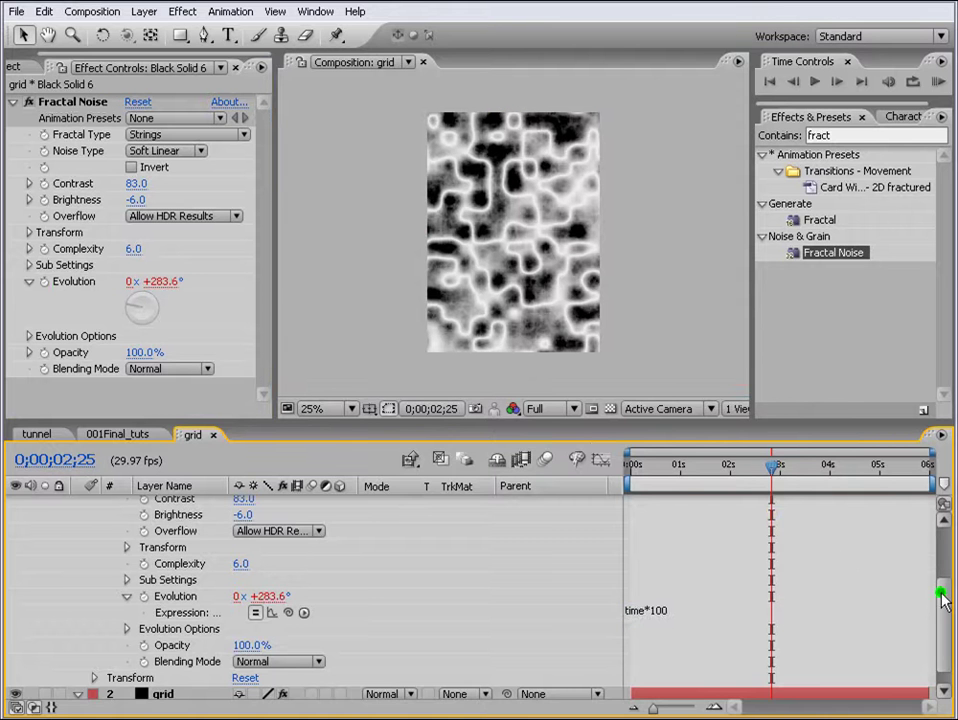
key("e")
Set the grid layer's track matte to Luma Matte using the noise layer.
left_click(483, 522)
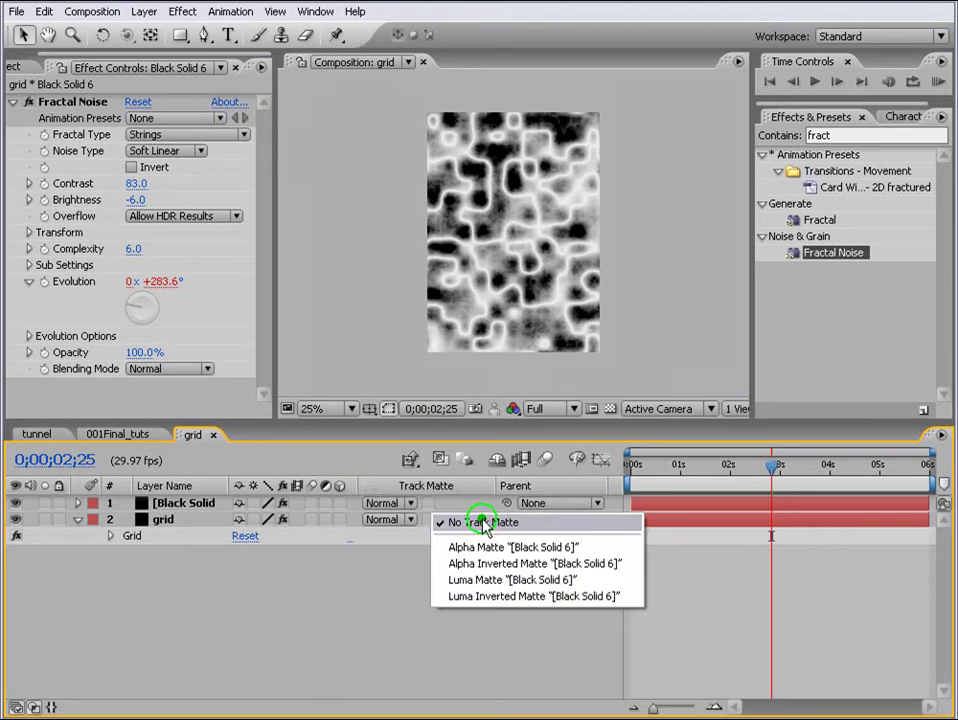
left_click(490, 580)
scroll(492, 244, "up", 4)
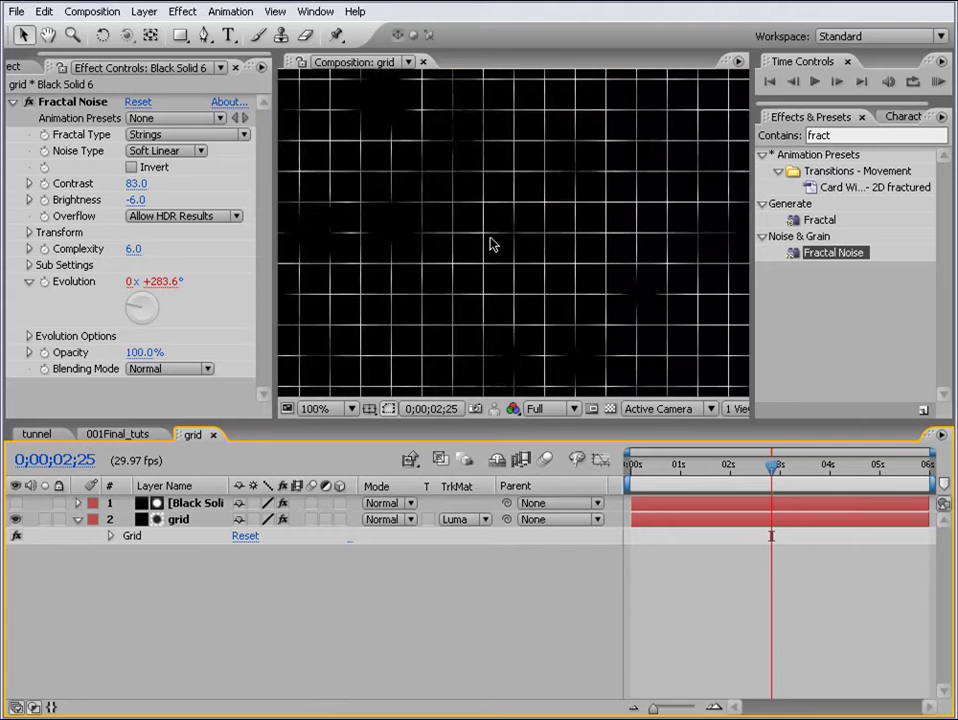
scroll(507, 246, "down", 2)
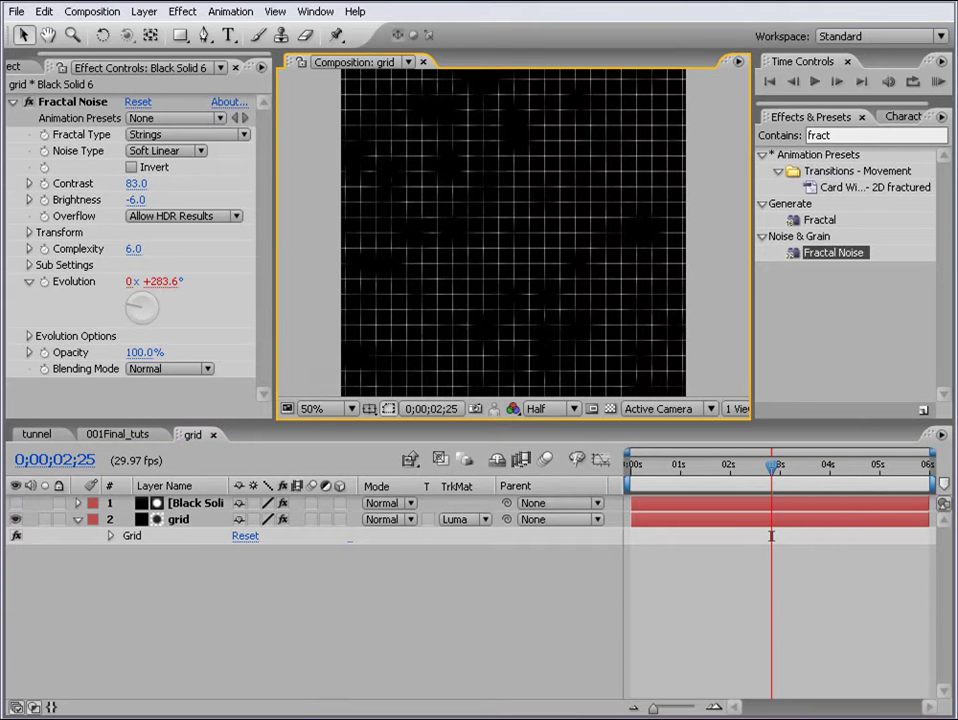
left_click(934, 80)
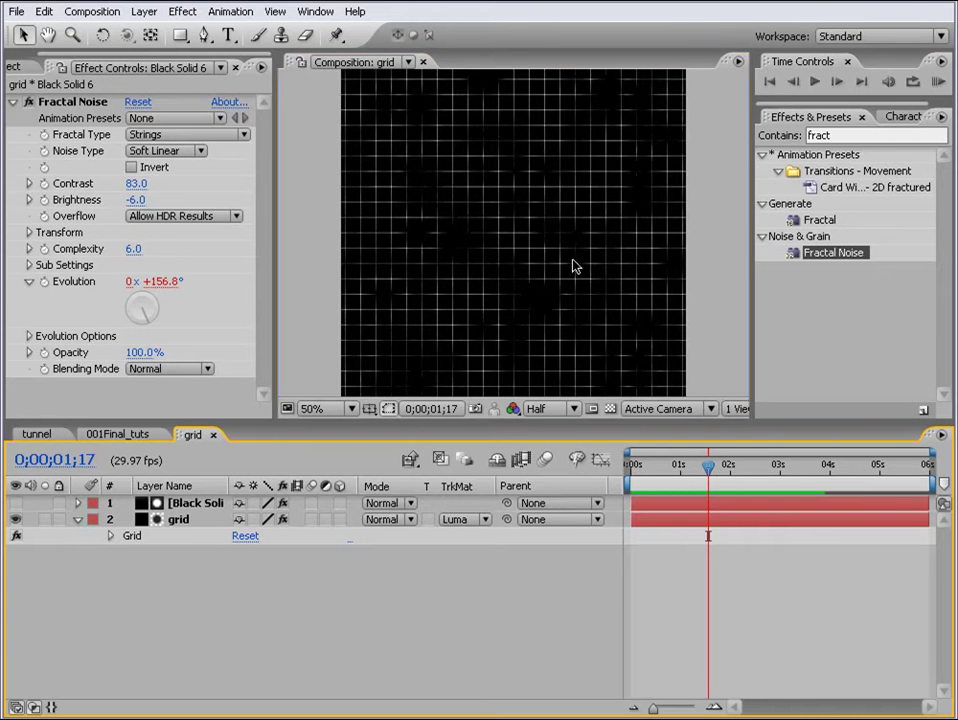
Scale the Fractal Noise to 158 and return to the 001Final_tuts comp.
left_click(29, 232)
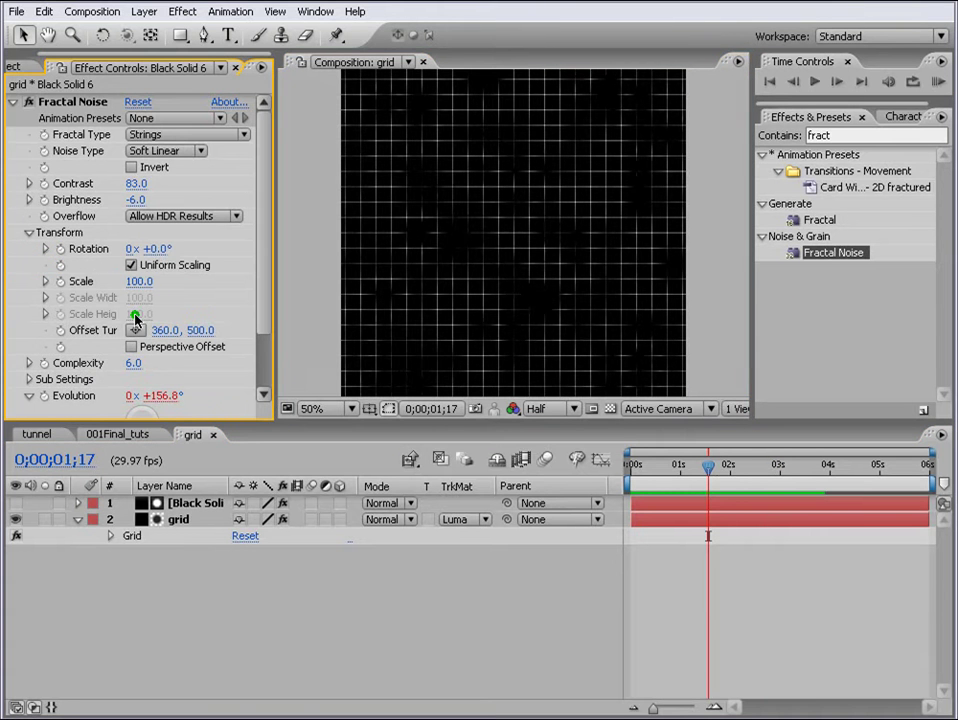
left_click_drag(140, 289, 188, 278)
scroll(472, 274, "down", 1)
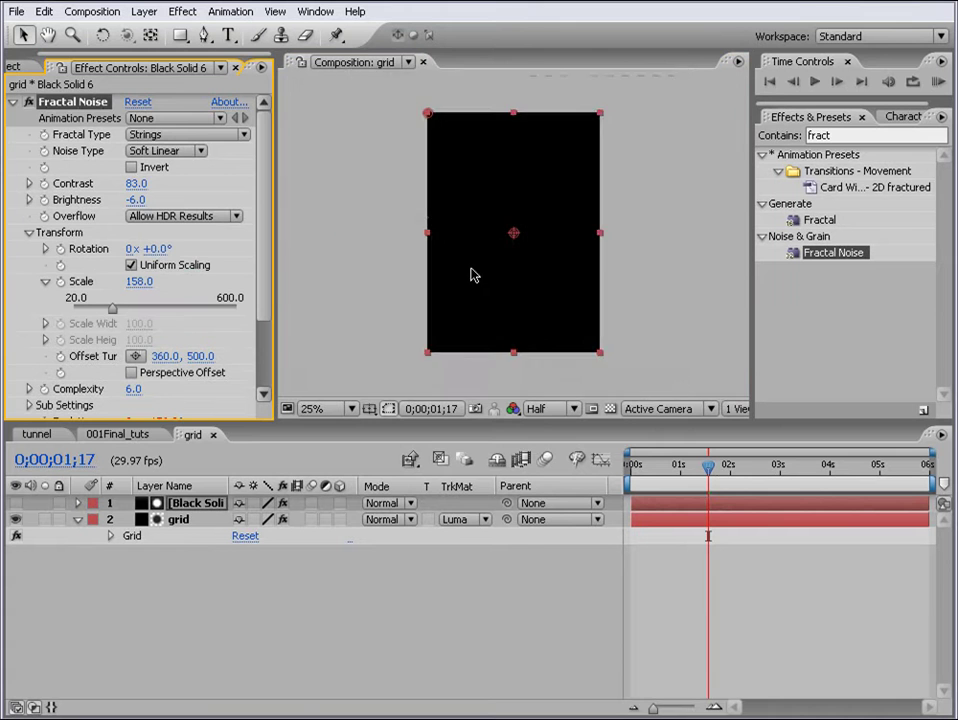
scroll(472, 274, "up", 1)
left_click(120, 434)
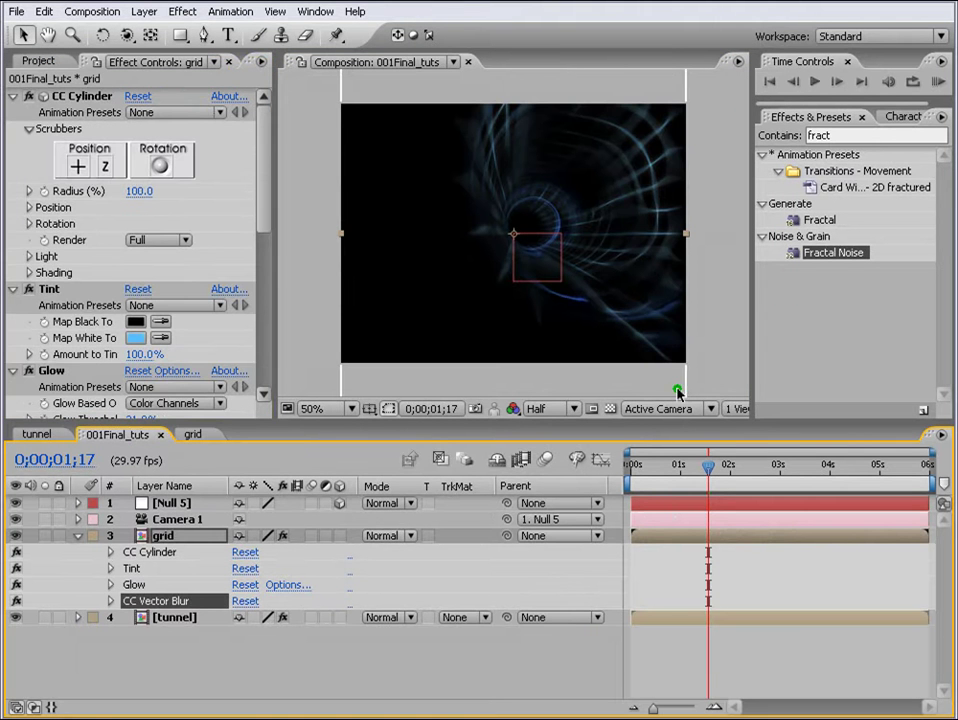
Shift the tunnel's Tint Map White To colour hue from 220 to 210.
left_click(172, 617)
key("e")
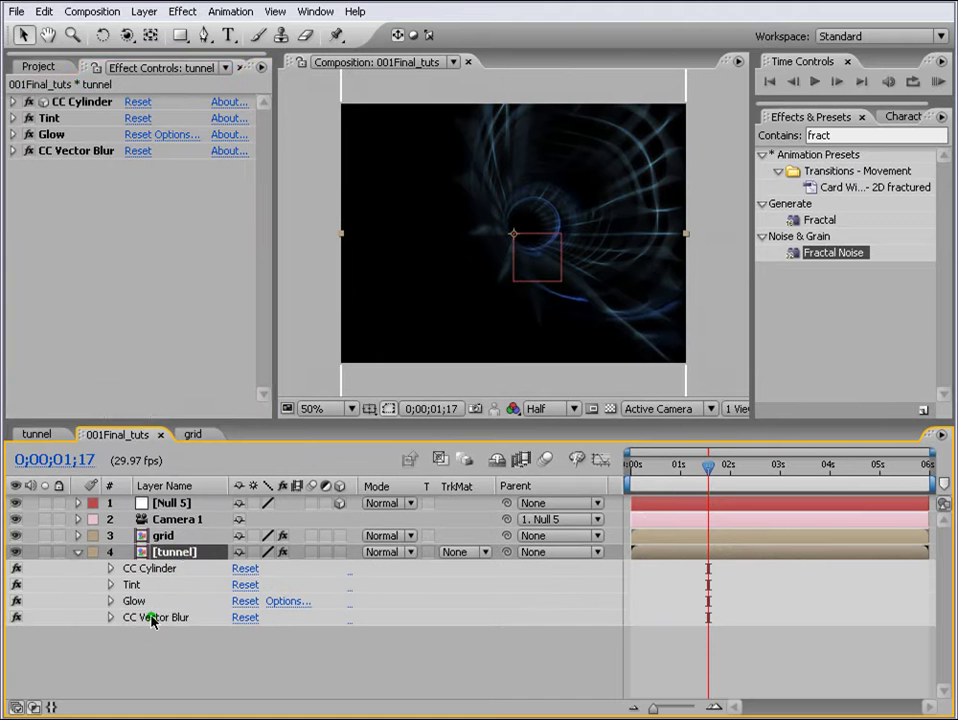
left_click(154, 617)
left_click(13, 150)
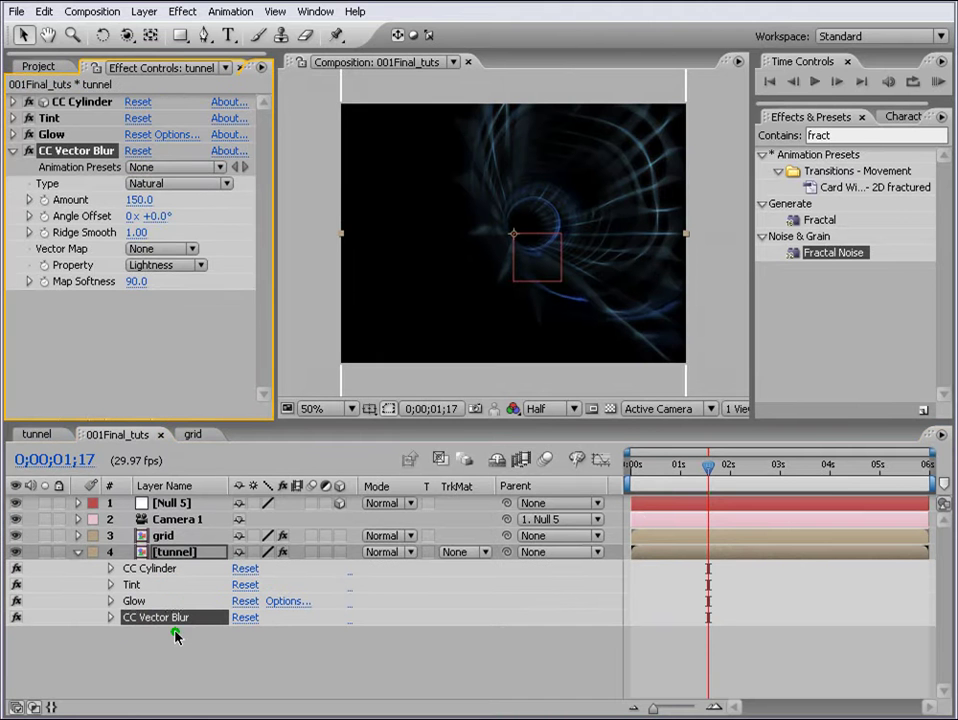
left_click(13, 118)
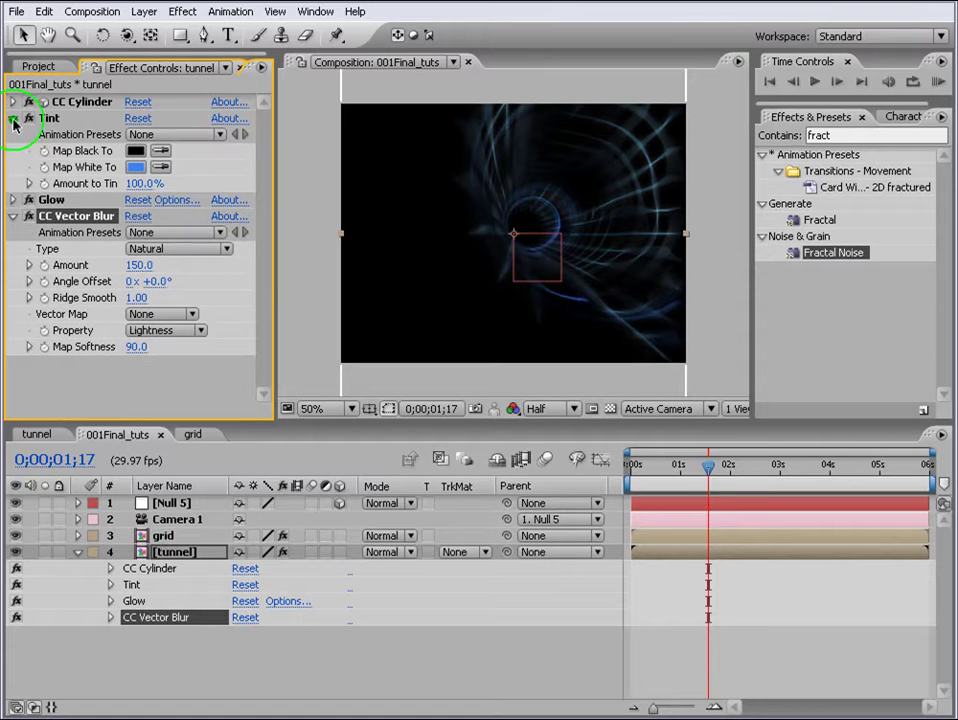
left_click(135, 167)
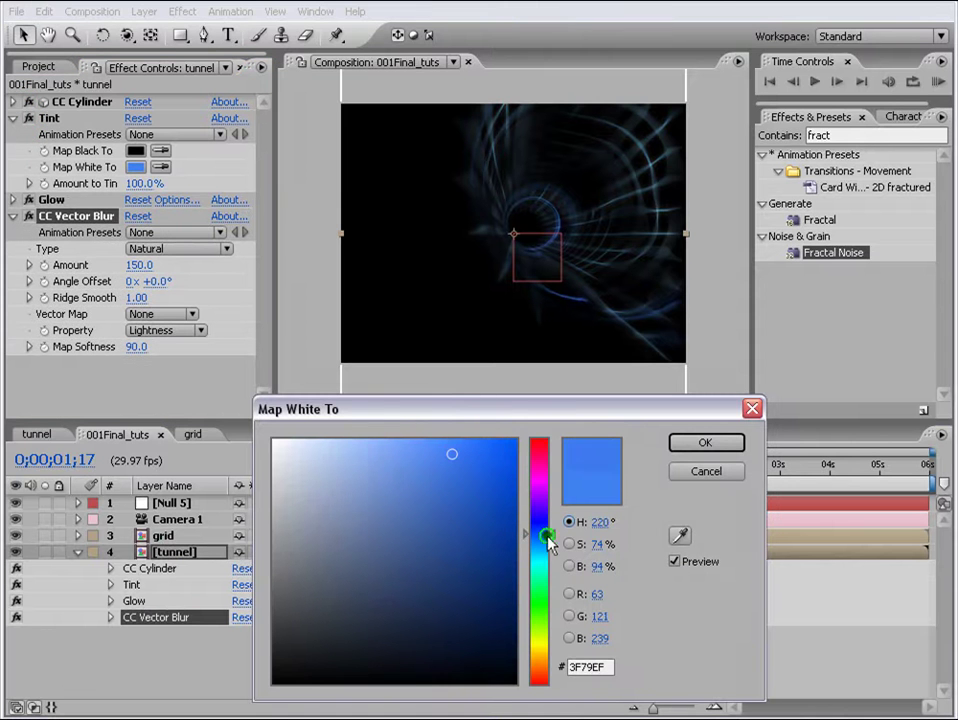
left_click_drag(547, 536, 549, 541)
left_click(703, 443)
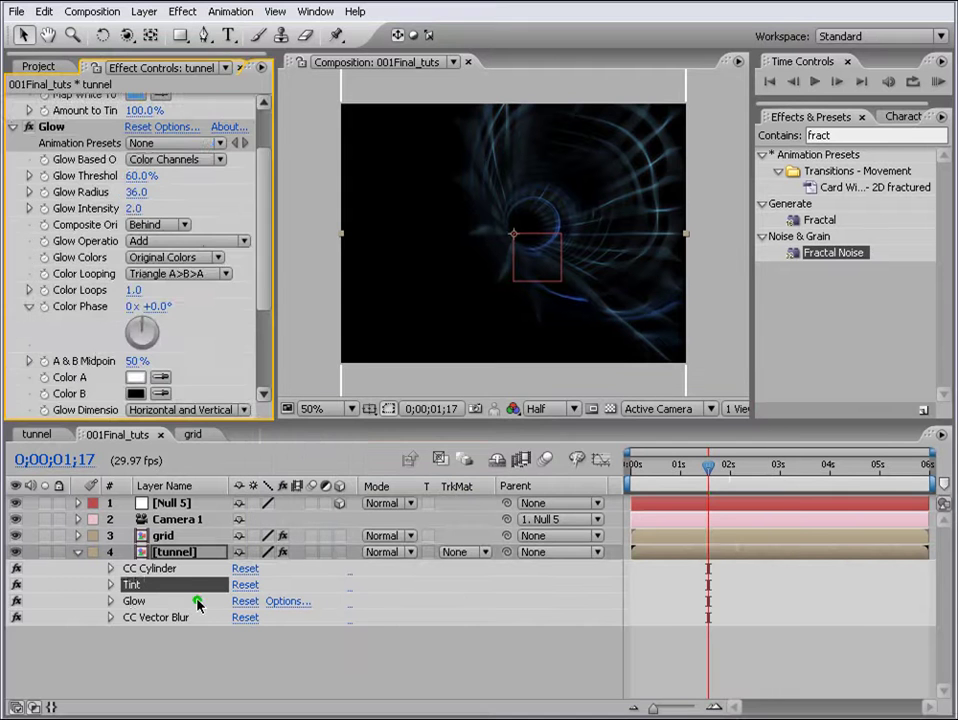
Set the grid's CC Vector Blur Amount to 100 and begin editing Map Softness.
left_click(163, 537)
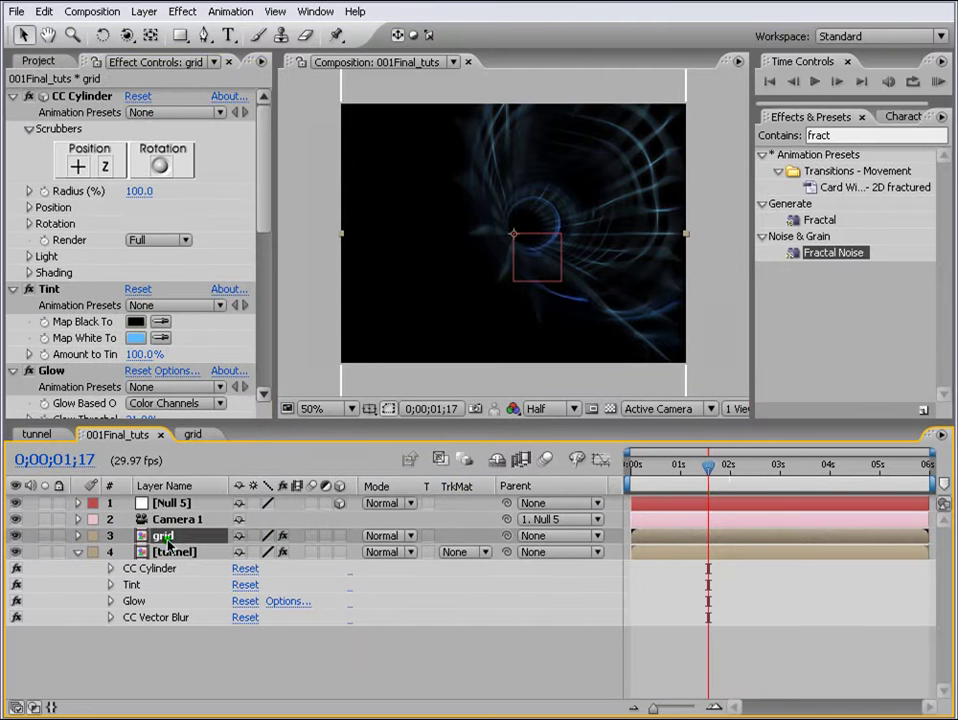
scroll(182, 310, "down", 8)
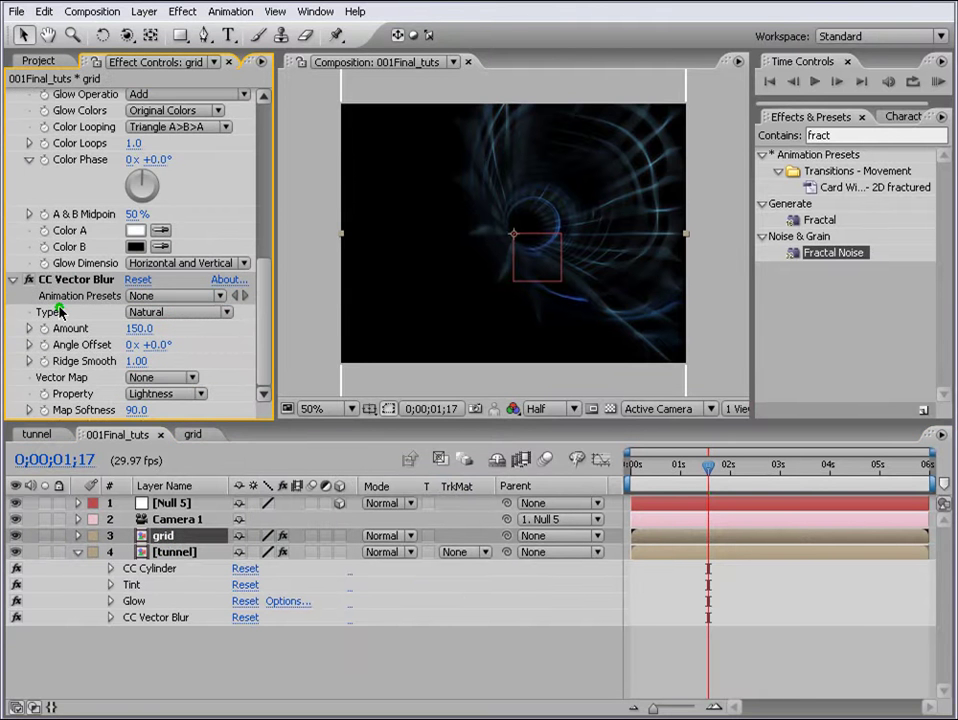
left_click(139, 329)
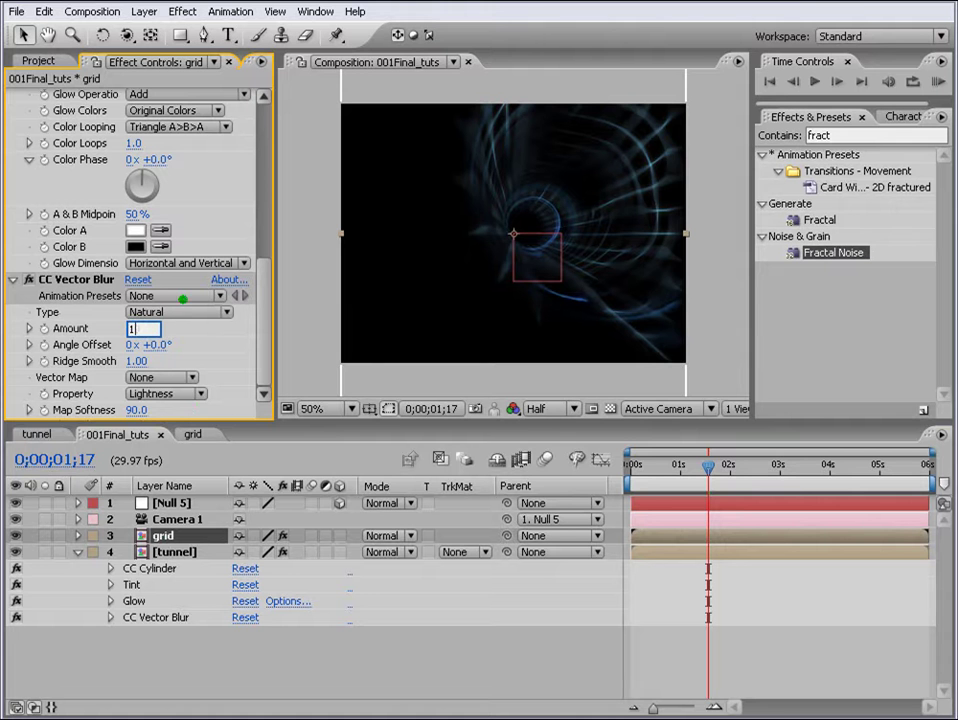
type("100")
key("Return")
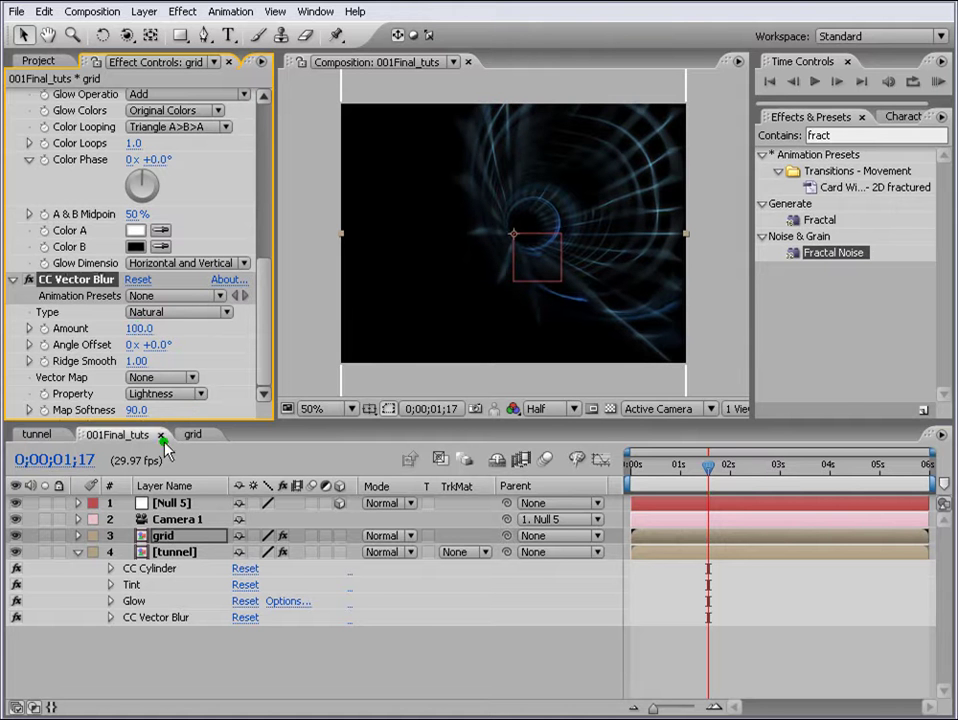
left_click(130, 412)
Finish the Map Softness entry, then keyframe Null 5's Position at frame 16.
type("90")
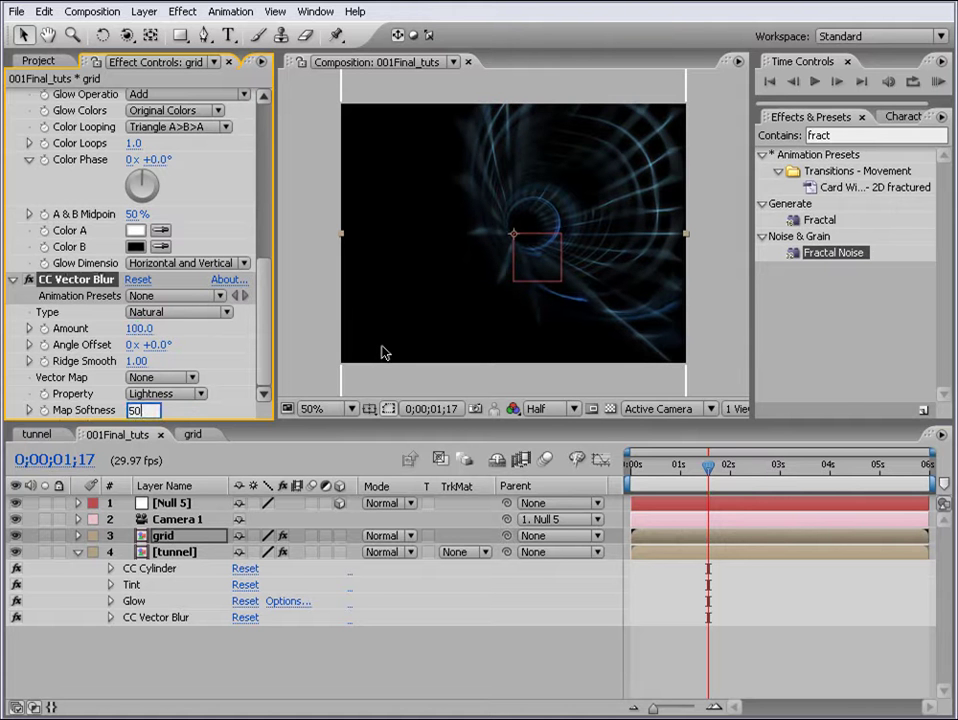
key("Return")
left_click(158, 504)
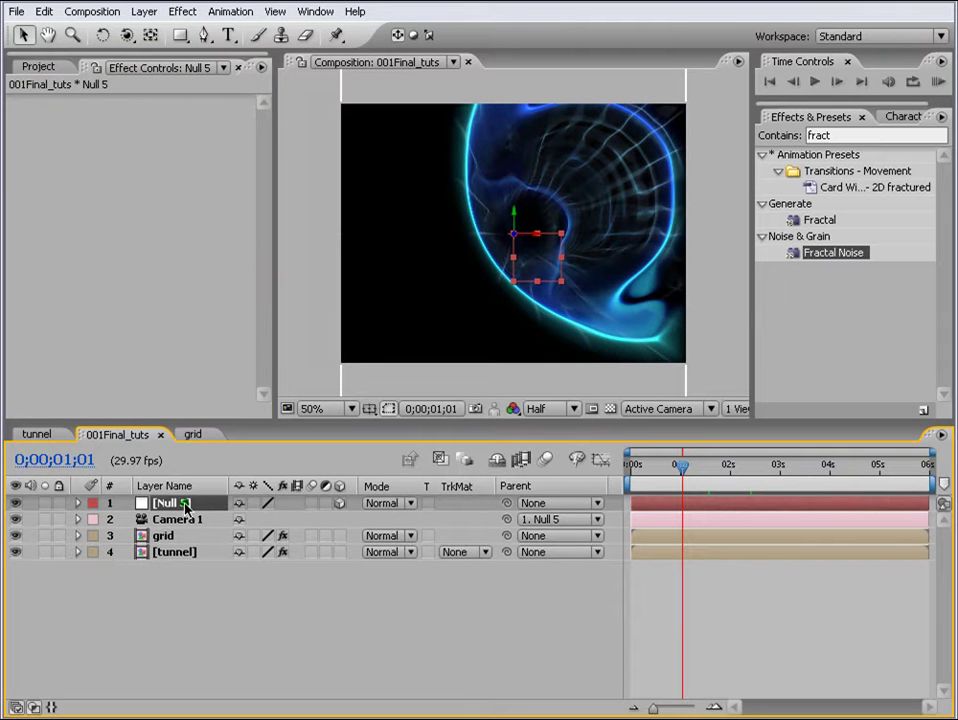
key("p")
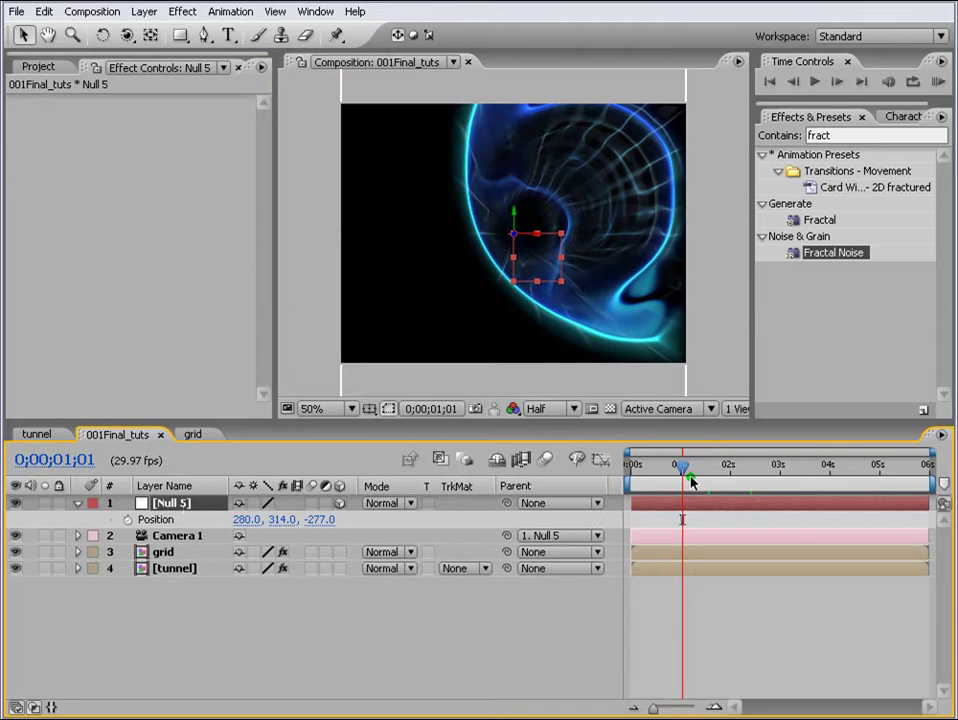
mouse_move(683, 465)
left_mouse_down()
mouse_move(658, 474)
mouse_move(710, 466)
mouse_move(688, 466)
mouse_move(691, 478)
left_mouse_up()
key("=")
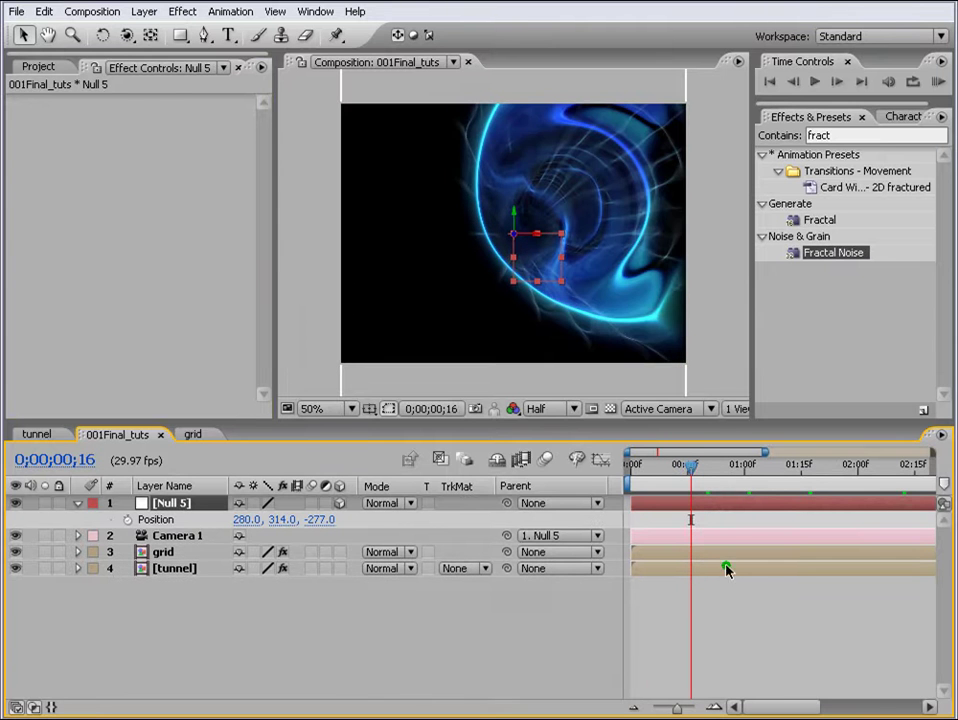
left_click(125, 521)
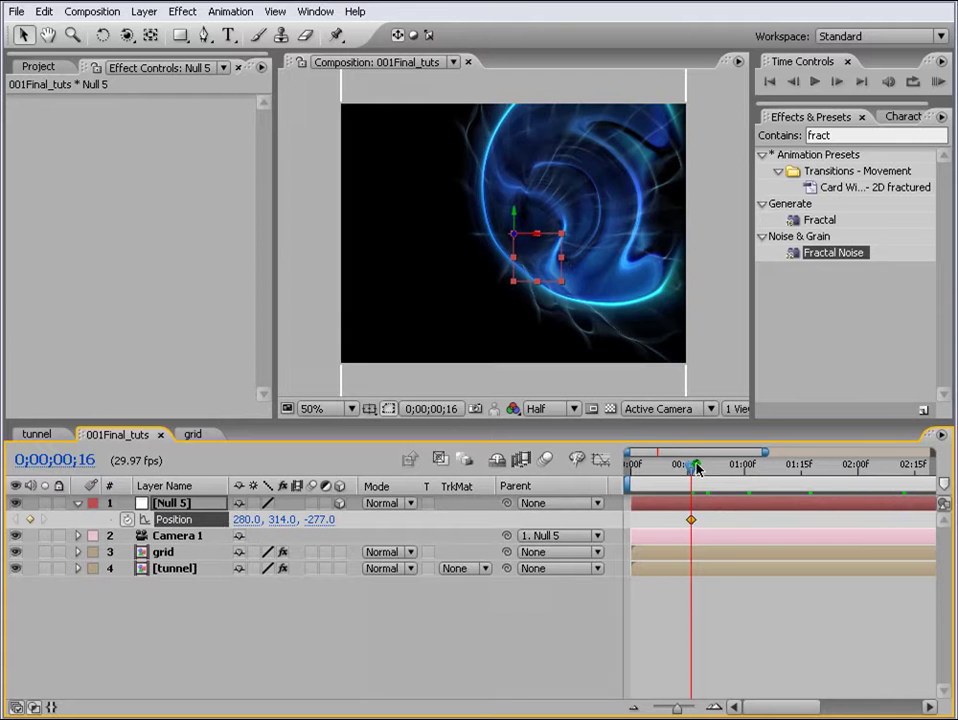
At frame 0, set Null 5's Position to 222, 345, -556.
left_click_drag(694, 470, 590, 482)
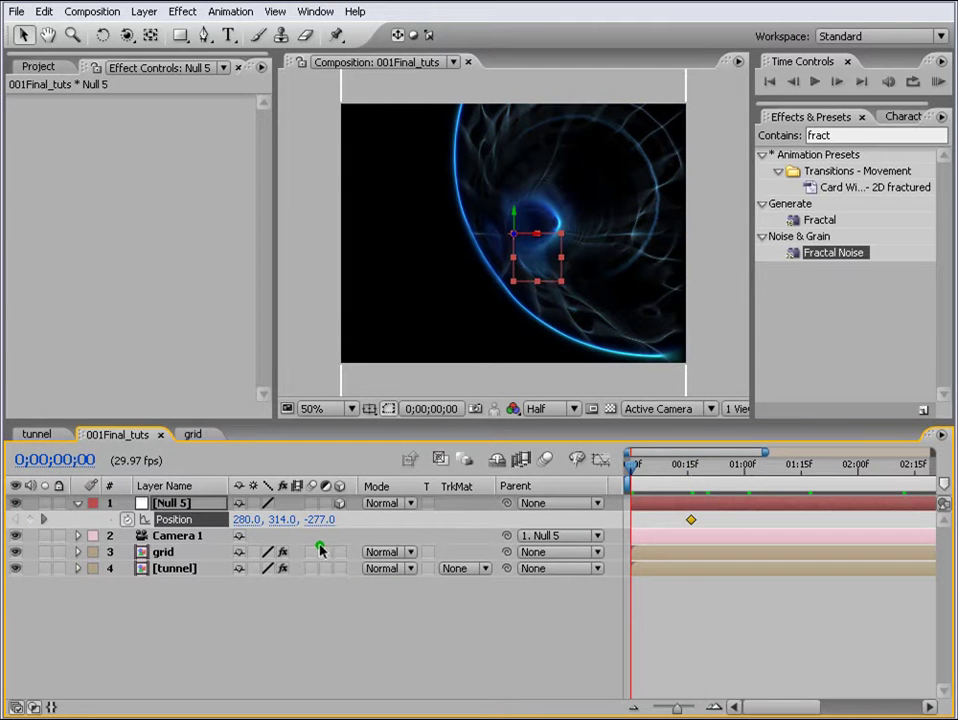
left_click_drag(325, 522, 244, 532)
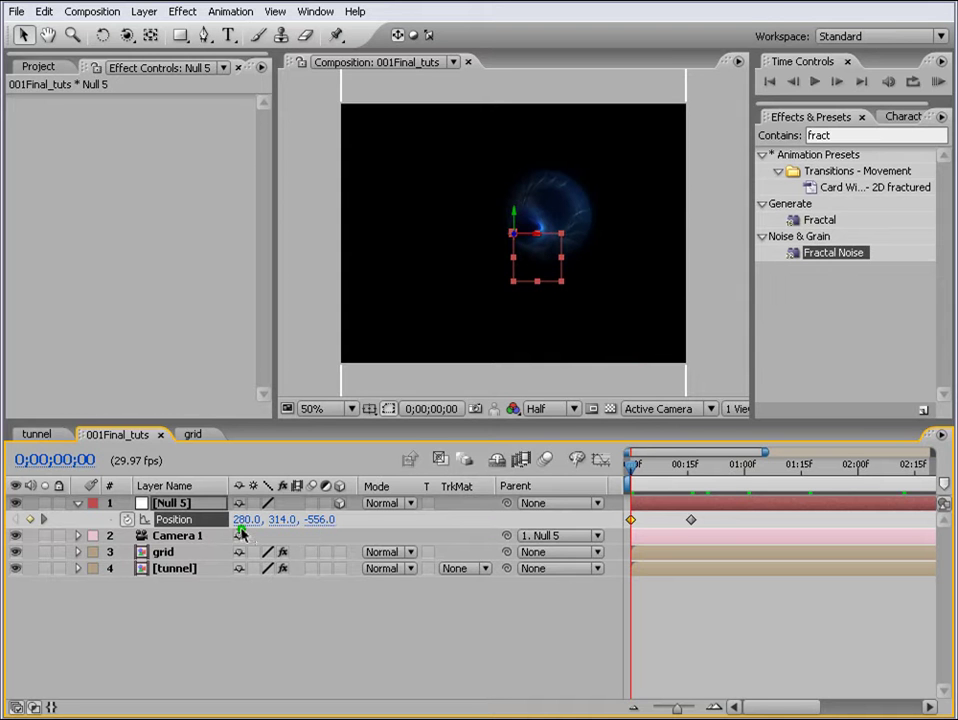
left_click_drag(240, 528, 188, 517)
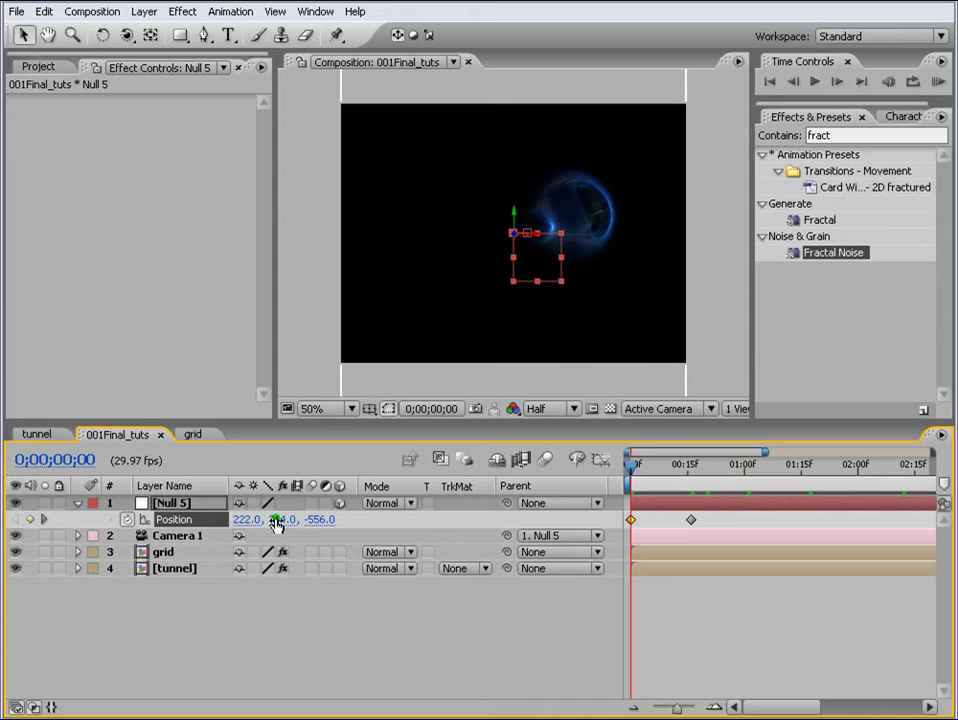
left_click_drag(284, 521, 385, 524)
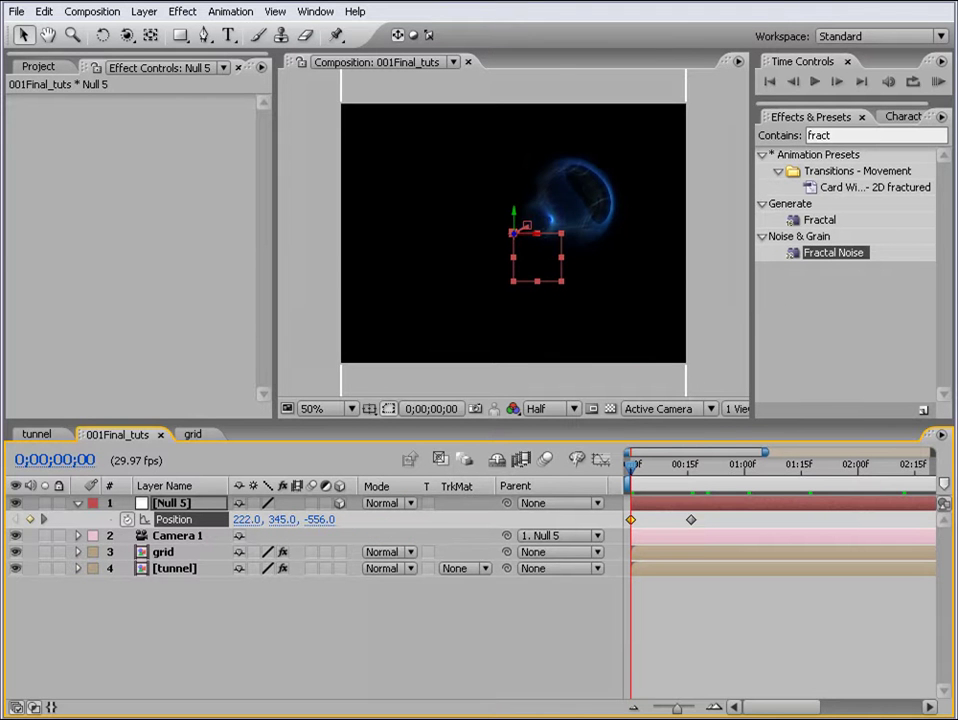
left_click_drag(632, 466, 686, 473)
left_click_drag(712, 477, 925, 466)
left_click_drag(680, 705, 640, 703)
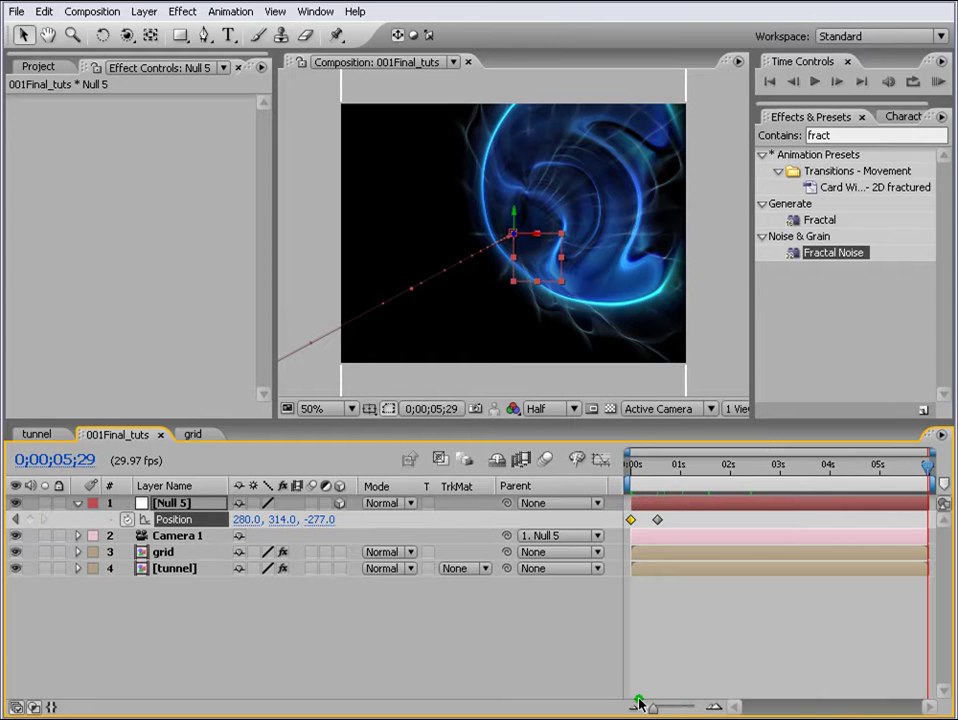
At the final keyframe, set Null 5's Position to X 320, Y 240 and Z depth 753.
left_click_drag(928, 466, 948, 466)
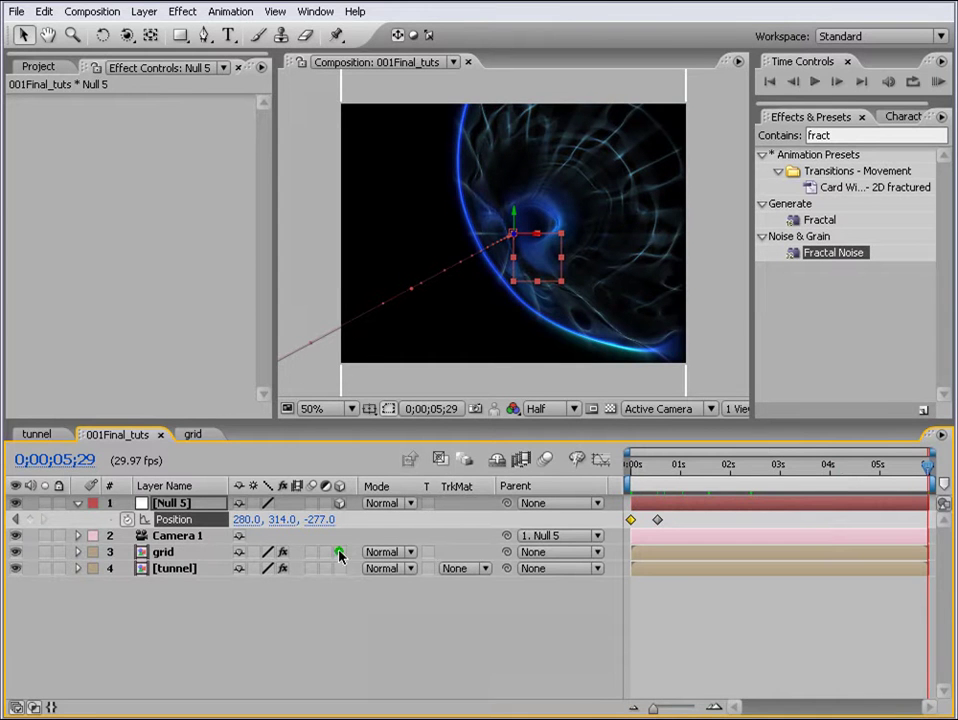
left_click(243, 520)
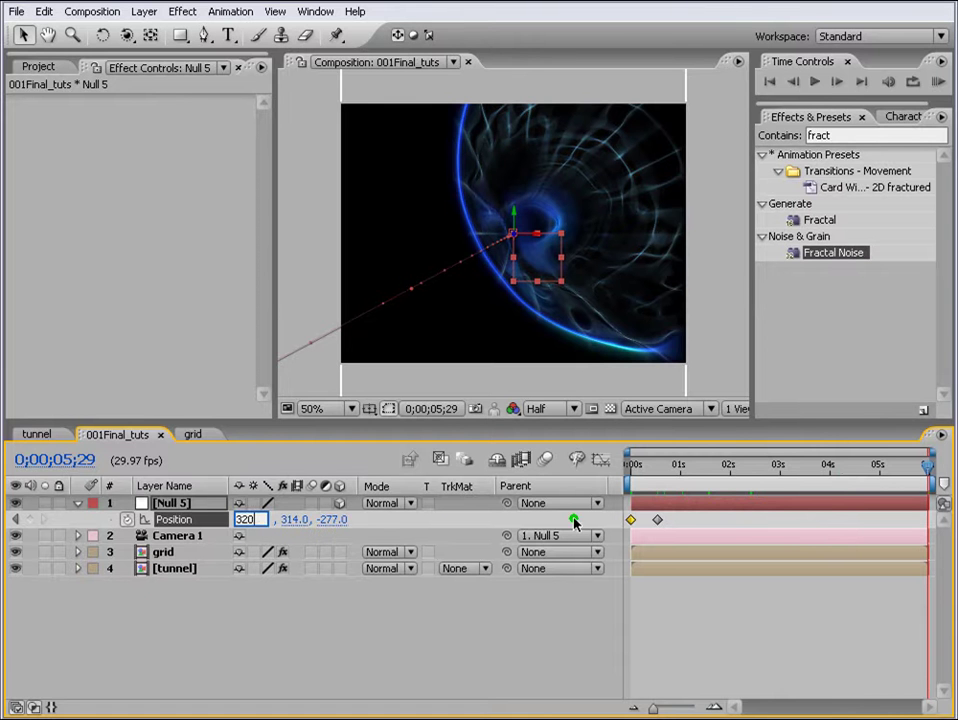
type("320")
left_click(294, 520)
type("2")
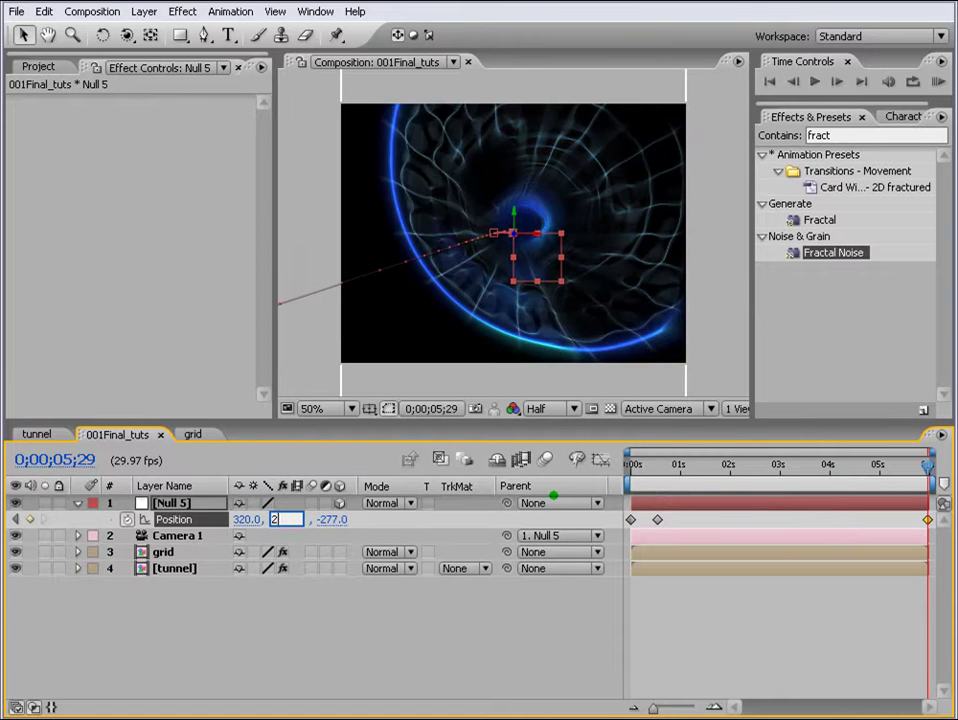
type("40")
left_click_drag(919, 466, 929, 466)
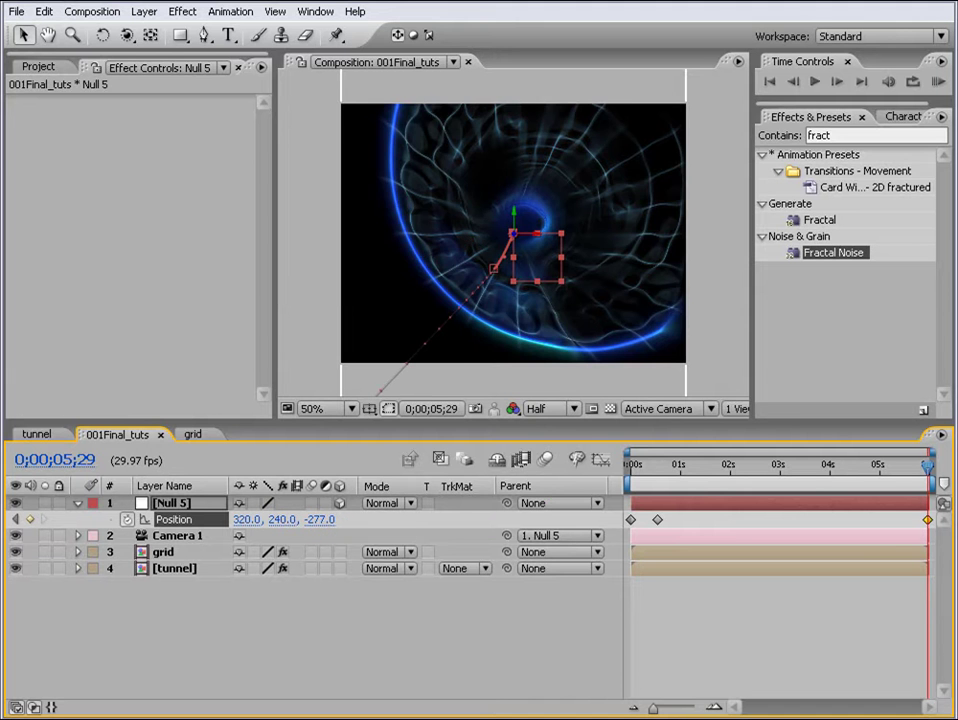
left_click_drag(322, 526, 383, 533)
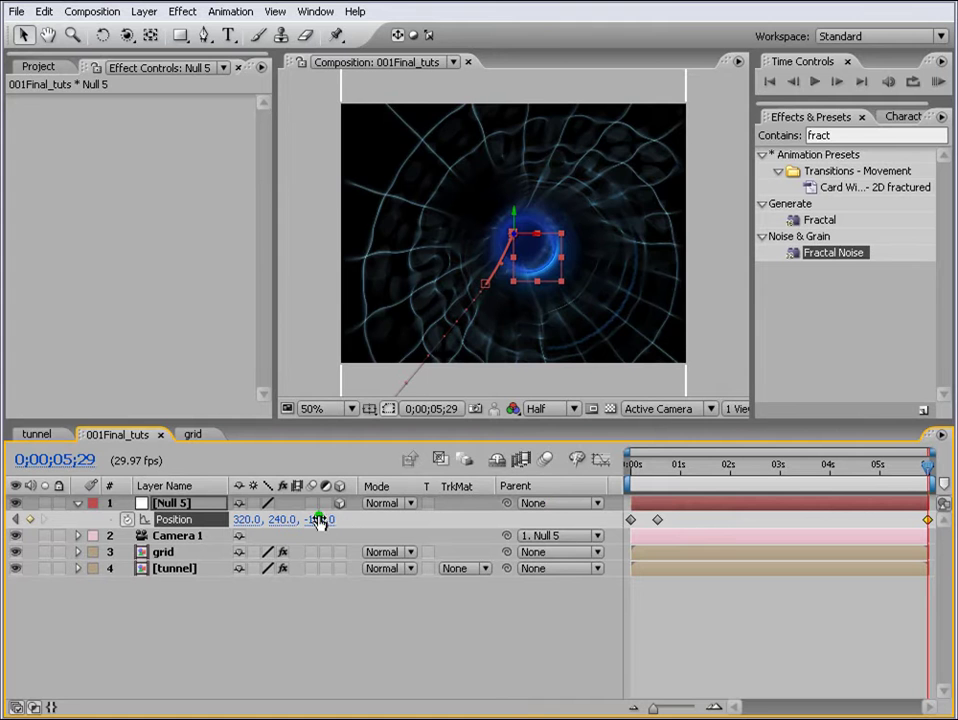
left_click_drag(318, 522, 391, 520)
left_click(333, 522)
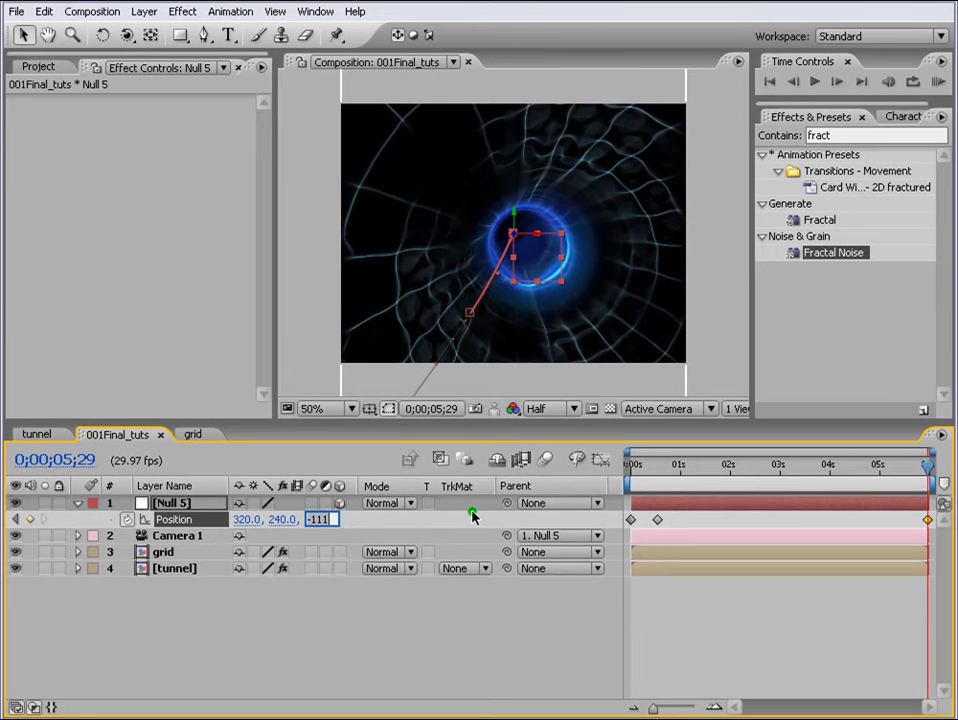
type("733")
key("Return")
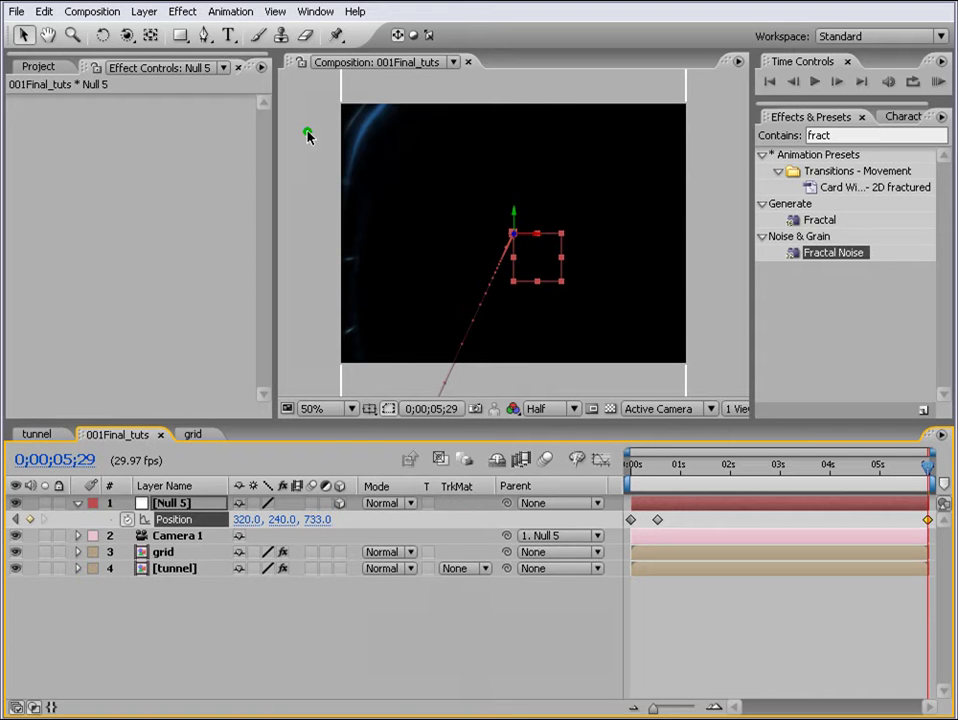
left_click_drag(317, 519, 331, 560)
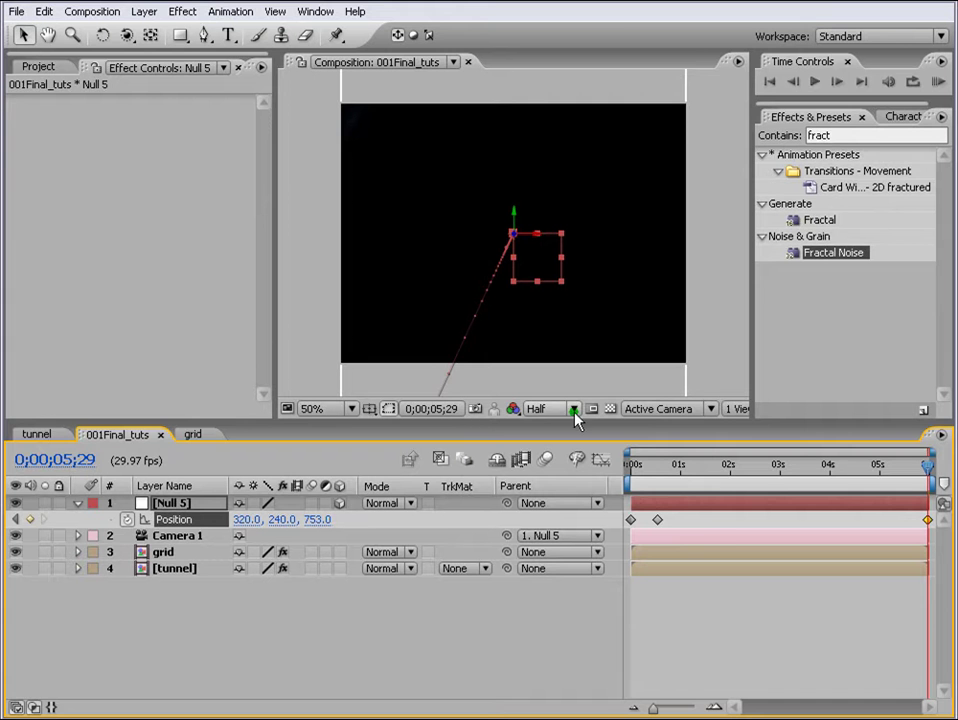
left_click(706, 412)
left_click(690, 582)
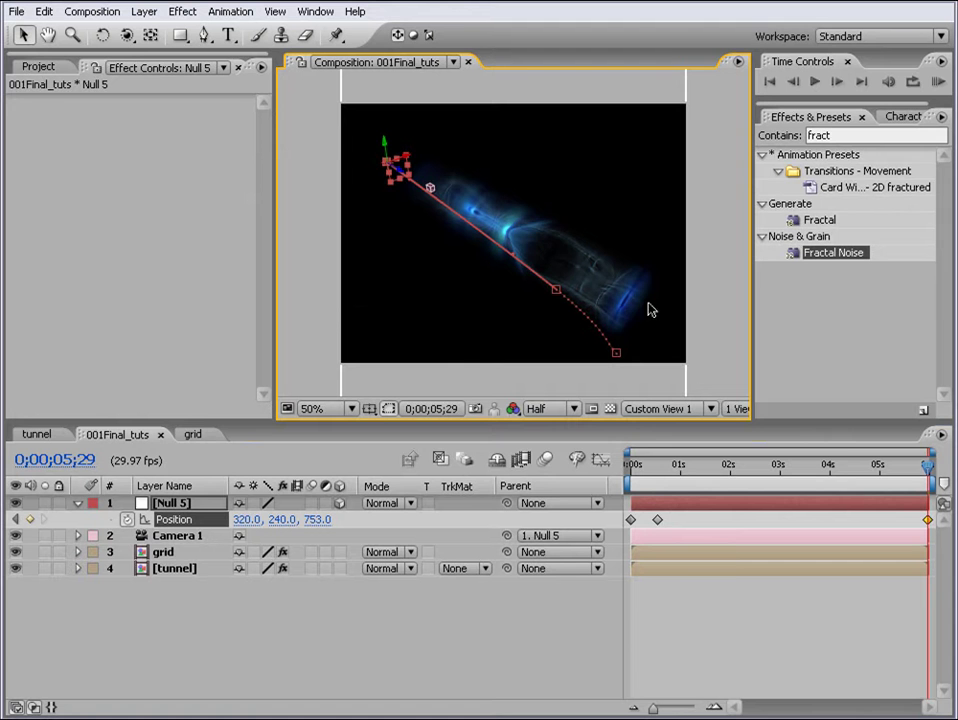
left_click(689, 472)
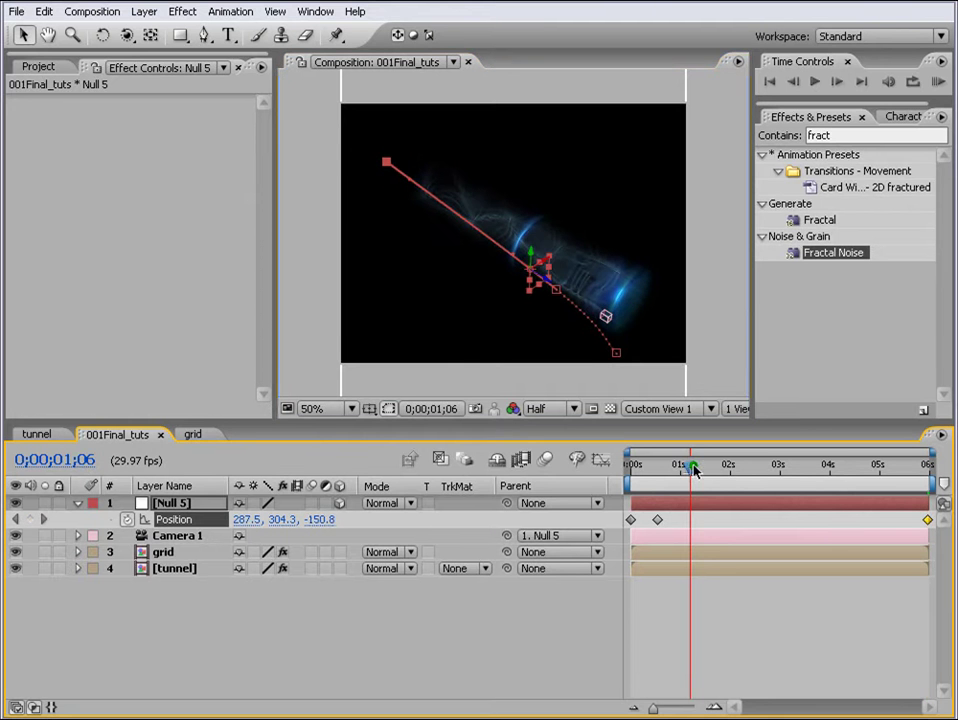
left_click_drag(693, 472, 858, 470)
left_click(668, 408)
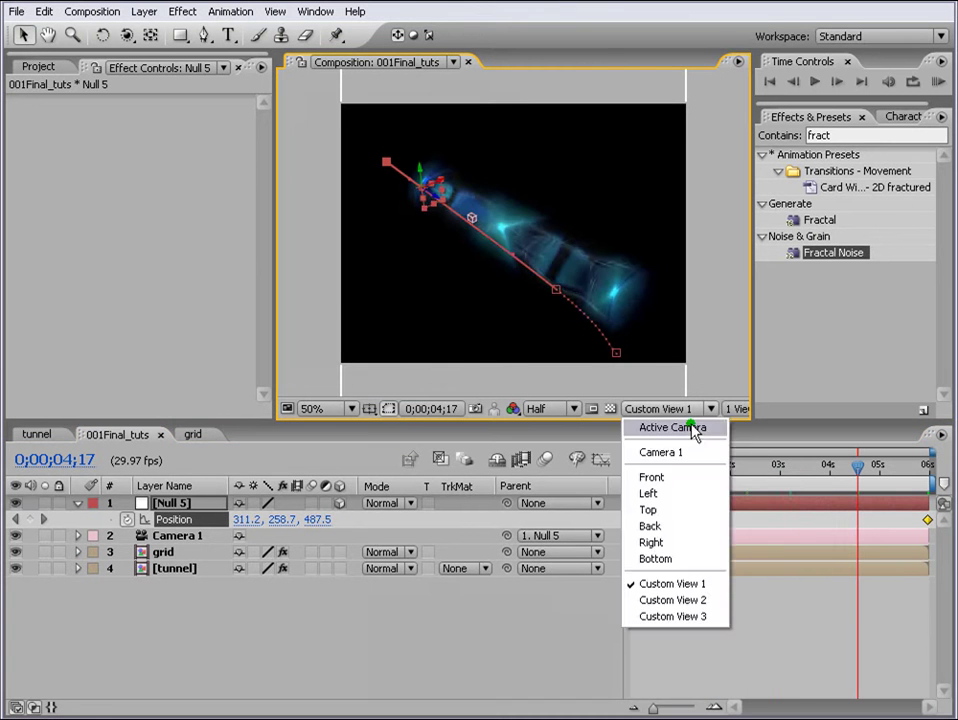
left_click(692, 428)
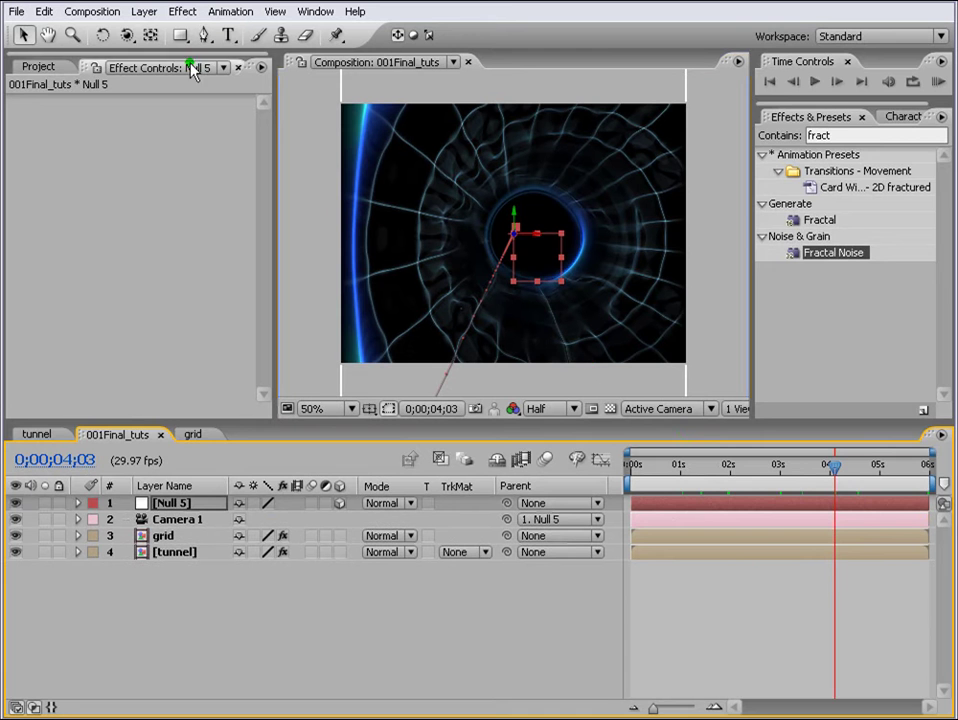
Create a two-line 'MAX' / 'AFTER' text layer and make it 3D.
left_click(229, 35)
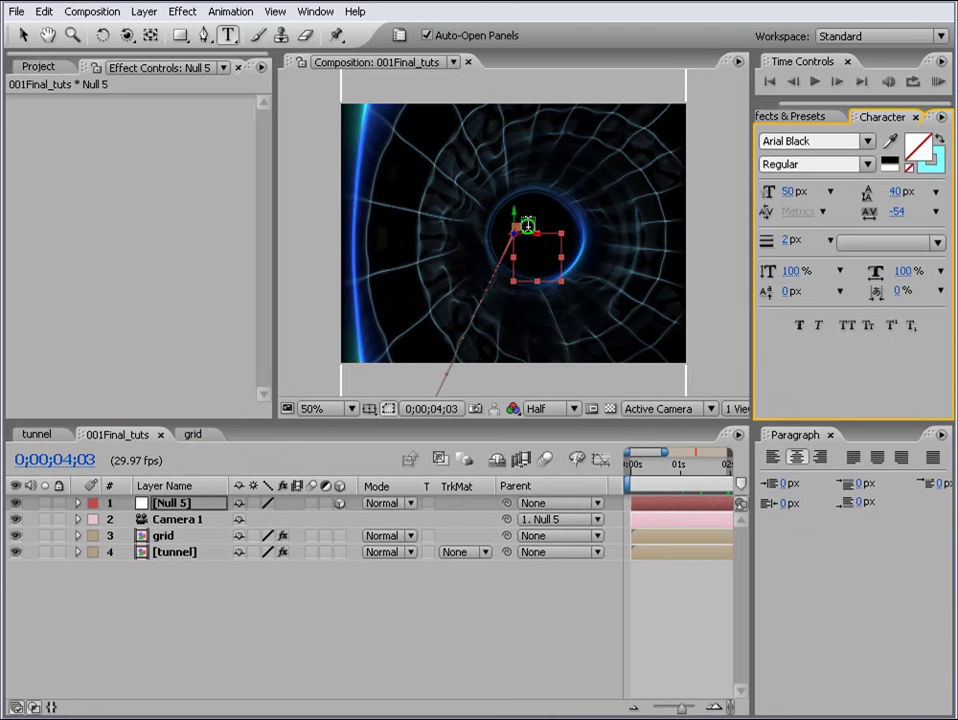
left_click(528, 226)
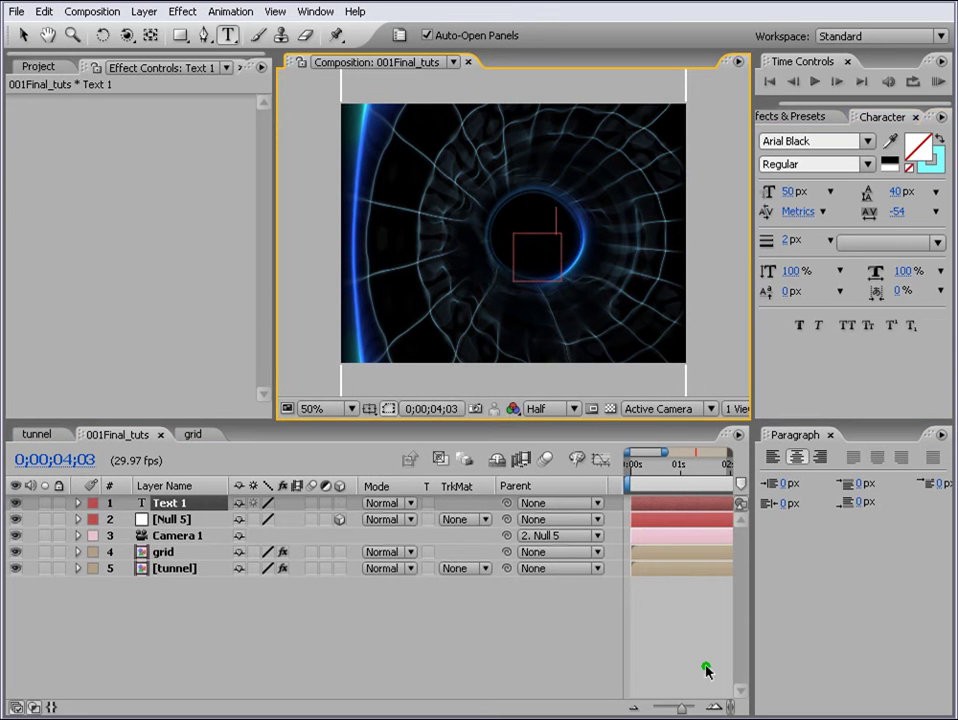
type("MAX")
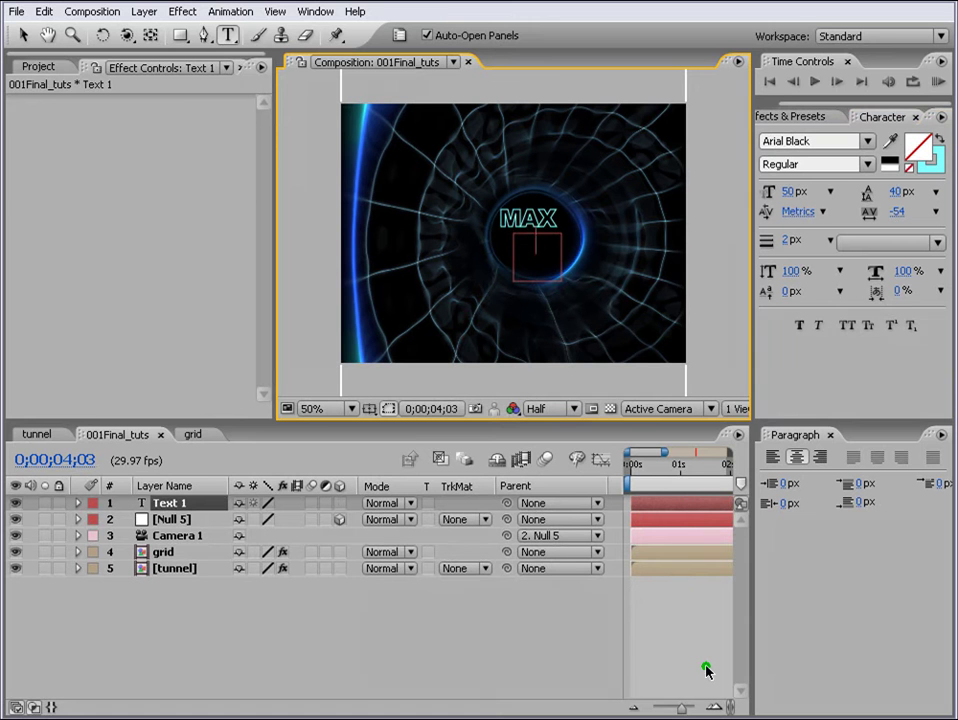
key("Return")
type("AFTER")
key("KP_Enter")
key("v")
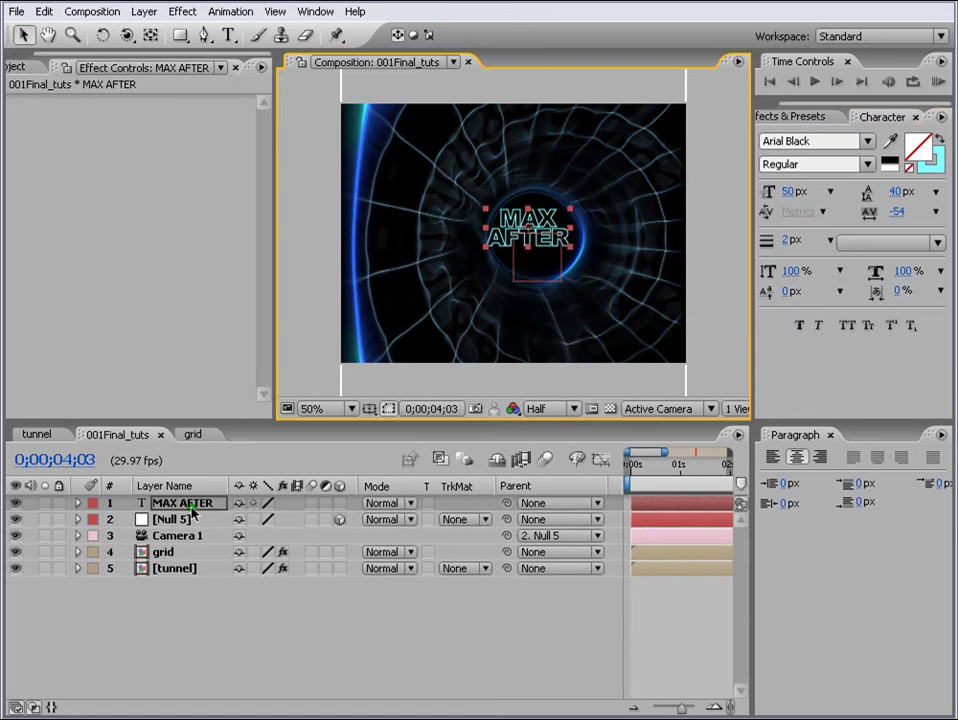
left_click(340, 503)
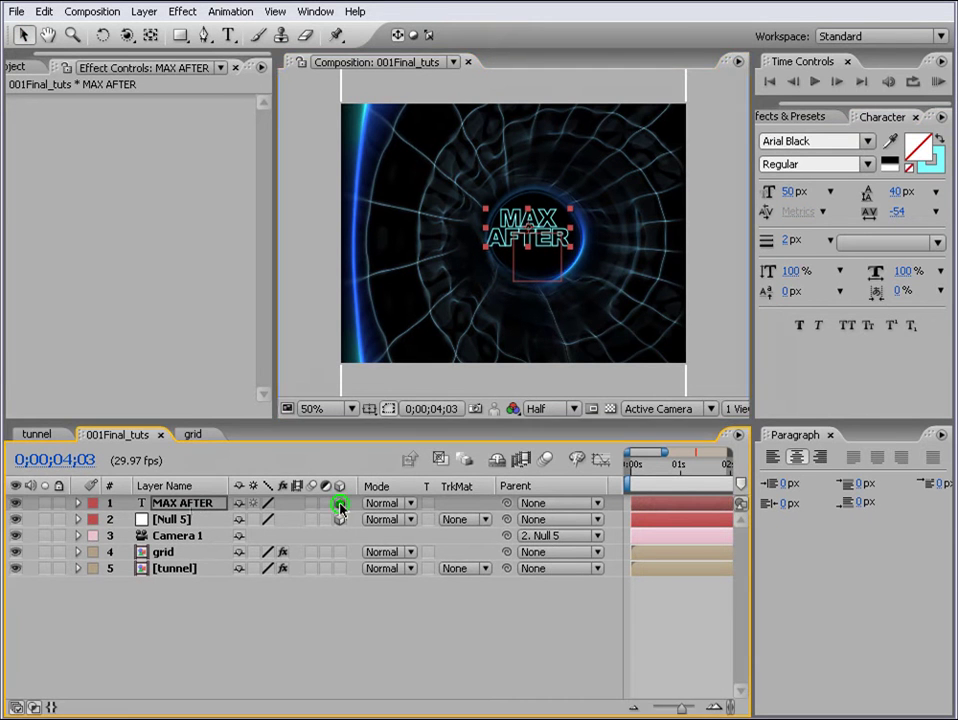
At the comp's end, set the MAX AFTER text's Position Z to 740, matching the null.
left_click(168, 519)
key("p")
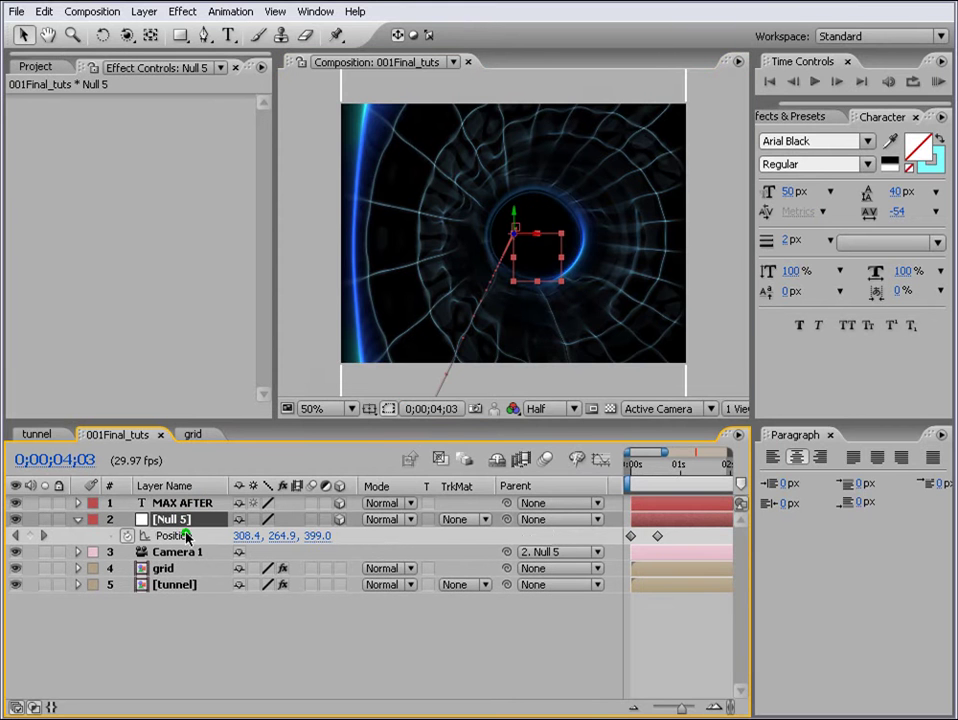
left_click(330, 543)
left_click_drag(665, 706, 653, 708)
key("End")
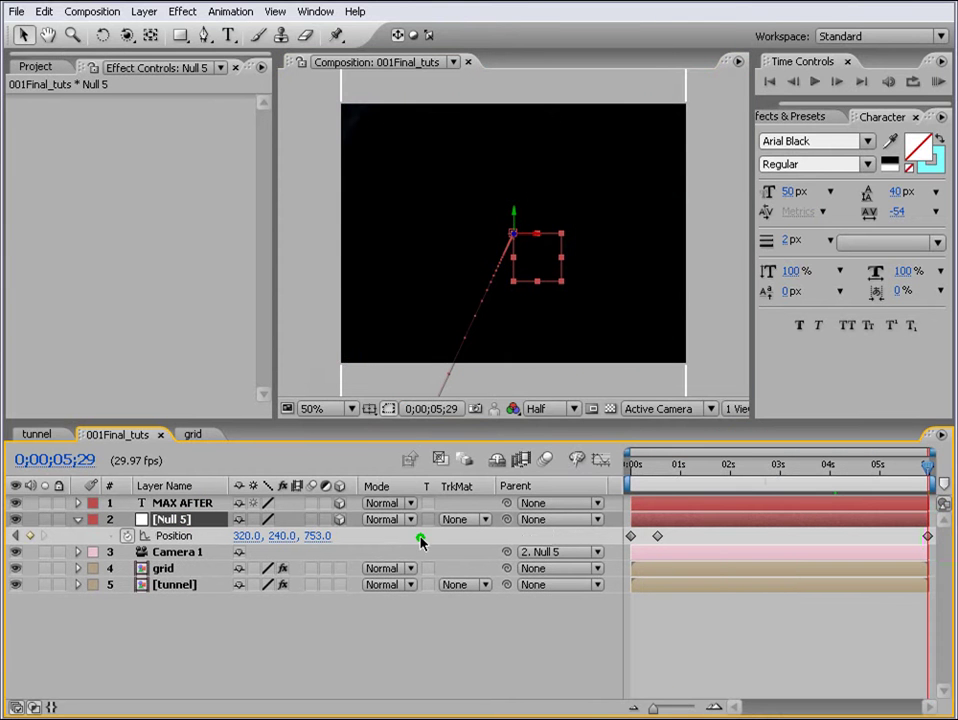
left_click(190, 504)
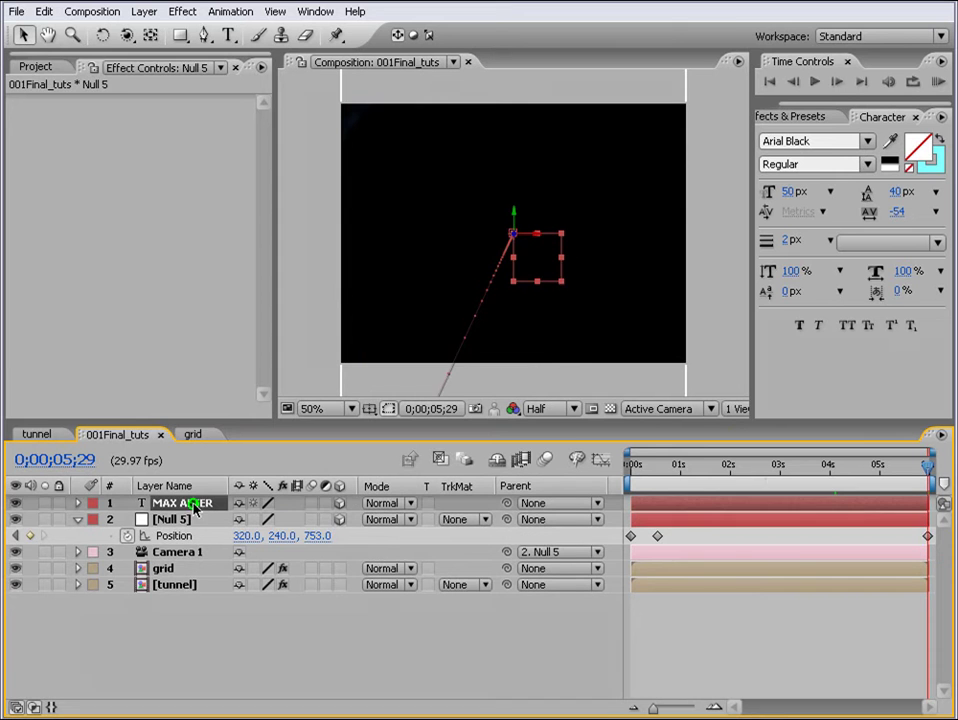
key("p")
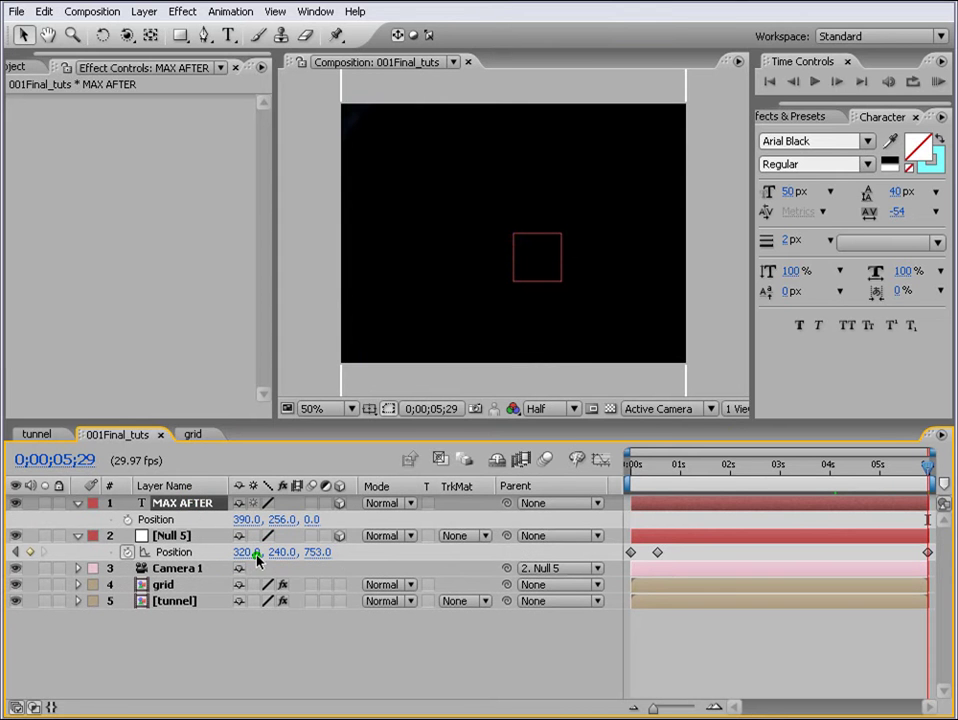
left_click(310, 519)
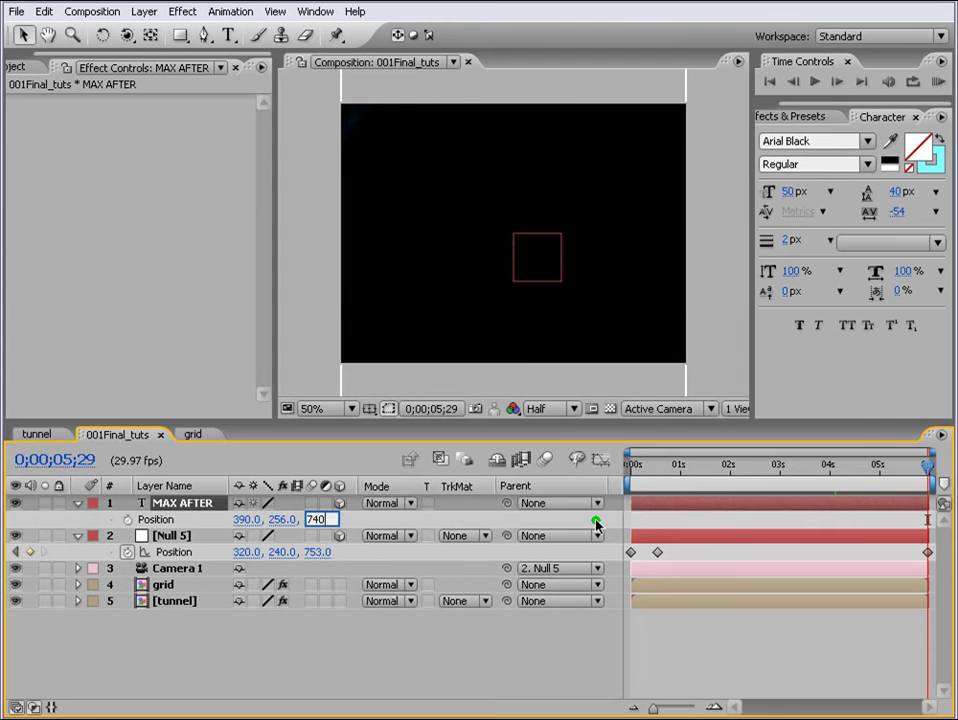
type("740")
key("Return")
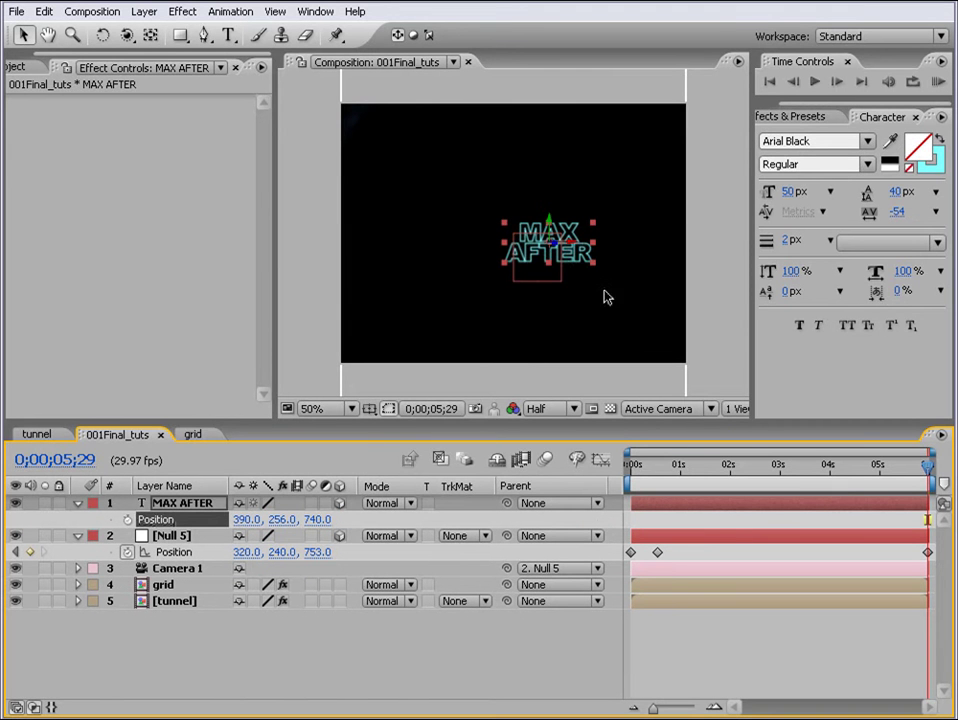
Turn on title/action safe guides, centre the MAX AFTER text and give it a cyan fill.
left_click(369, 408)
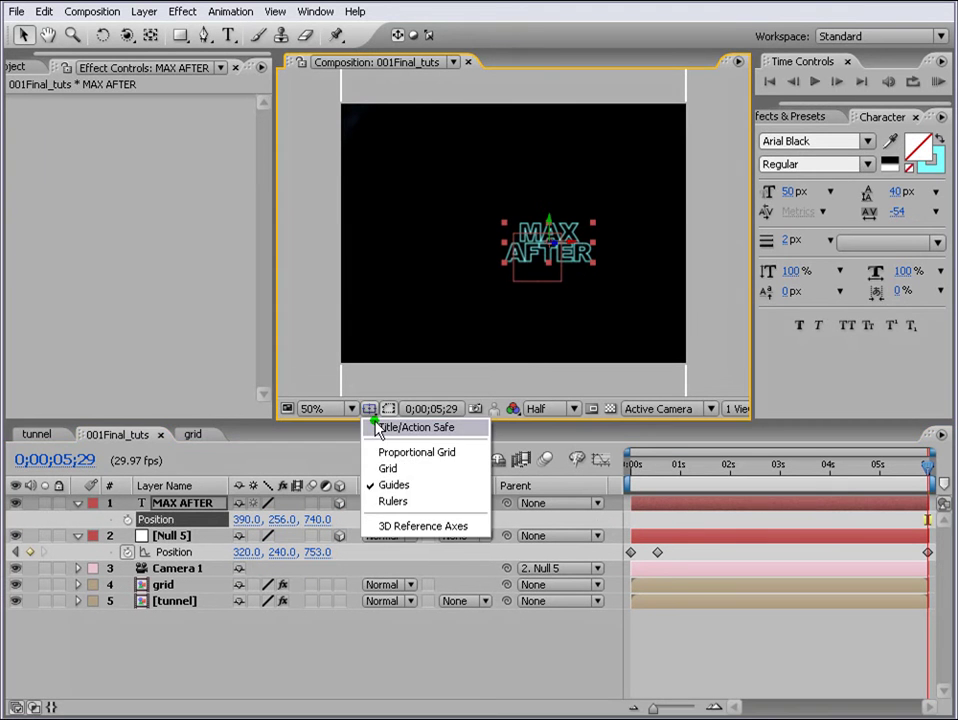
left_click(390, 428)
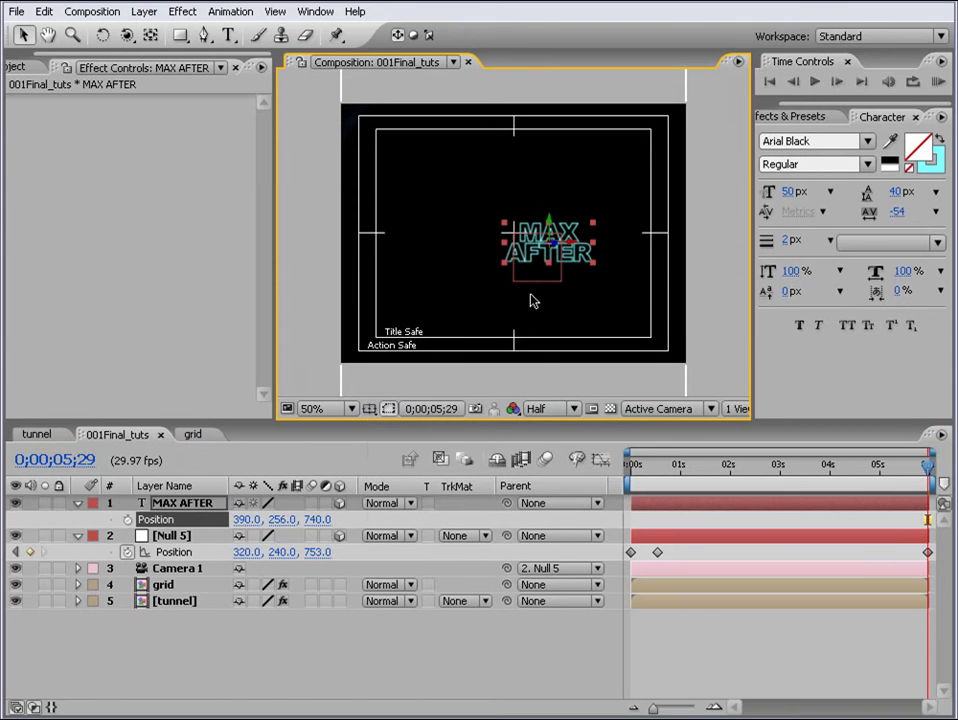
left_click_drag(576, 258, 537, 249)
left_click(901, 165)
left_click(851, 528)
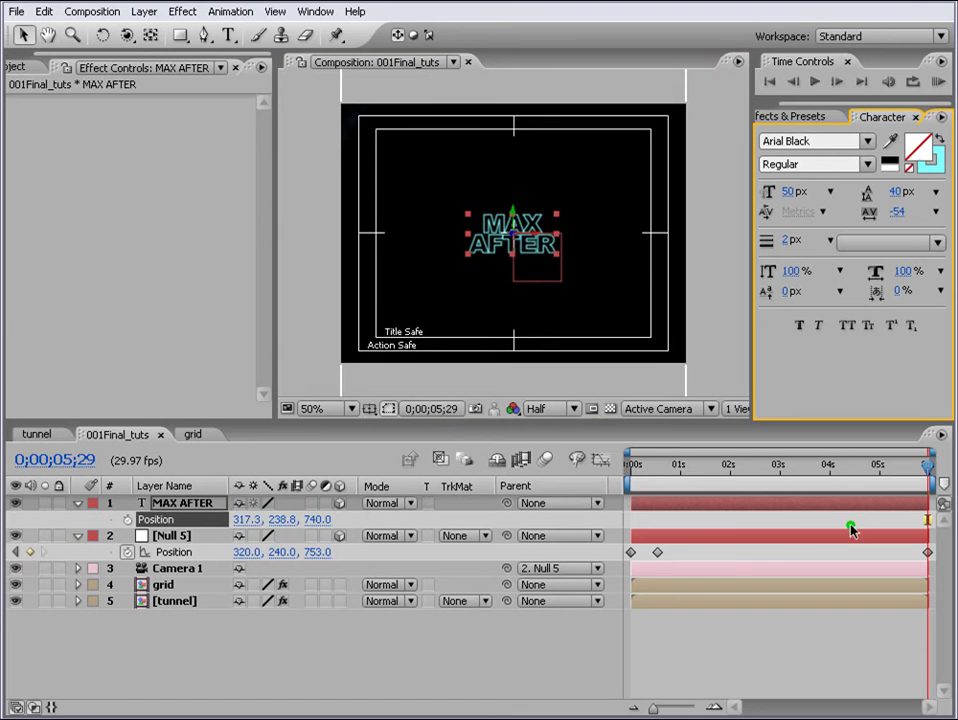
left_click(530, 230)
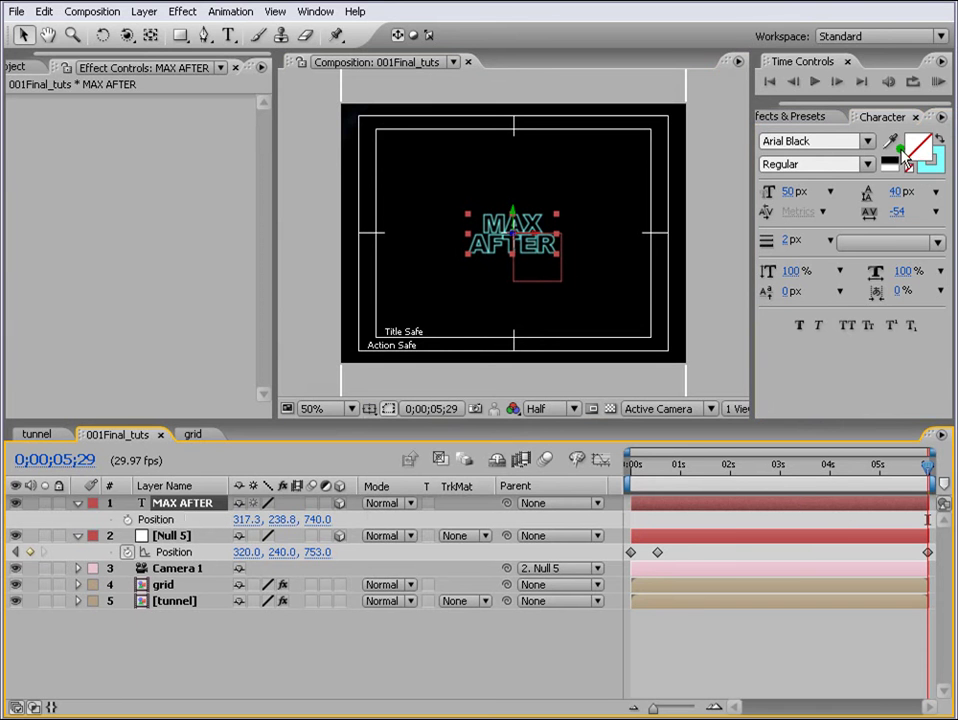
left_click(902, 170)
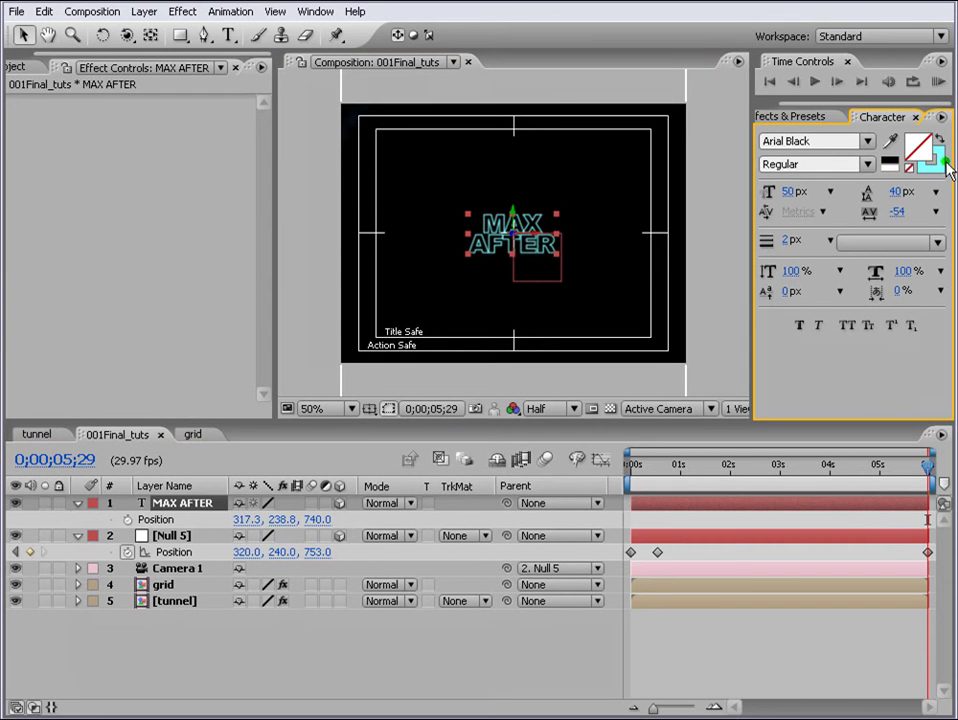
left_click(928, 160)
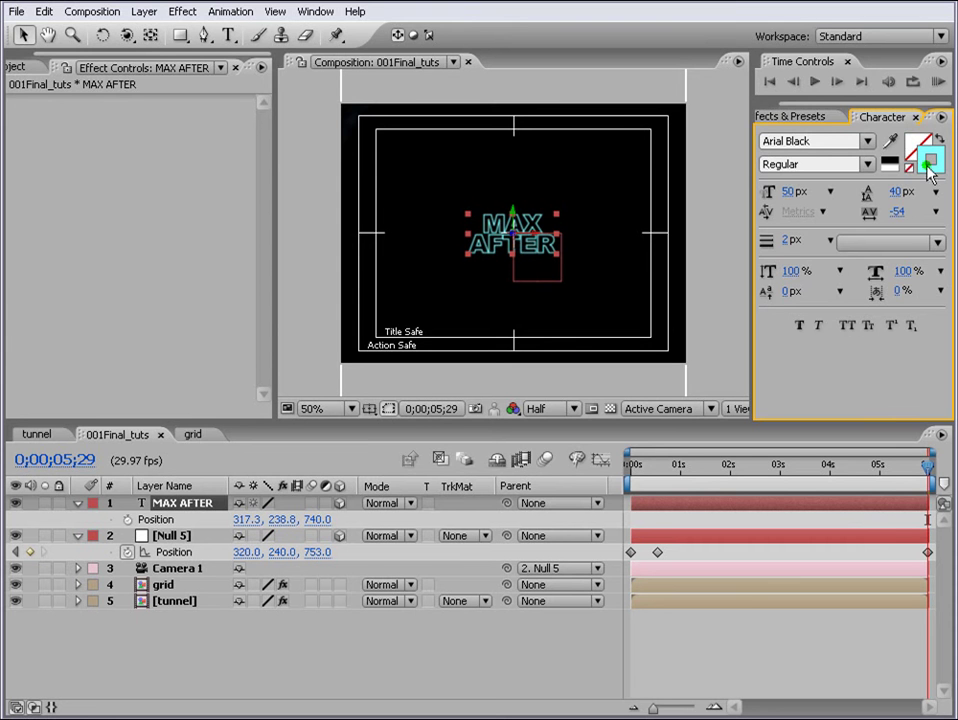
Search Effects & Presets for 'glo' and apply Glow to the MAX AFTER text.
left_click(812, 116)
left_click_drag(830, 135, 792, 133)
type("glo")
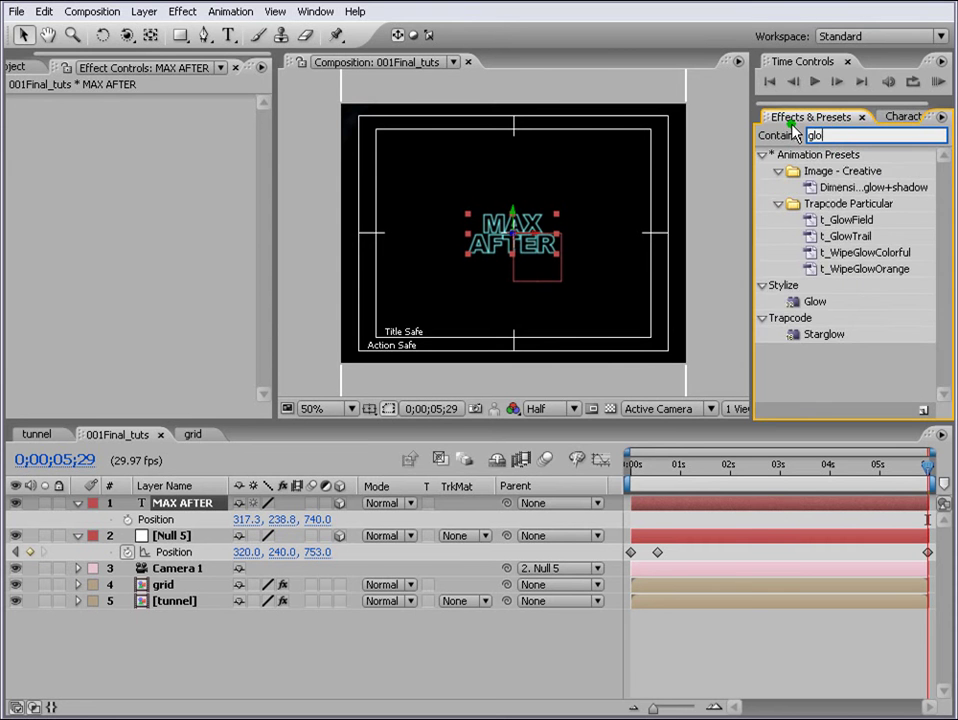
left_click_drag(810, 300, 735, 505)
key("u")
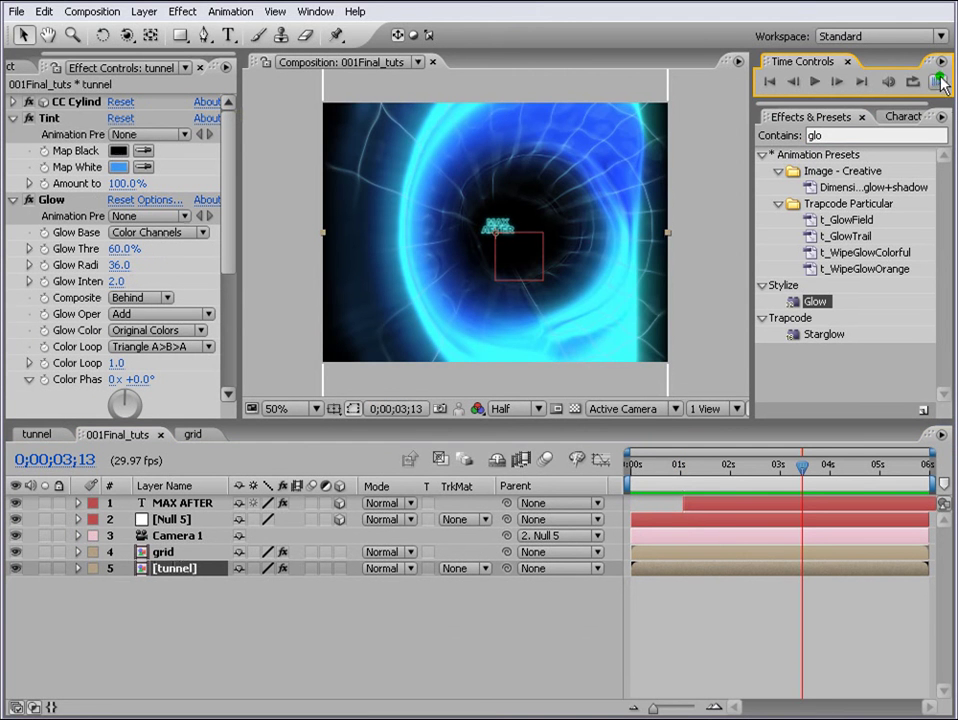
RAM-preview the flythrough, then show the Project panel with khan_comps collapsed.
left_click(938, 85)
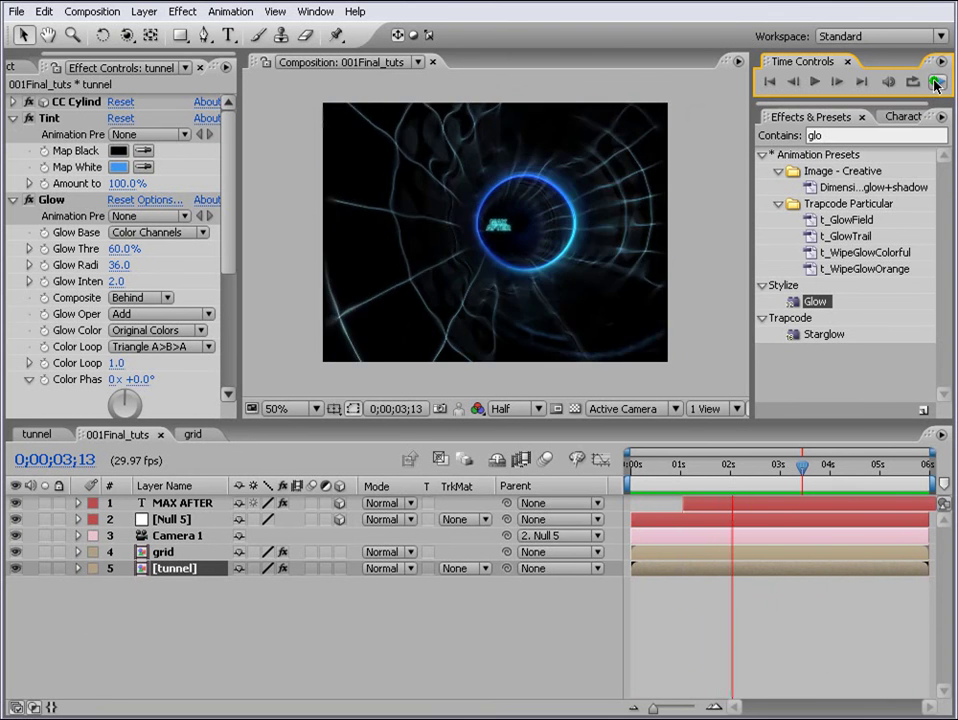
left_click(822, 548)
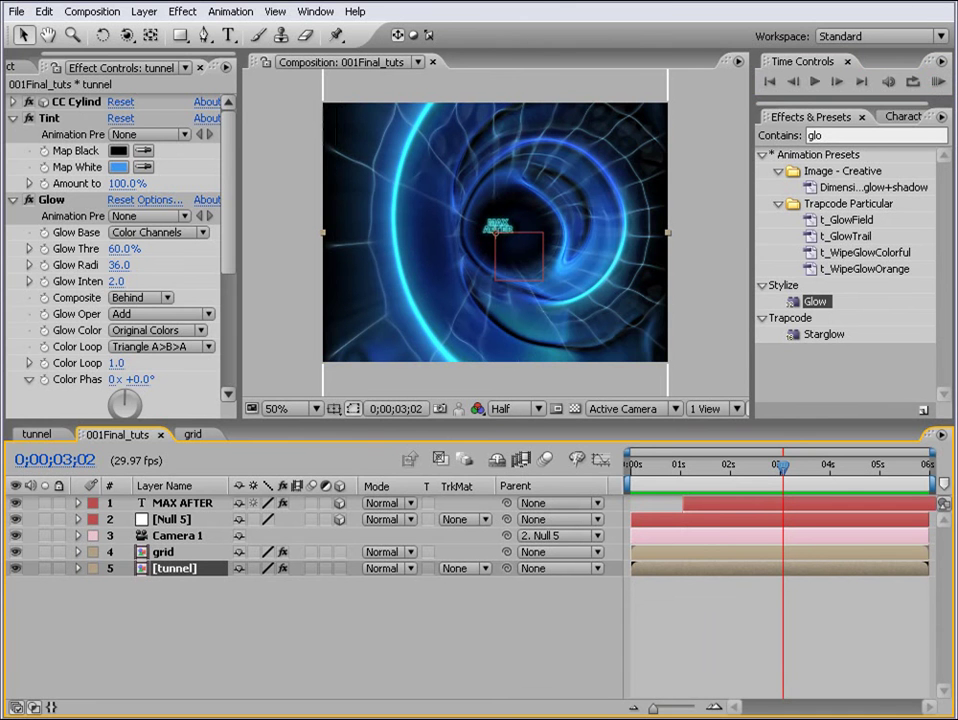
left_click(13, 67)
left_click(13, 229)
Collapse Tuts_comps, open 001Final_khan and scrub it to 0;00;03;05.
left_click(13, 265)
left_click(60, 210)
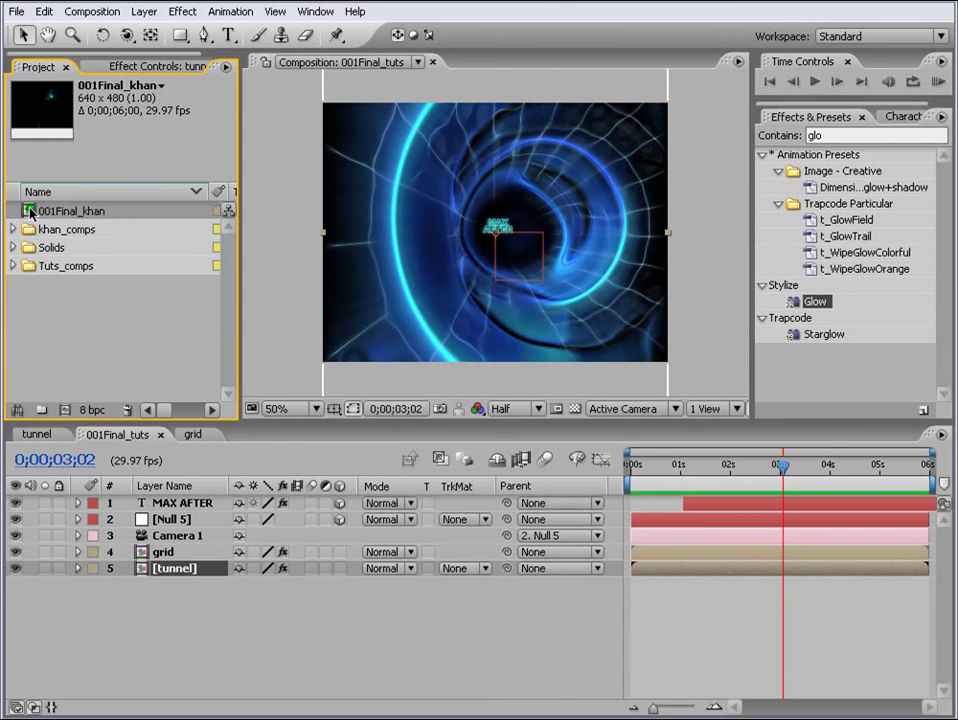
double_click(30, 212)
left_click_drag(733, 465, 838, 474)
left_click(787, 466)
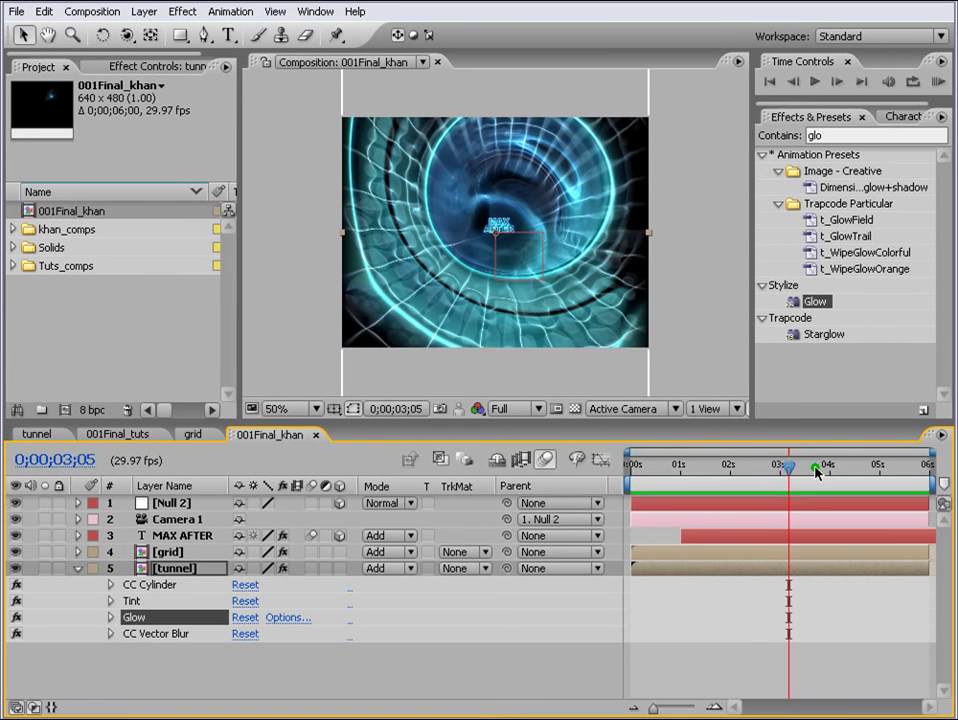